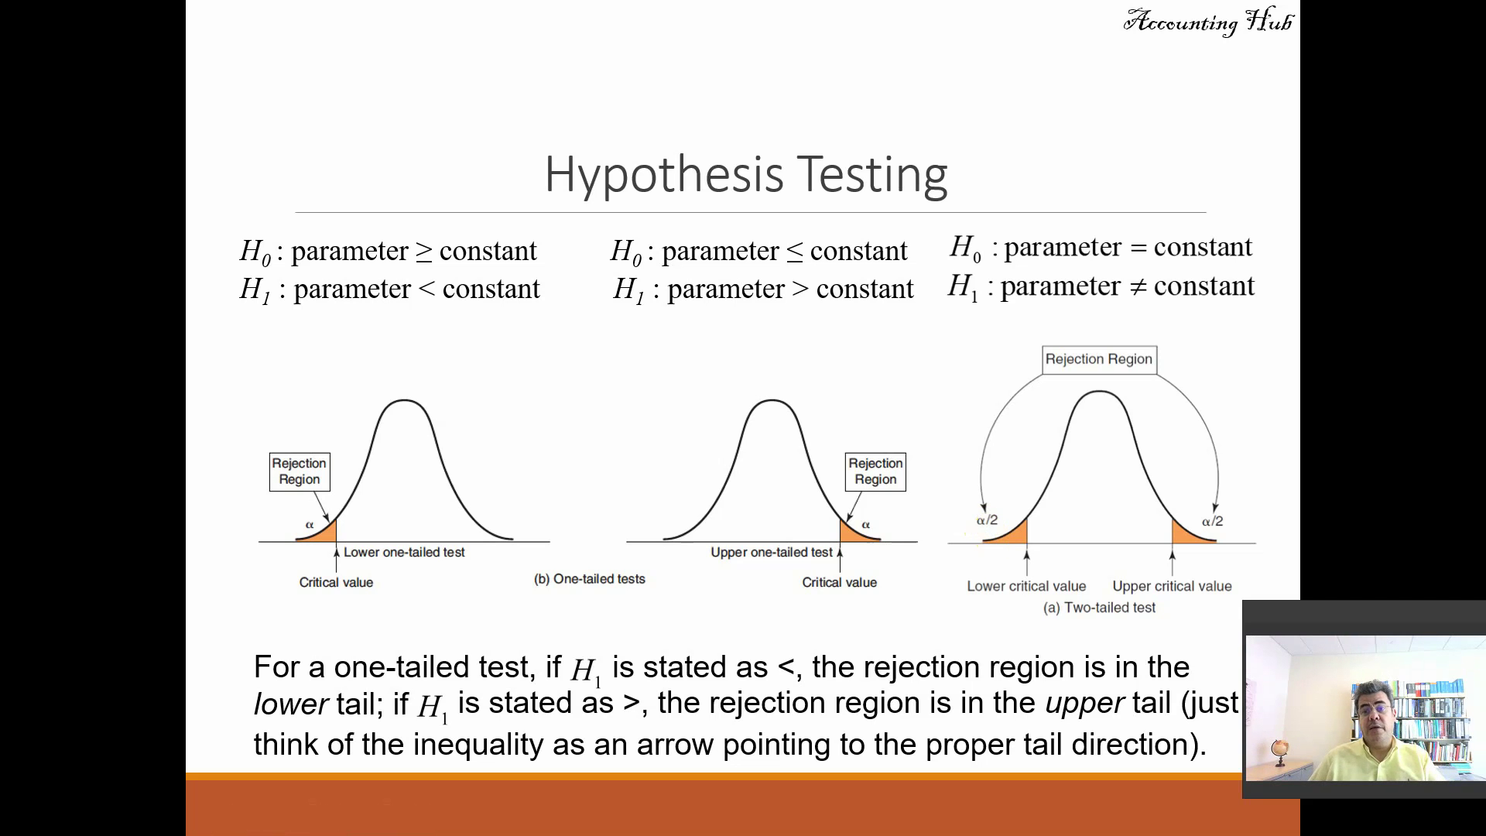
Step: Switch to the Excel workbook and open its Data sheet
key("alt+Tab")
key("alt+Tab")
key("alt+Tab")
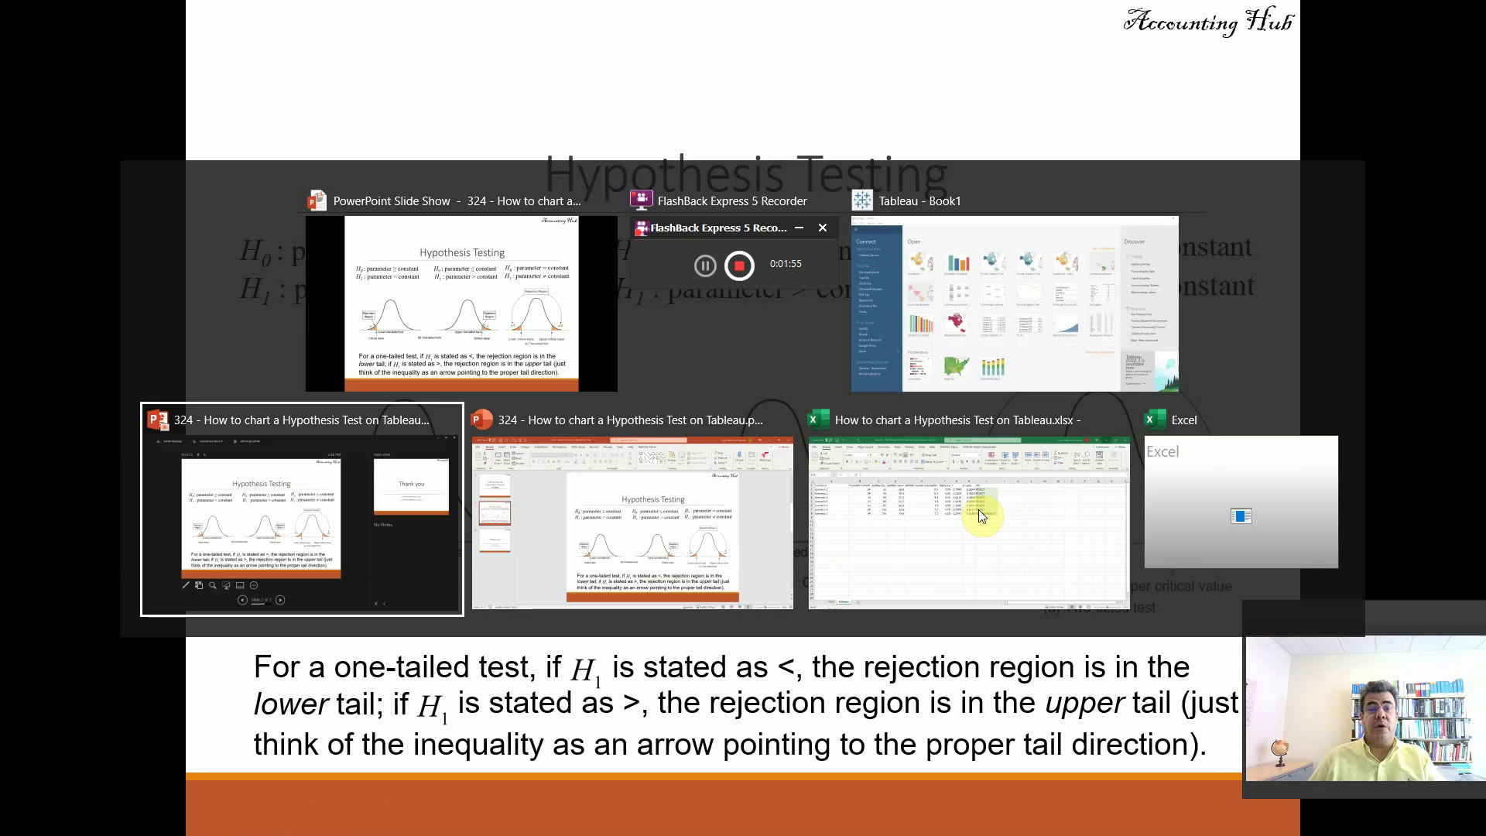
key("alt+Tab")
key("alt+Tab")
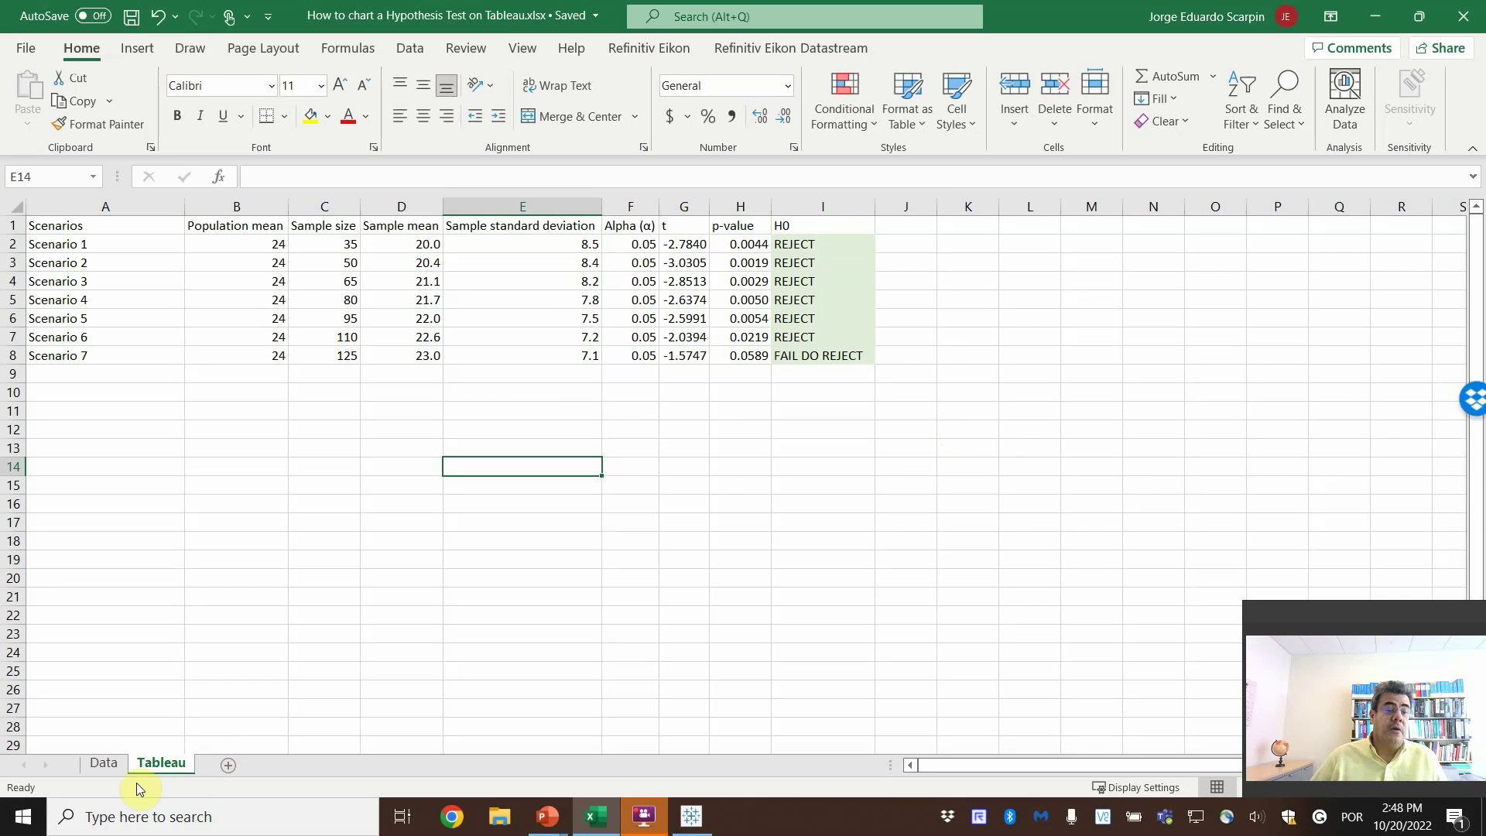
left_click(103, 763)
Step: Review the formulas in B9, B15 and B17 for the t statistic and reject decision
left_click(328, 425)
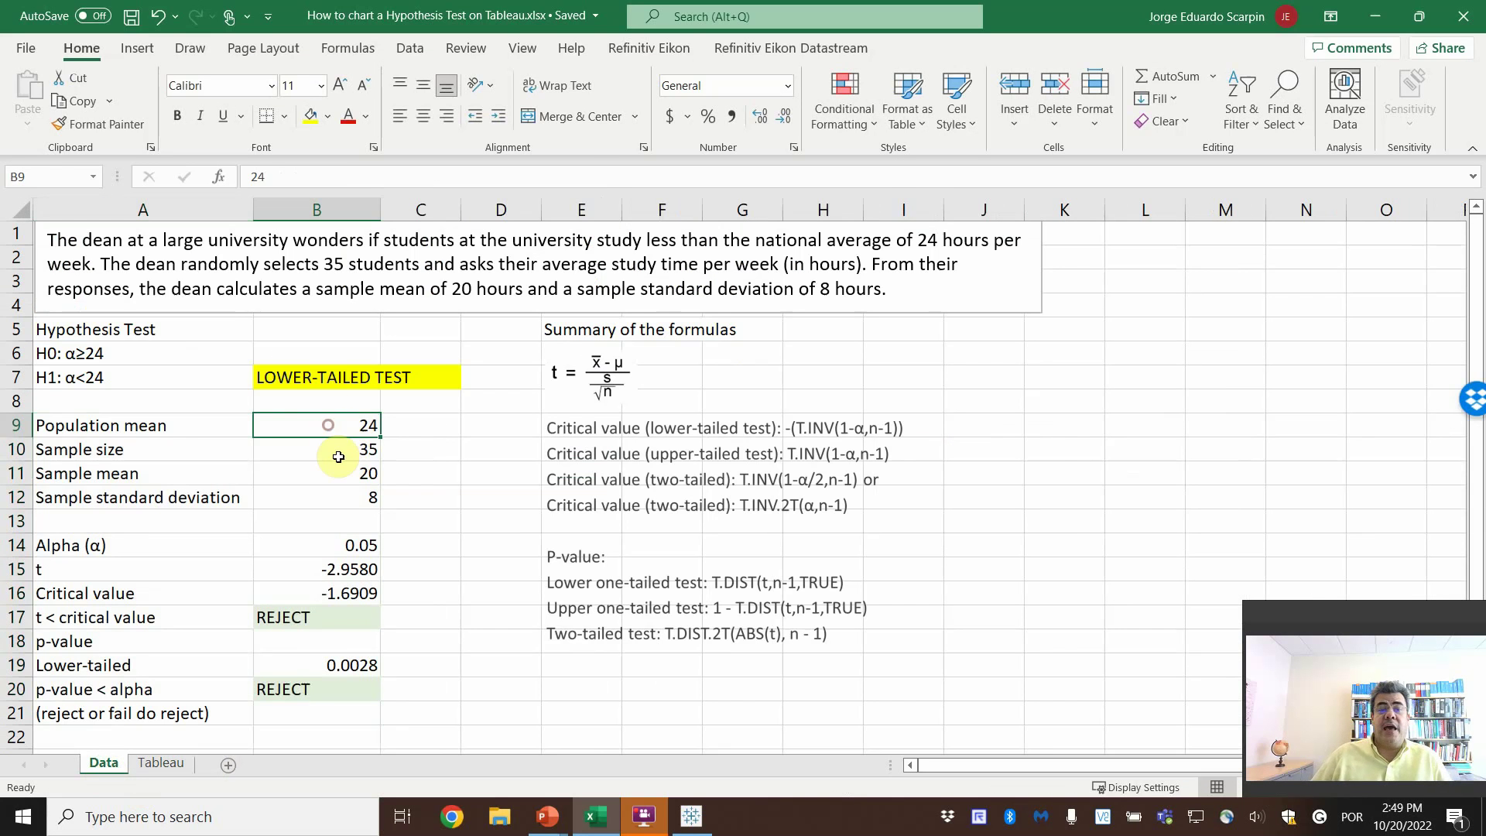
key("Down")
key("Down")
key("Down")
key("Down")
key("Down")
key("Down")
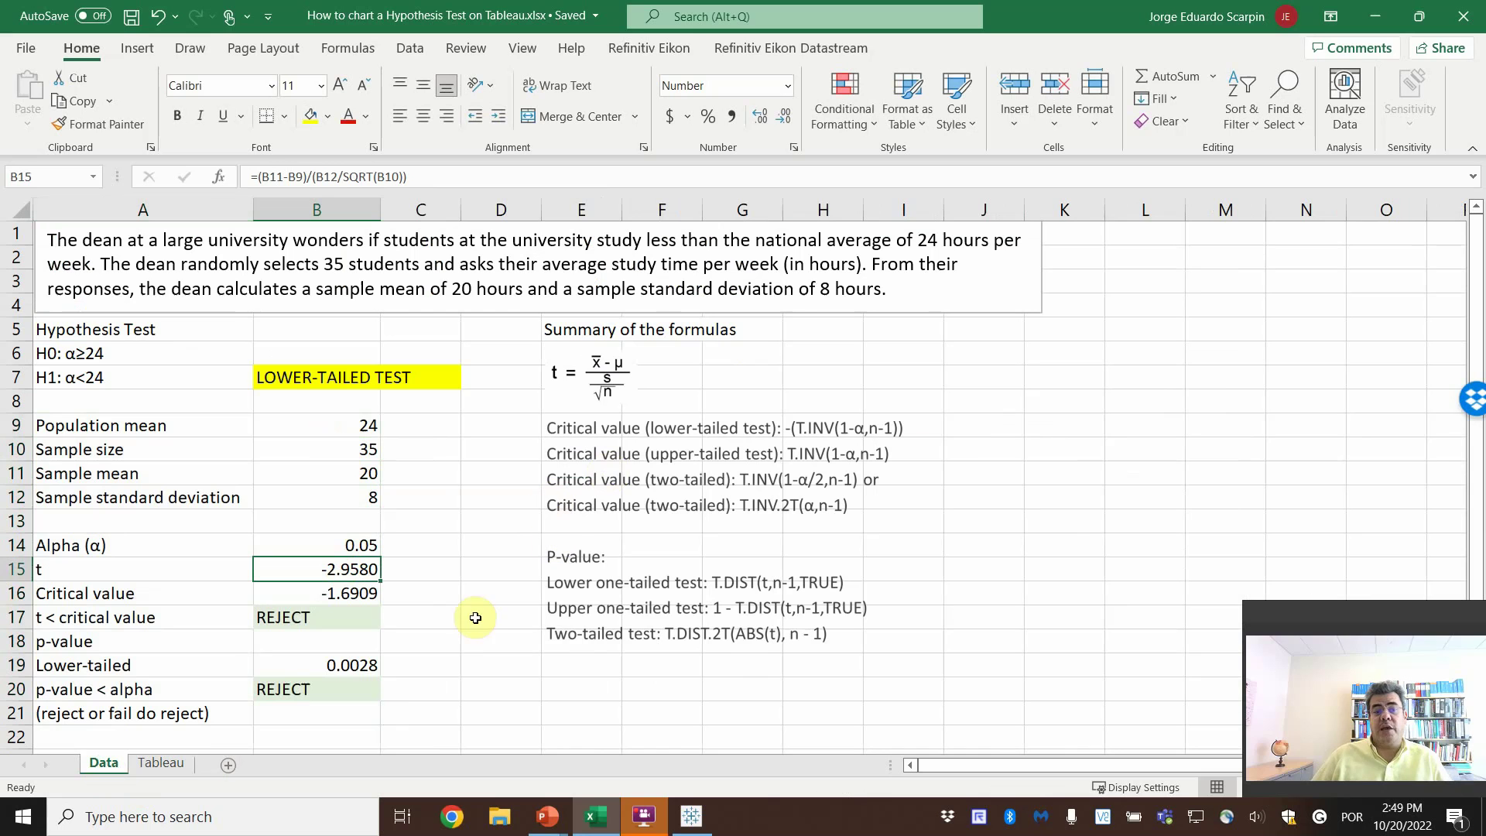
left_click(635, 825)
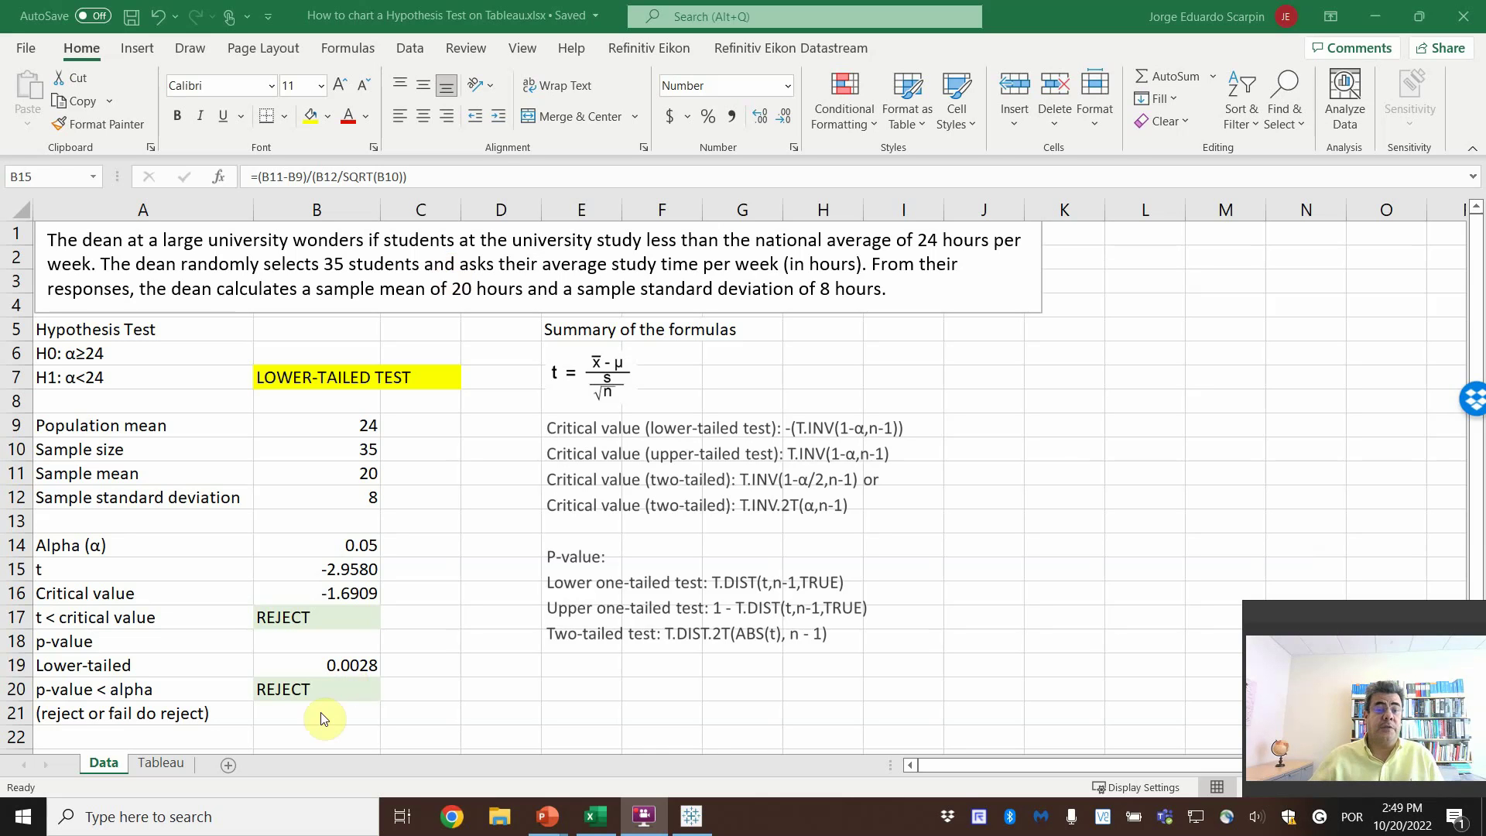
left_click(308, 619)
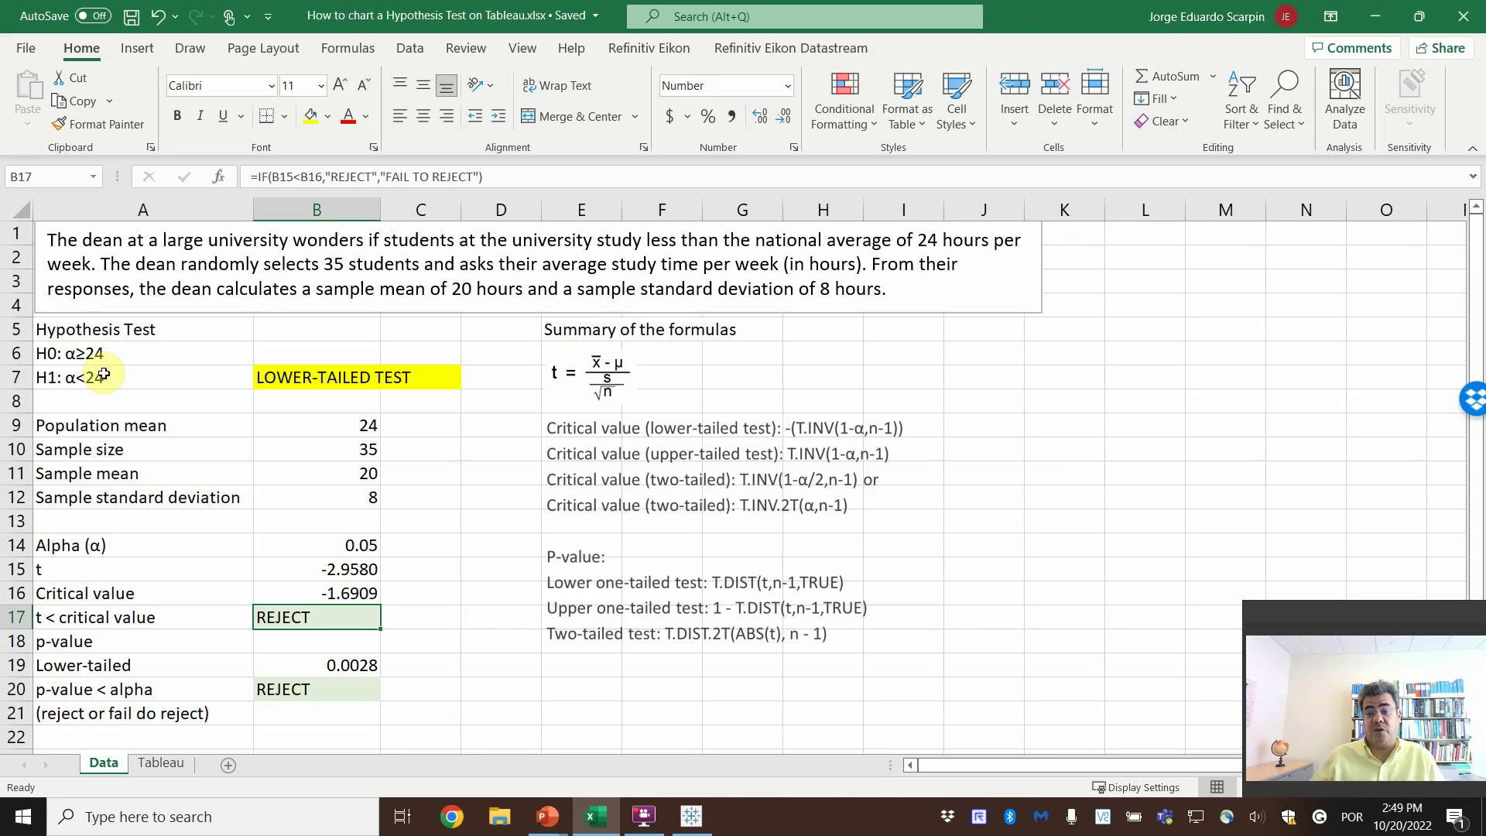
Step: Show the Tableau sheet's seven-scenario results table zoomed to 150%
left_click(161, 763)
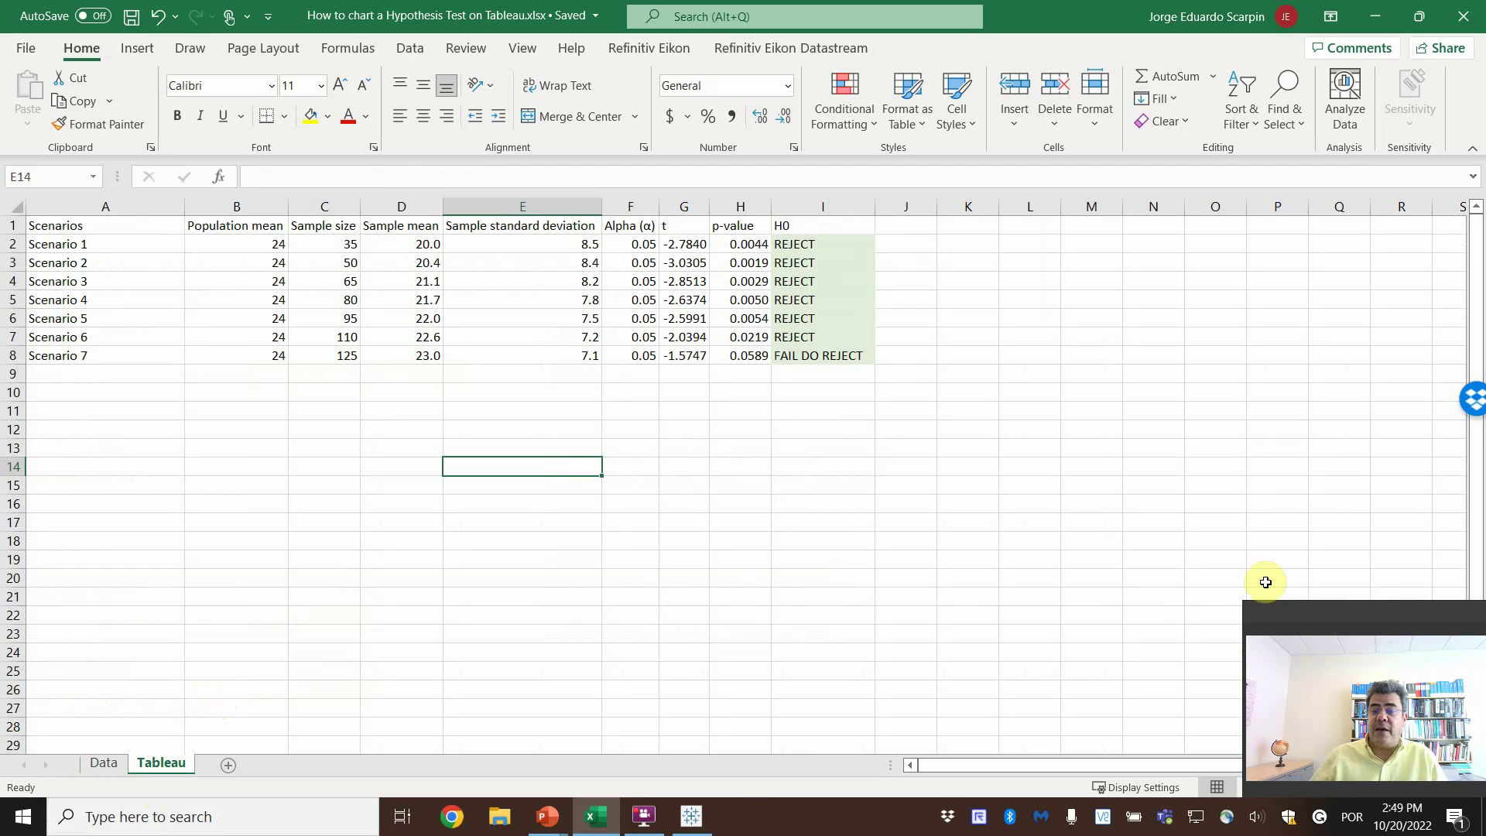
left_click_drag(1367, 613, 1368, 569)
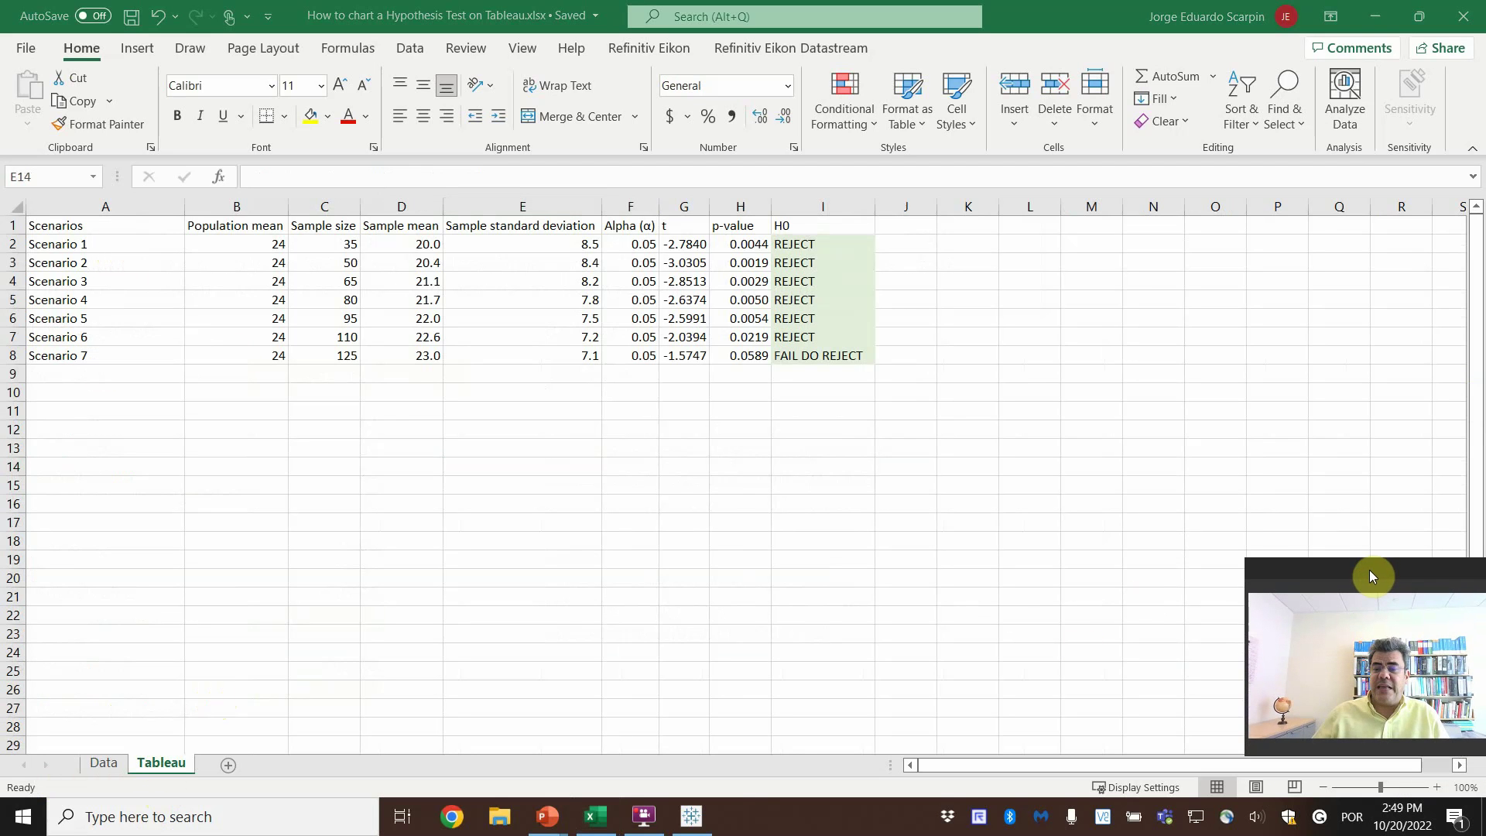
left_click(1439, 787)
left_click(1439, 788)
left_click(1439, 787)
left_click(1439, 787)
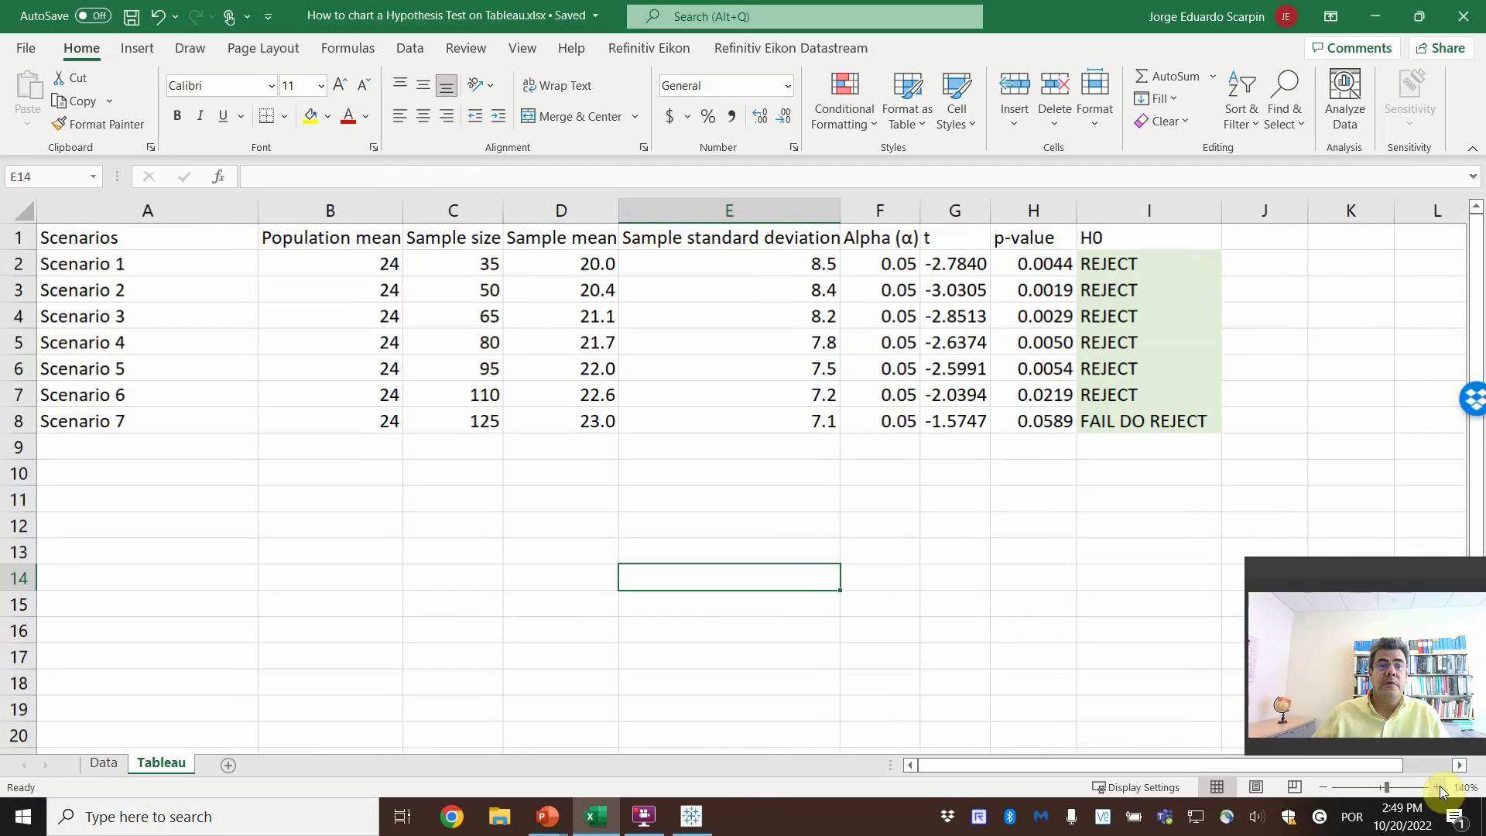
left_click(1439, 787)
left_click_drag(1378, 573, 1379, 596)
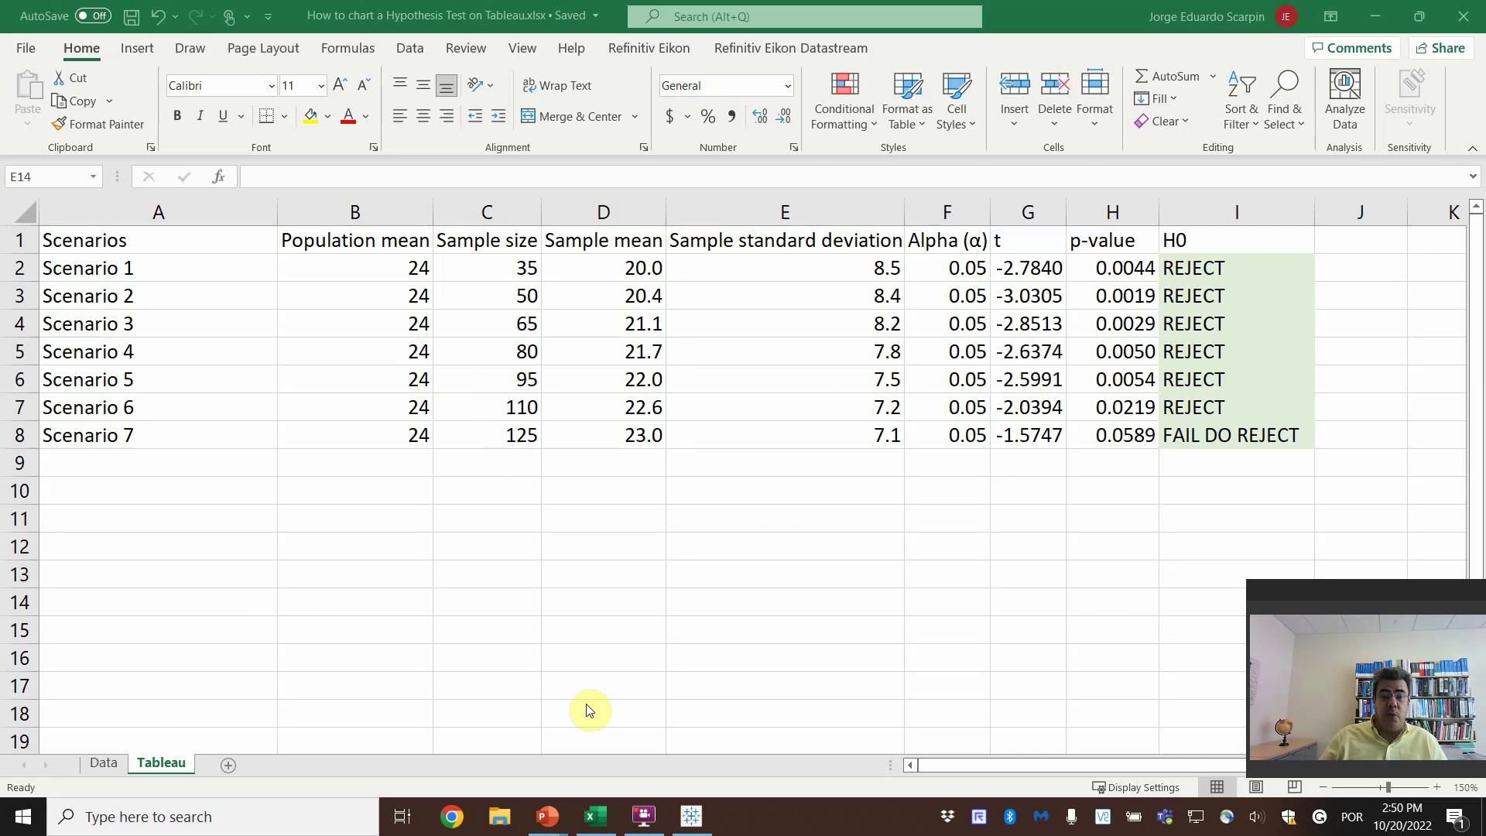
Step: Connect Tableau to How to chart a Hypothesis Test on Tableau.xlsx, using its Tableau sheet as data
left_click(691, 815)
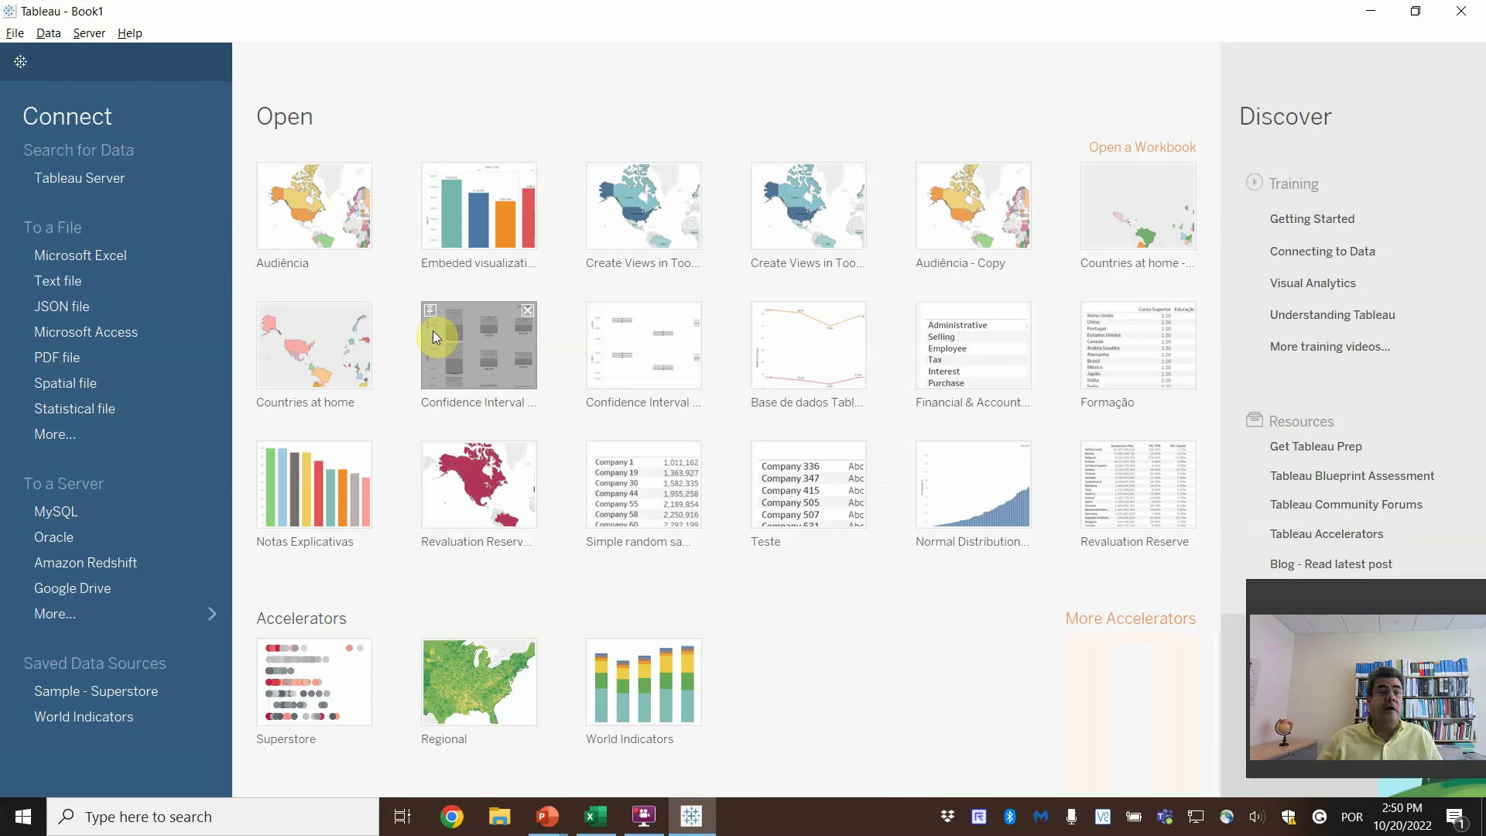
left_click(138, 255)
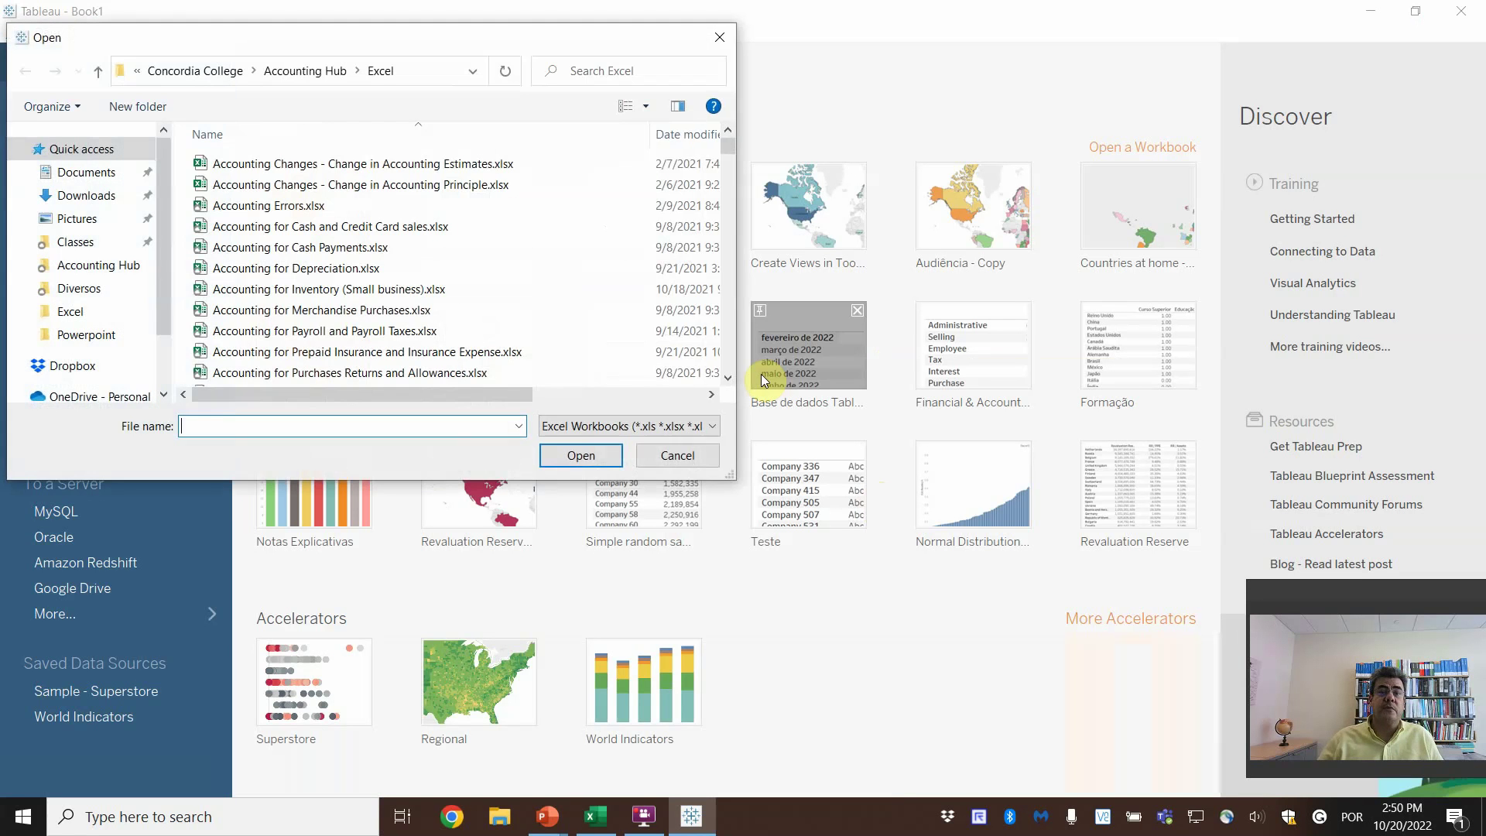
left_click(522, 331)
key("h")
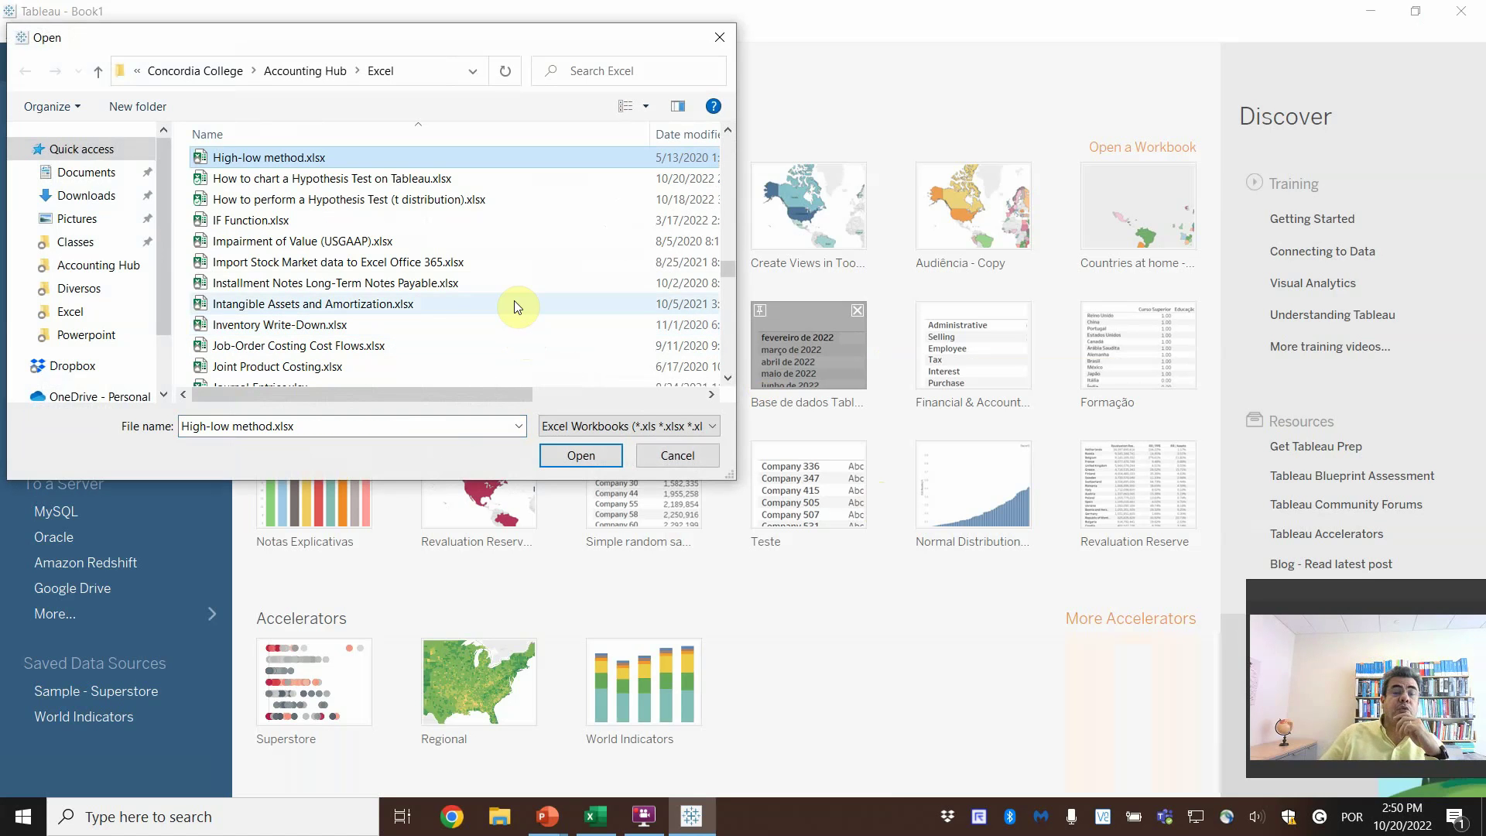
left_click(383, 179)
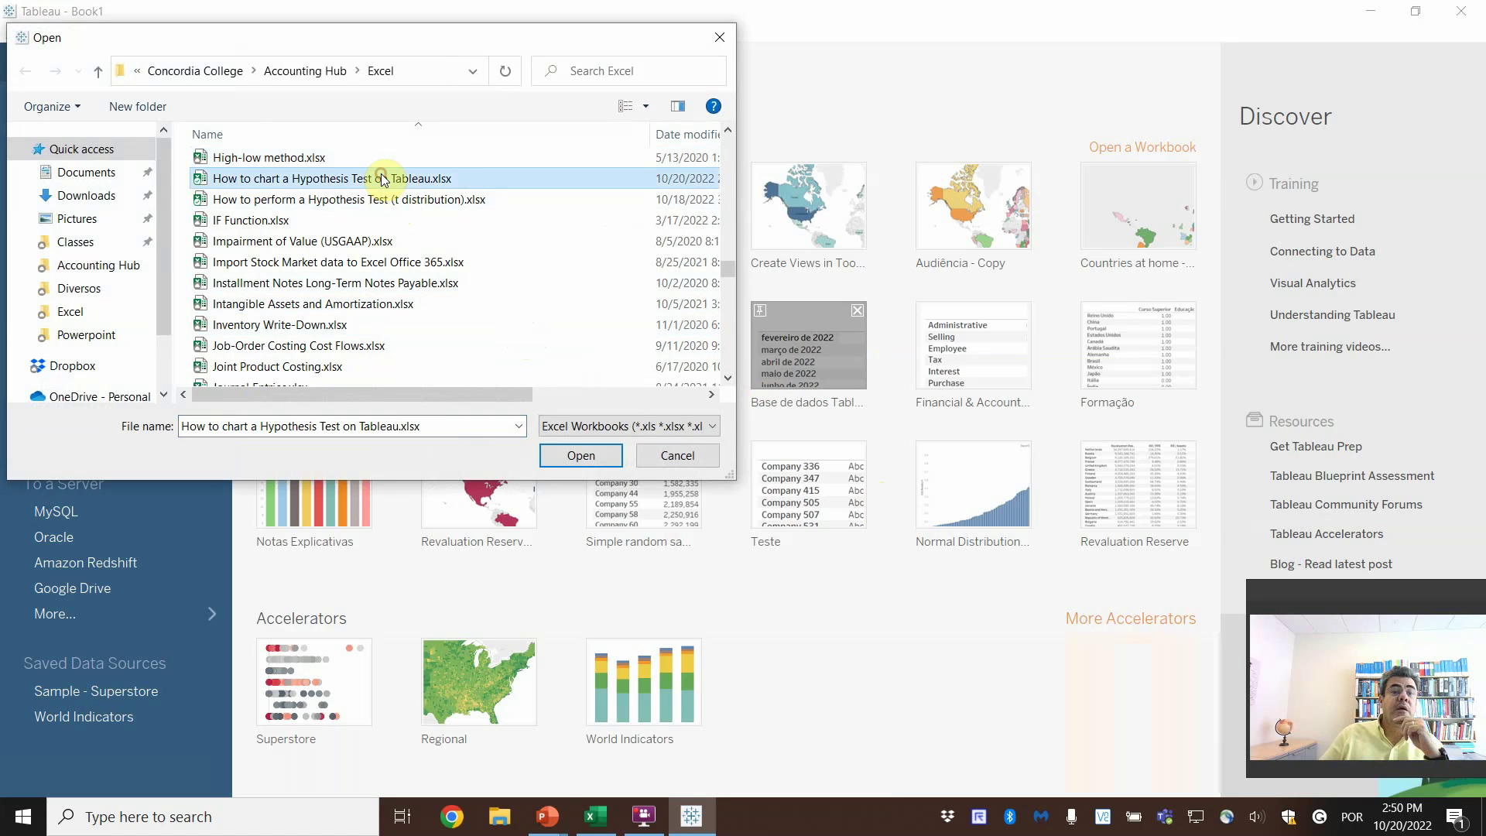
double_click(522, 179)
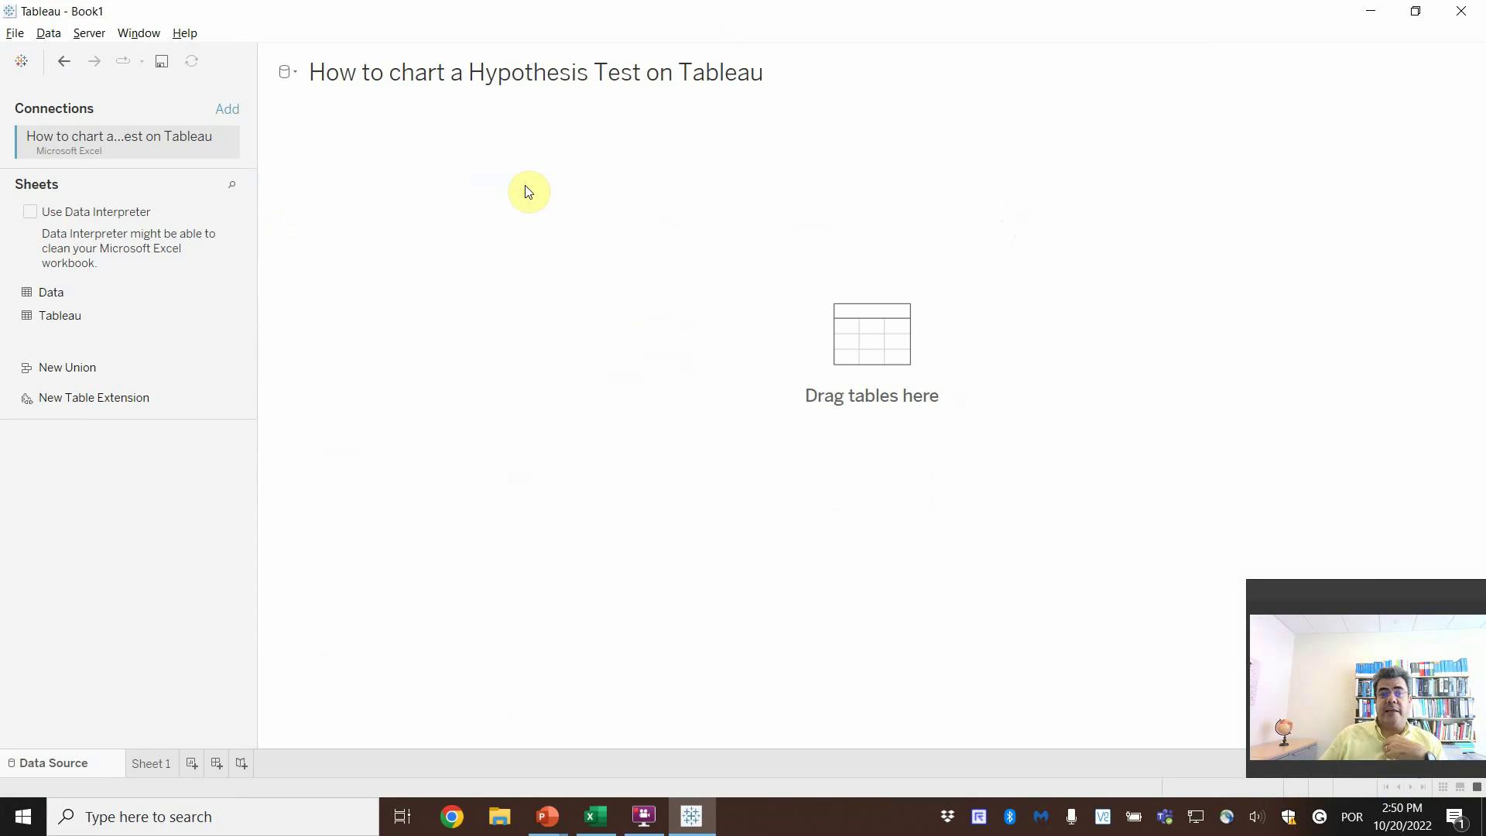
left_click_drag(51, 317, 518, 219)
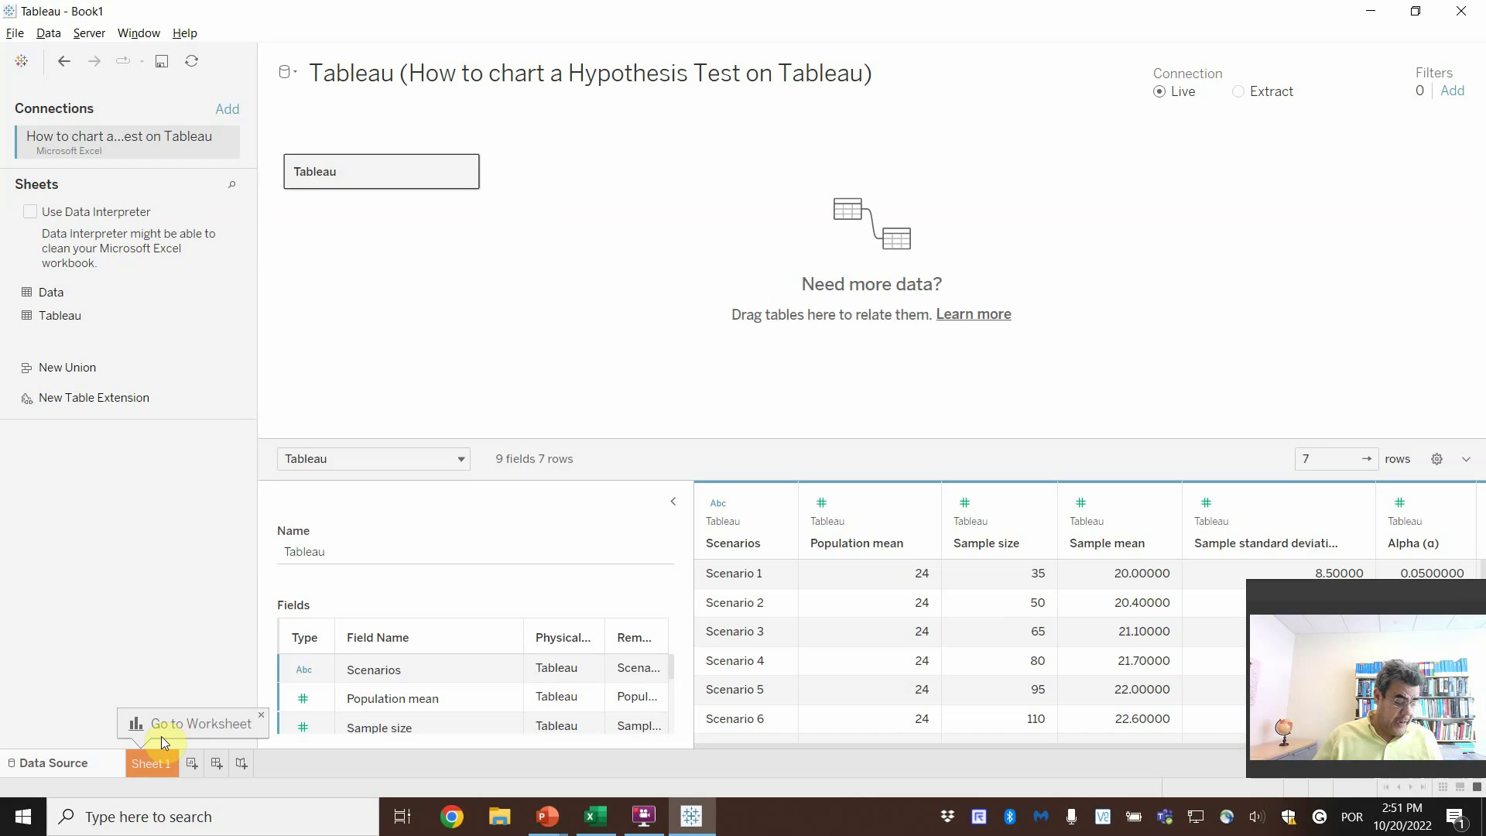
Step: On Sheet 1, plot P-Value on Columns against Sample size on Rows, then return to Excel
left_click(156, 767)
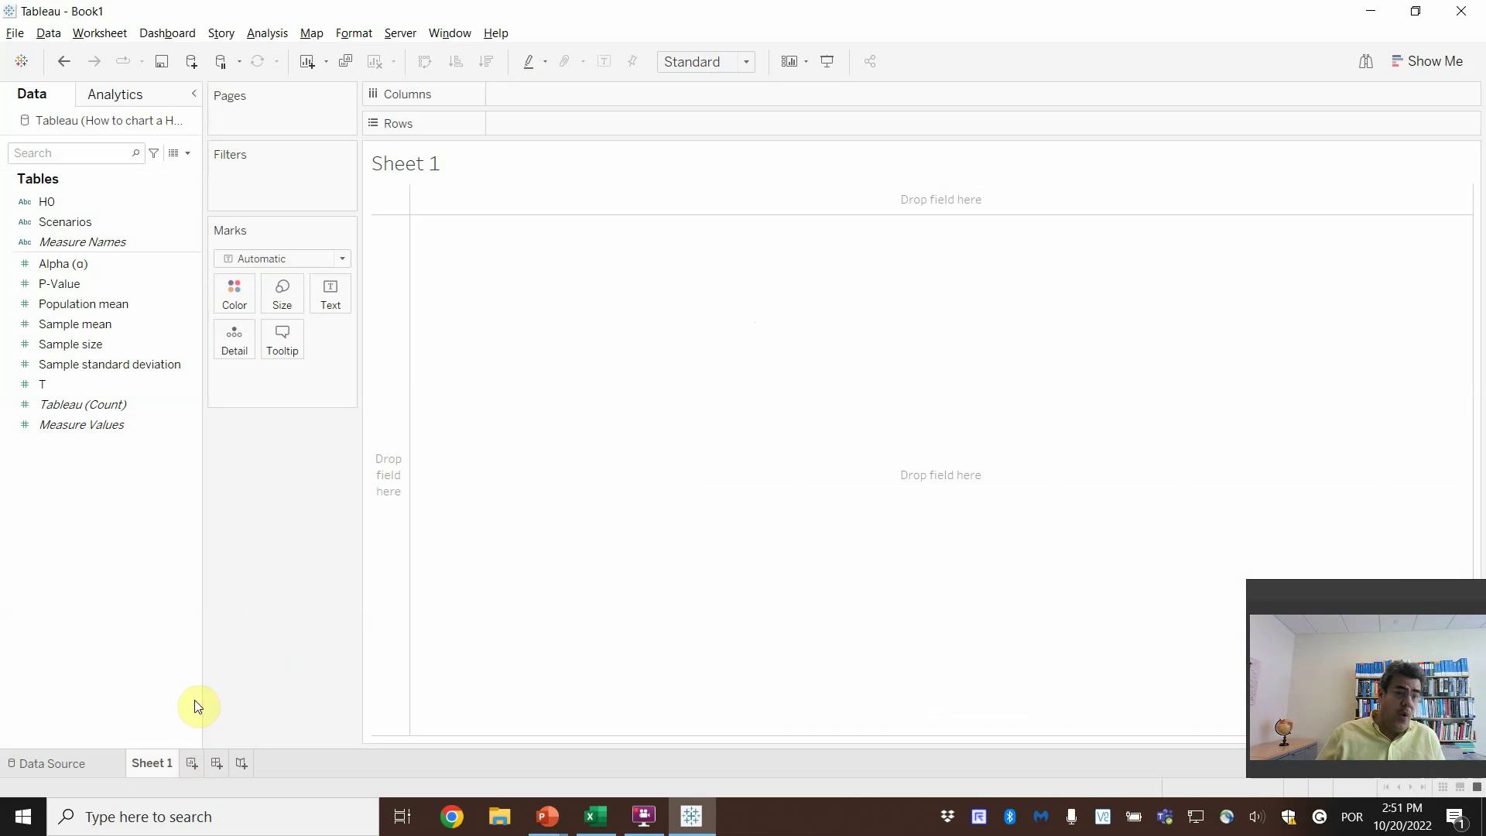
mouse_move(80, 291)
left_mouse_down()
mouse_move(522, 170)
mouse_move(560, 98)
left_mouse_up()
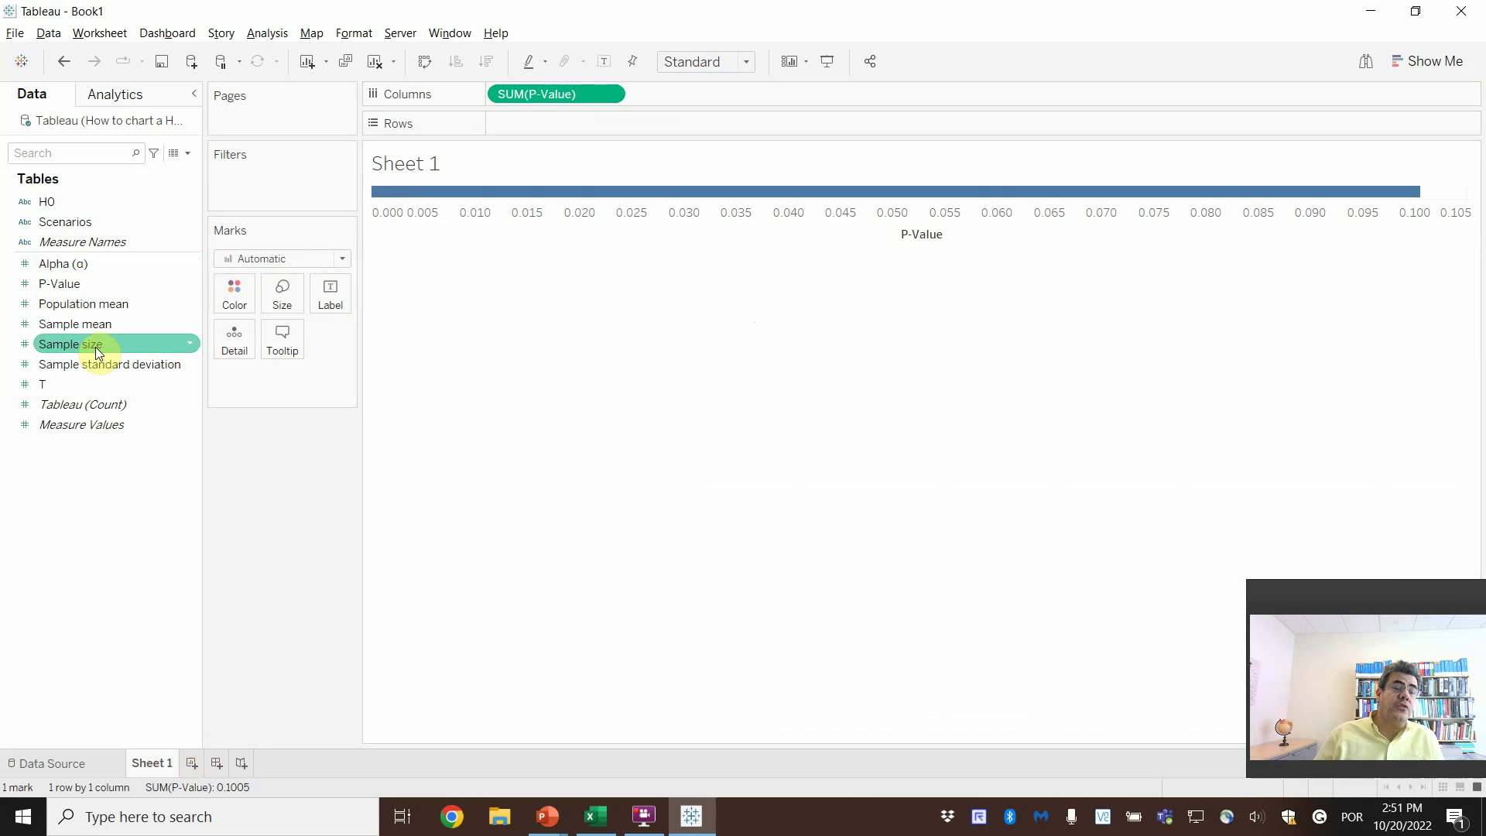
left_click_drag(96, 346, 566, 122)
mouse_move(898, 218)
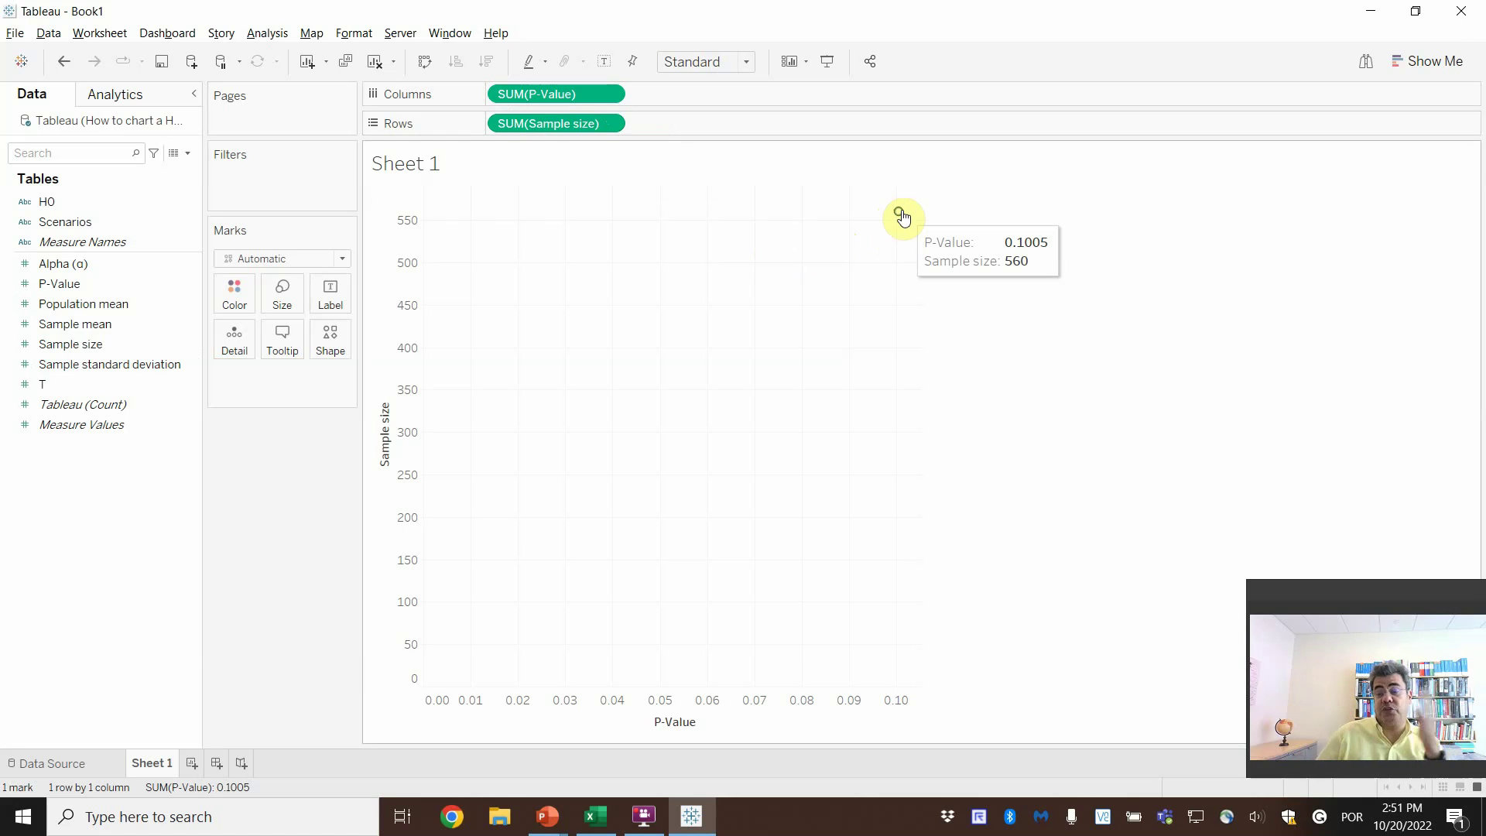
left_click(596, 816)
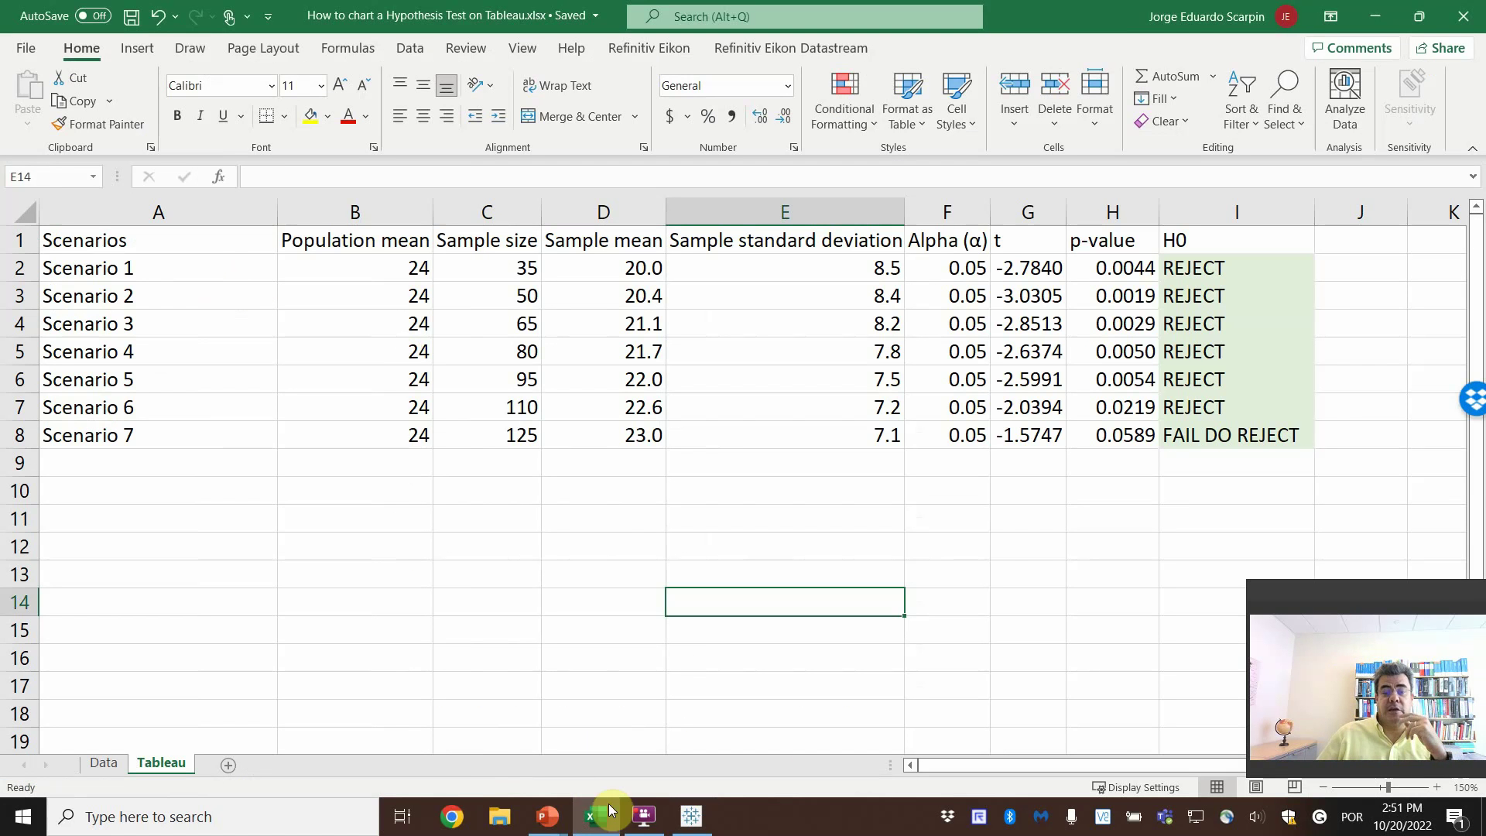
Step: Refresh the data source and colour the Sheet 1 scatter points by Scenarios
left_click(692, 816)
left_click(105, 763)
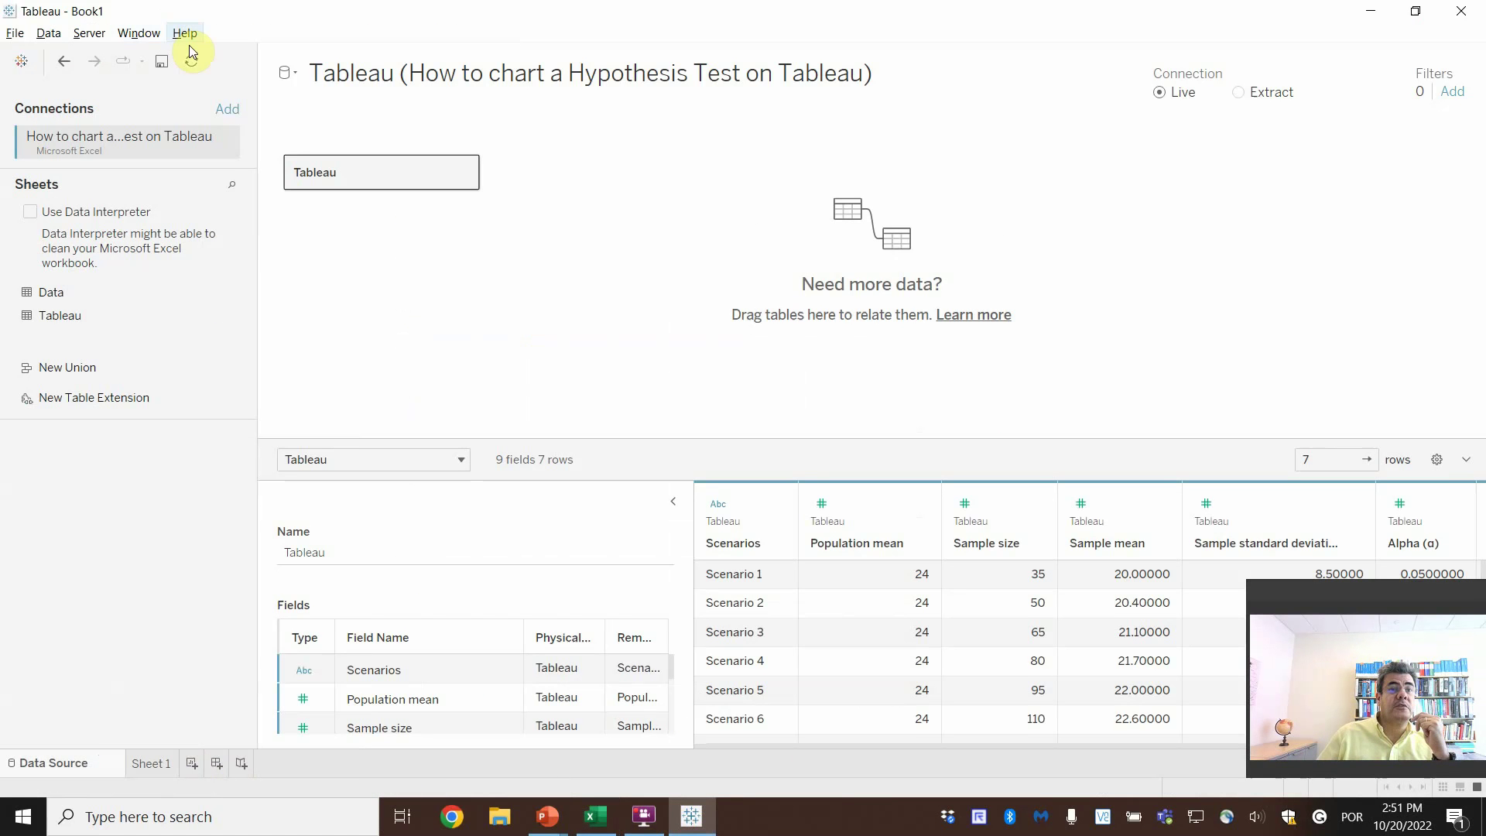
left_click(190, 62)
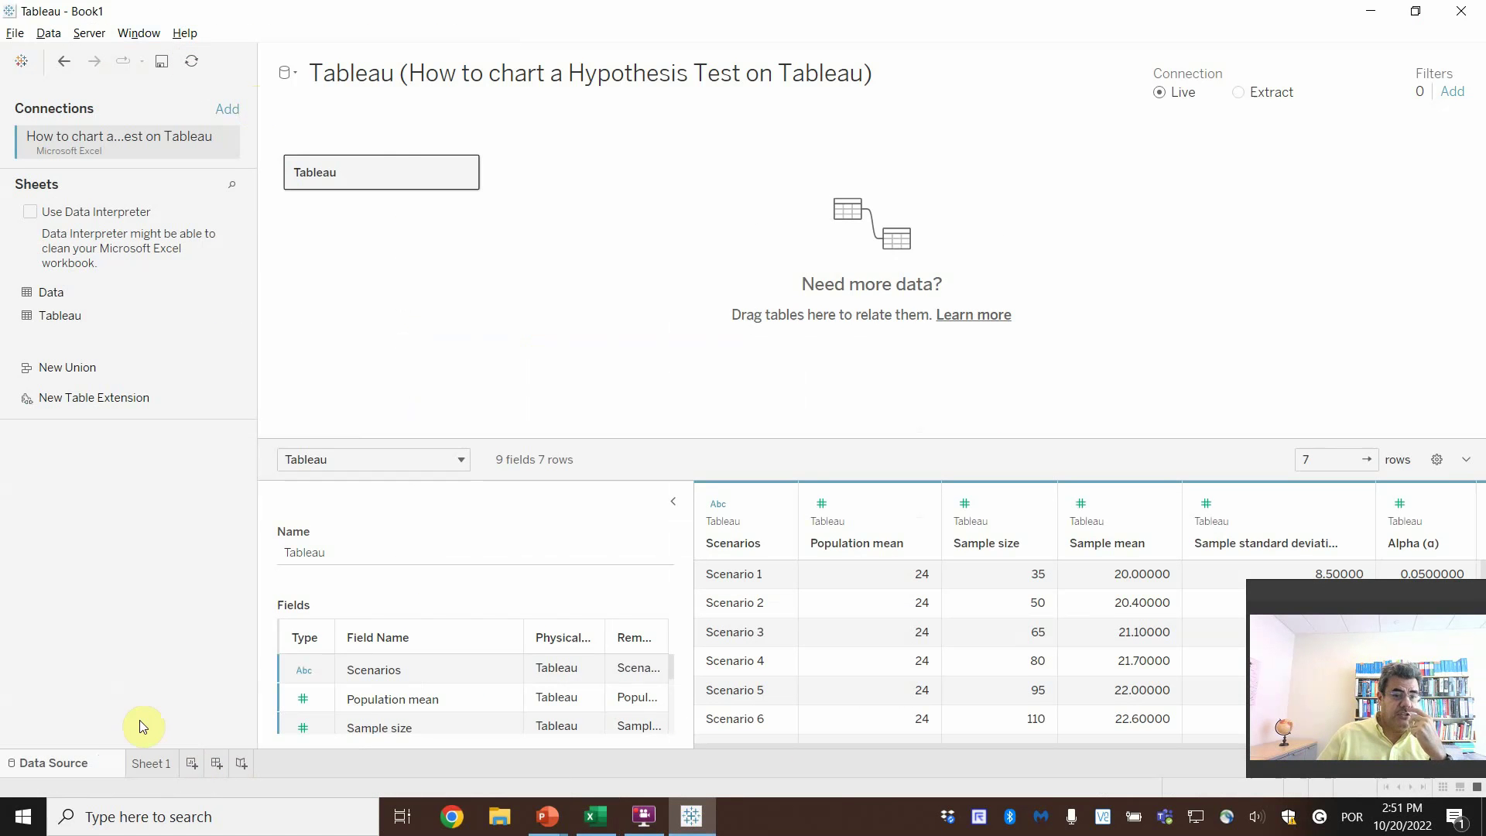
left_click(148, 763)
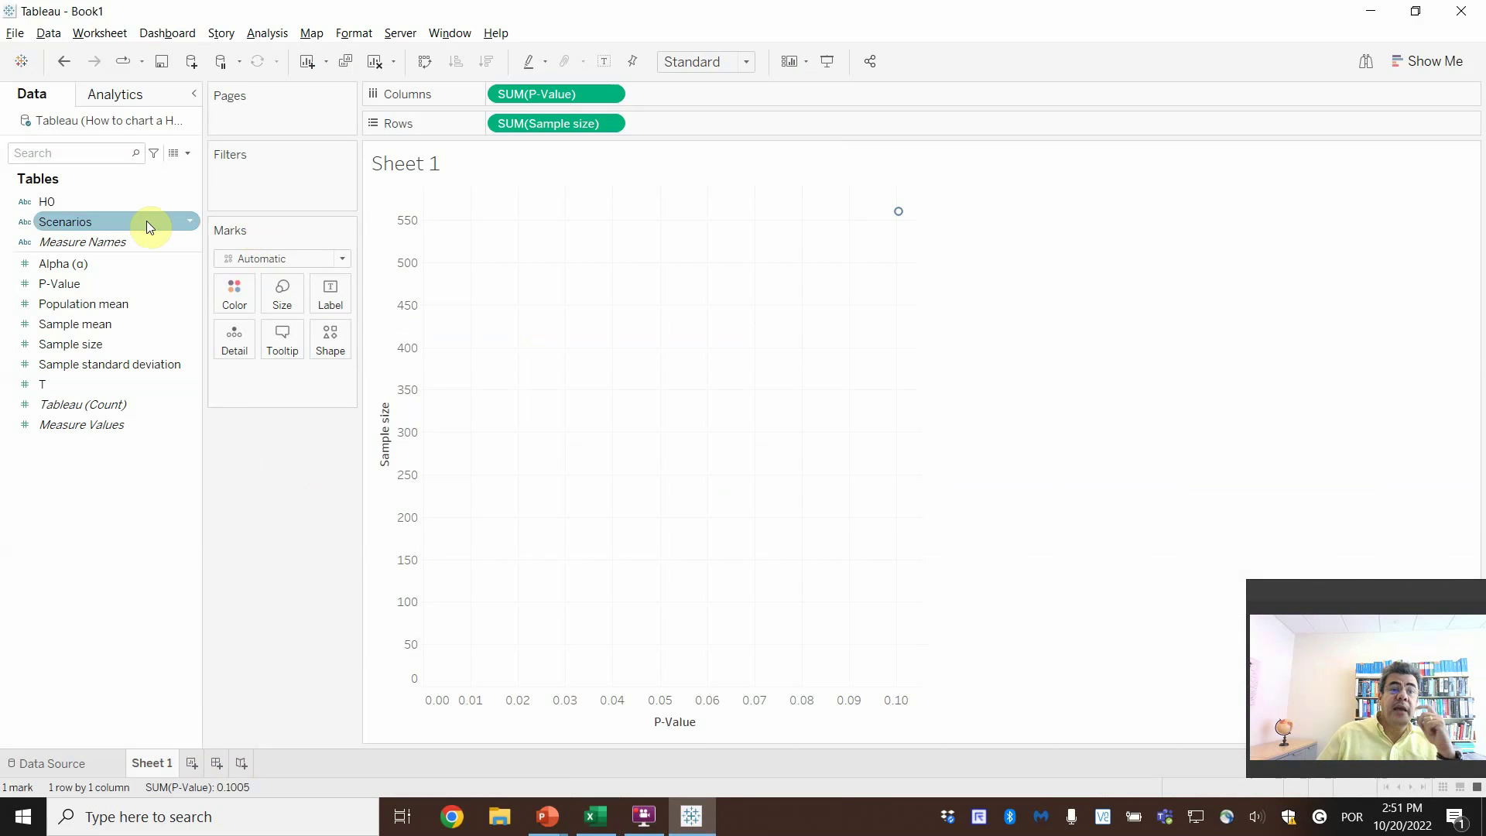
left_click_drag(70, 221, 237, 303)
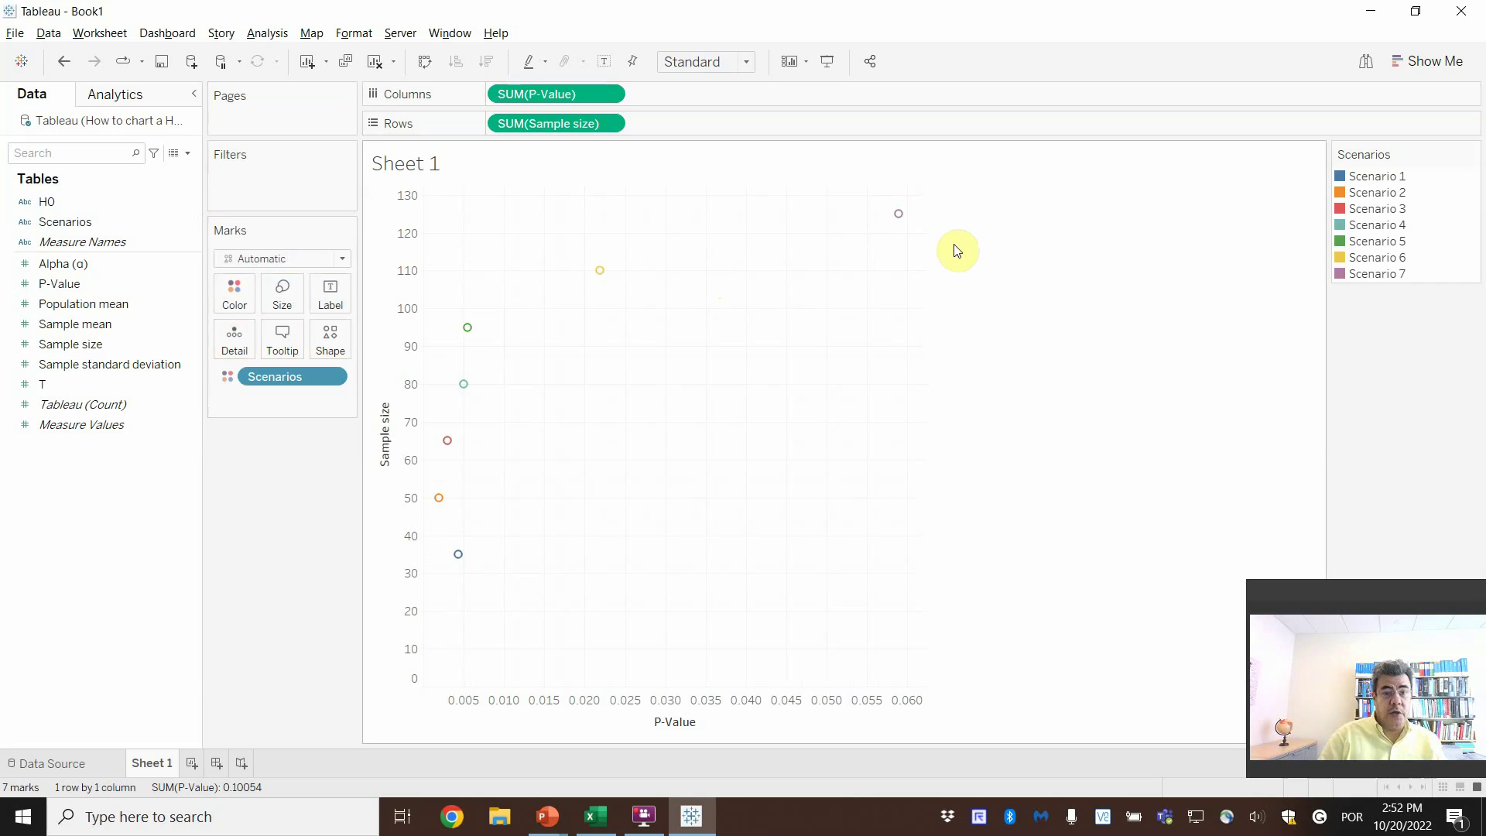
Step: Rename the worksheet to P-value
double_click(163, 762)
type("Sca")
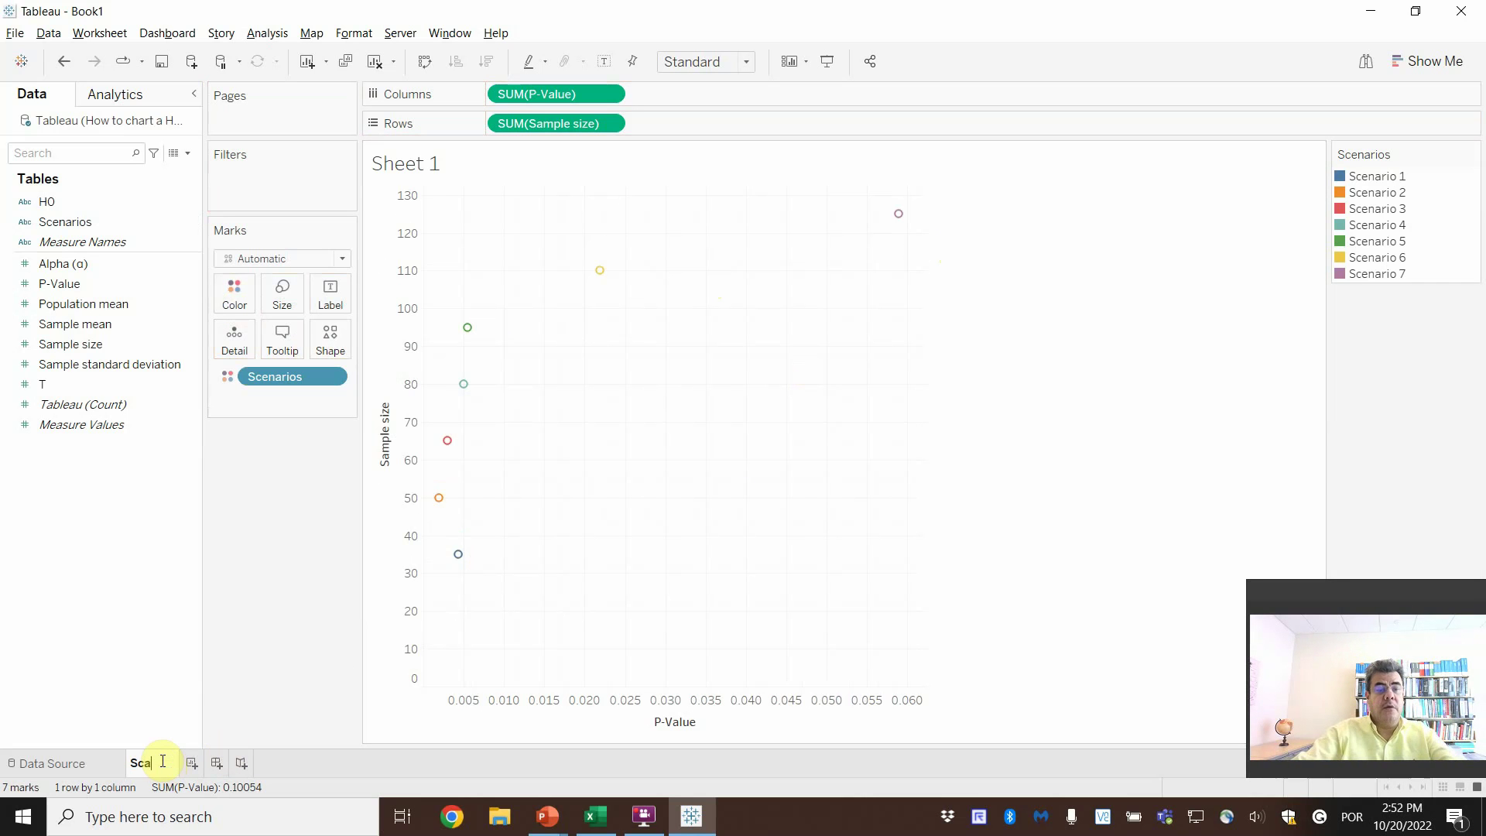
type("tter")
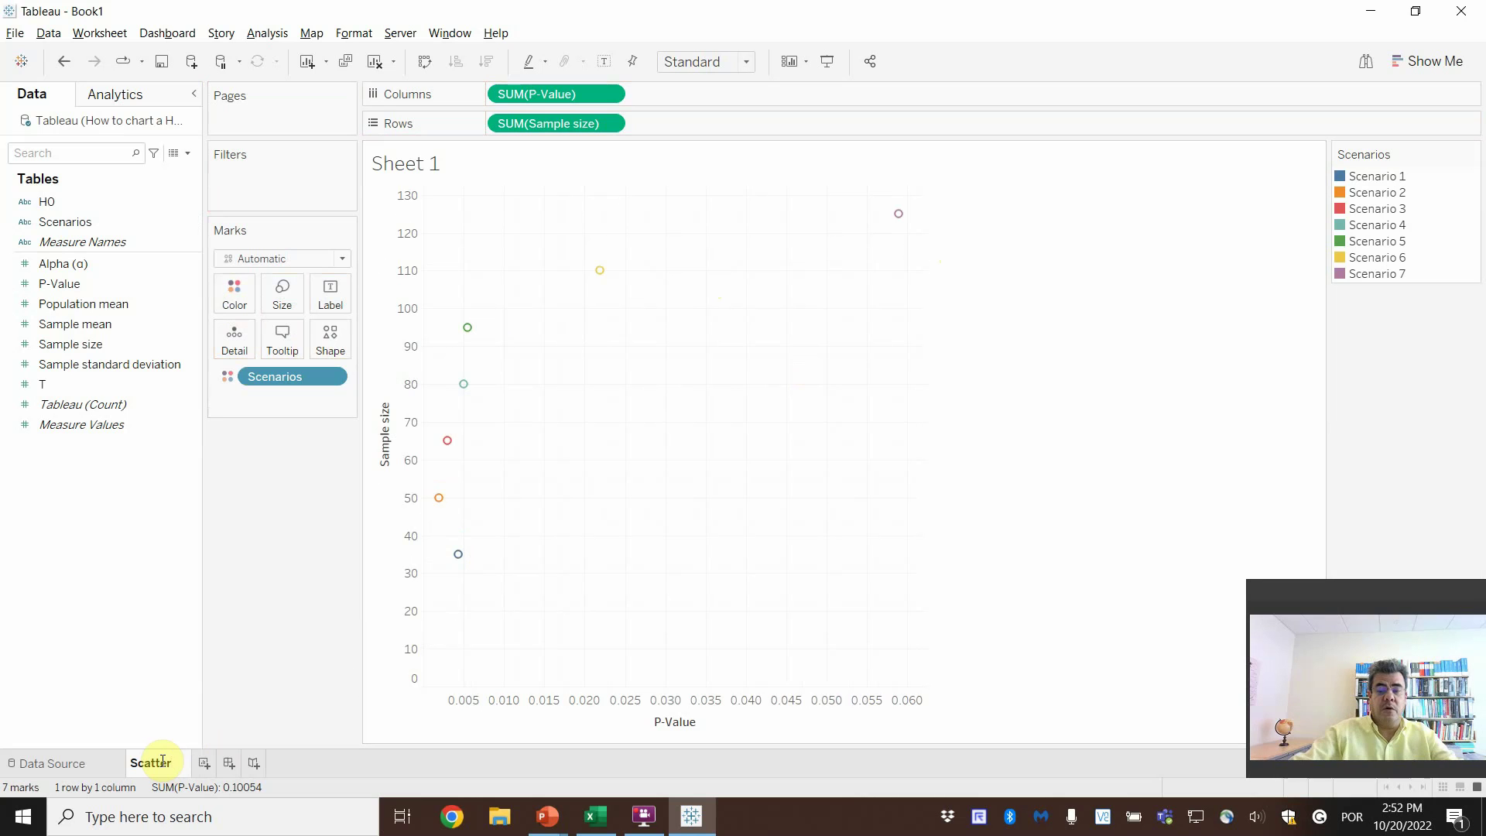
key("BackSpace")
key("BackSpace")
key("BackSpace")
key("BackSpace")
key("BackSpace")
key("BackSpace")
key("BackSpace")
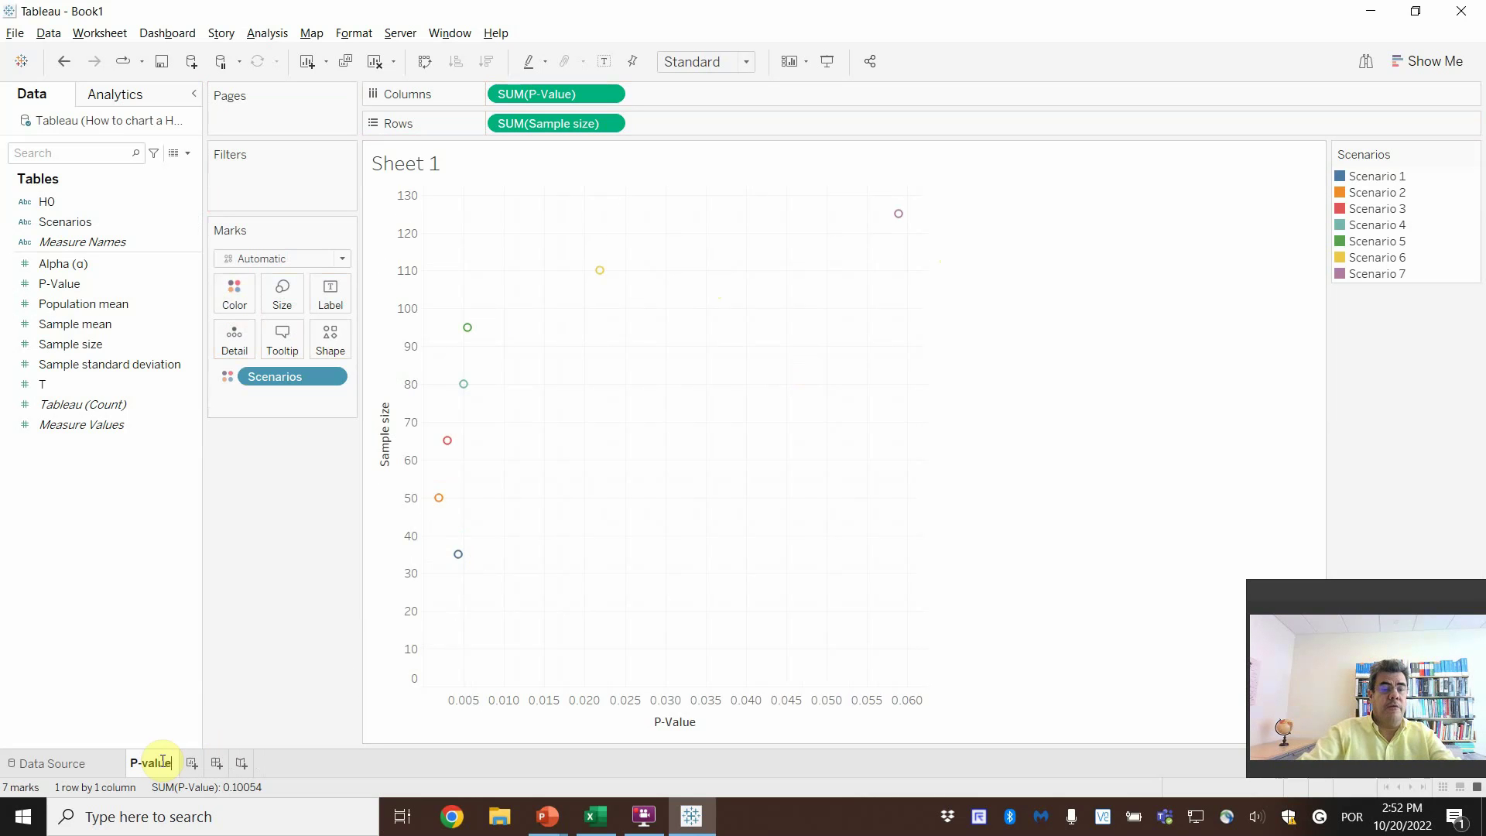
key("Return")
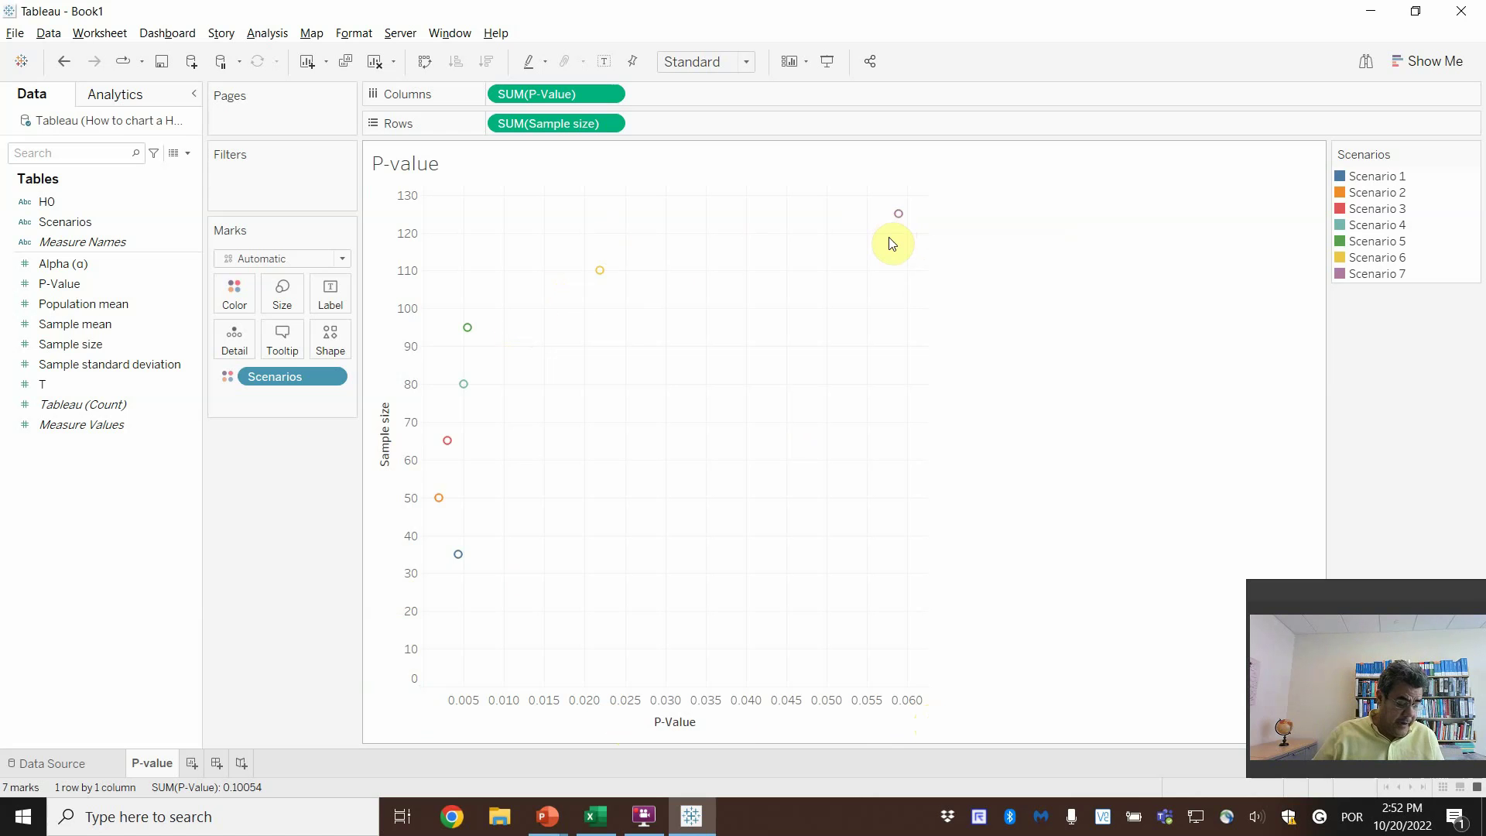
Step: Add Sample mean and Sample standard deviation as extra rows plotted against P-Value
left_click(90, 325)
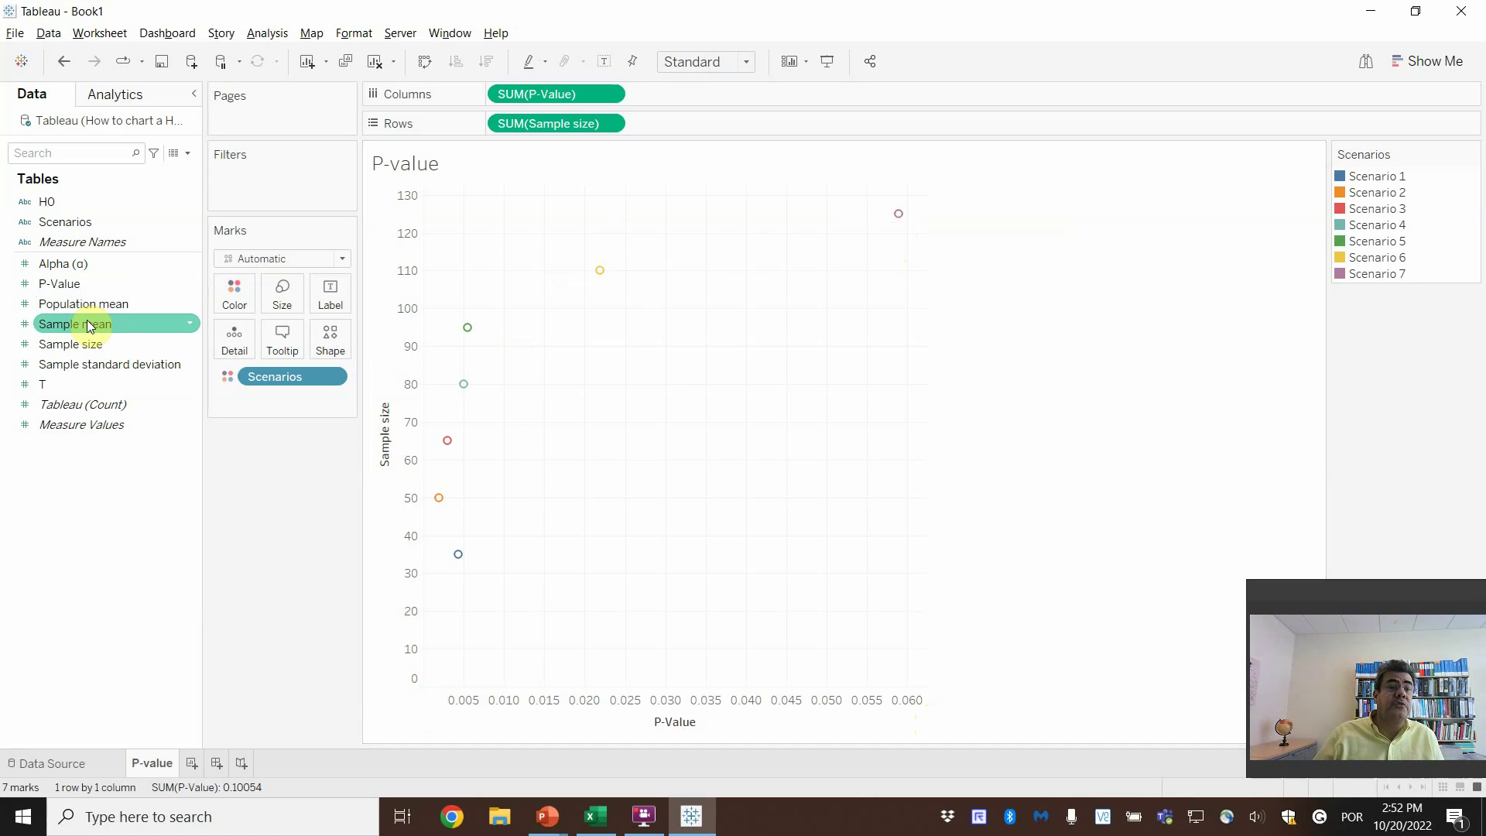
left_click_drag(89, 324, 705, 122)
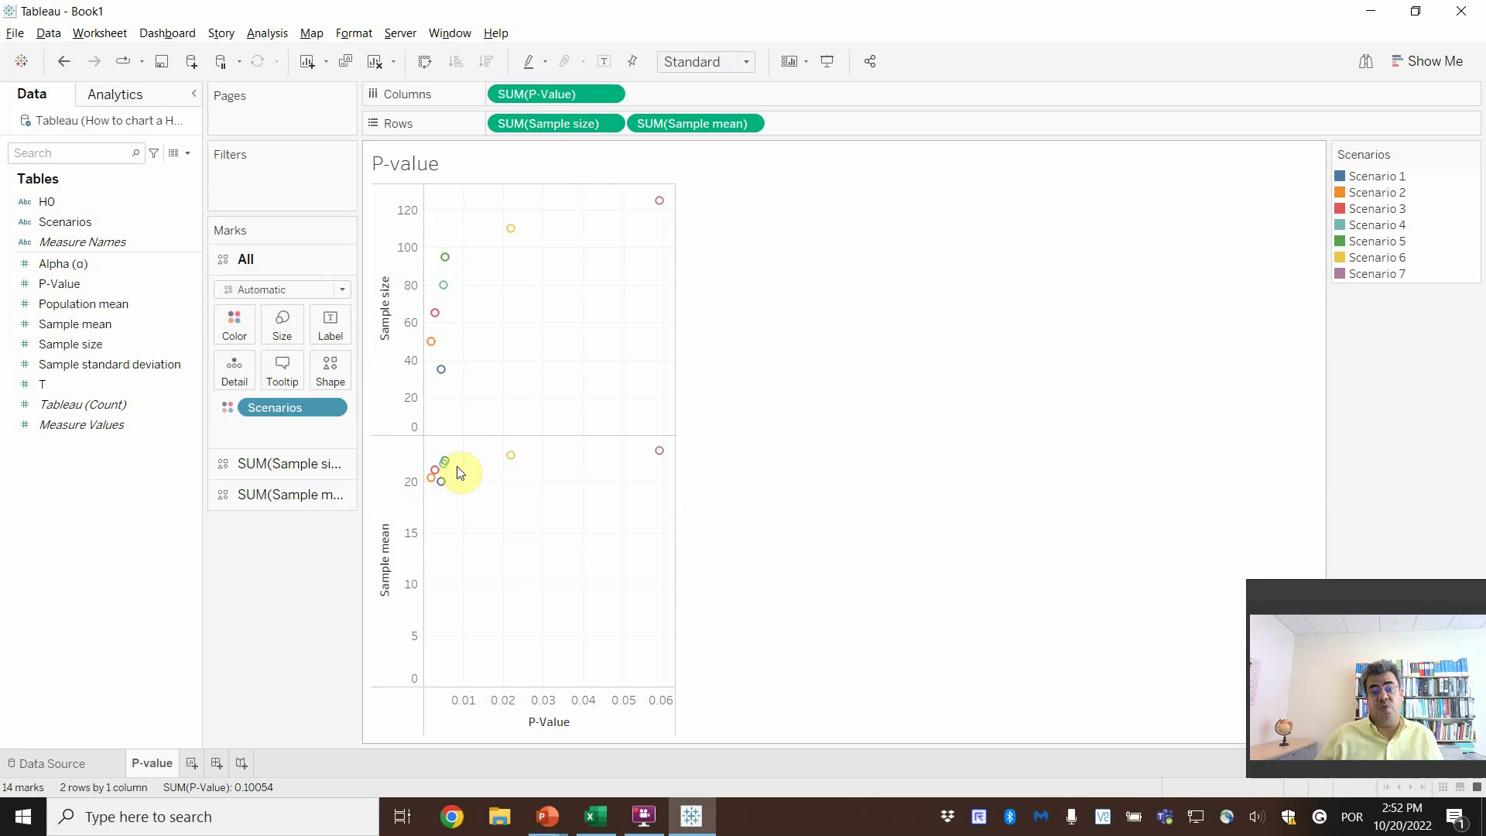
mouse_move(436, 483)
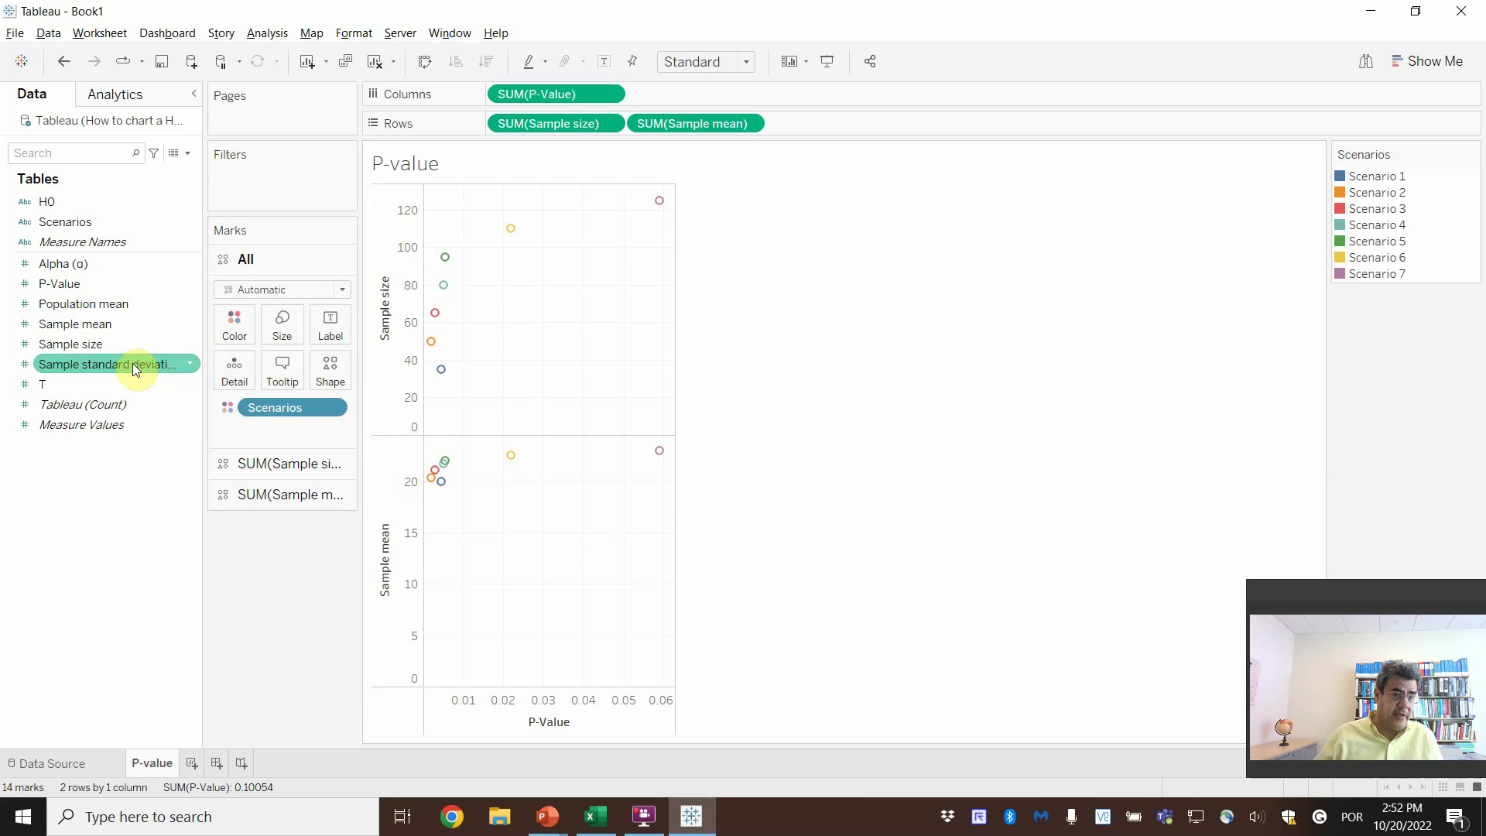
left_click_drag(133, 364, 880, 131)
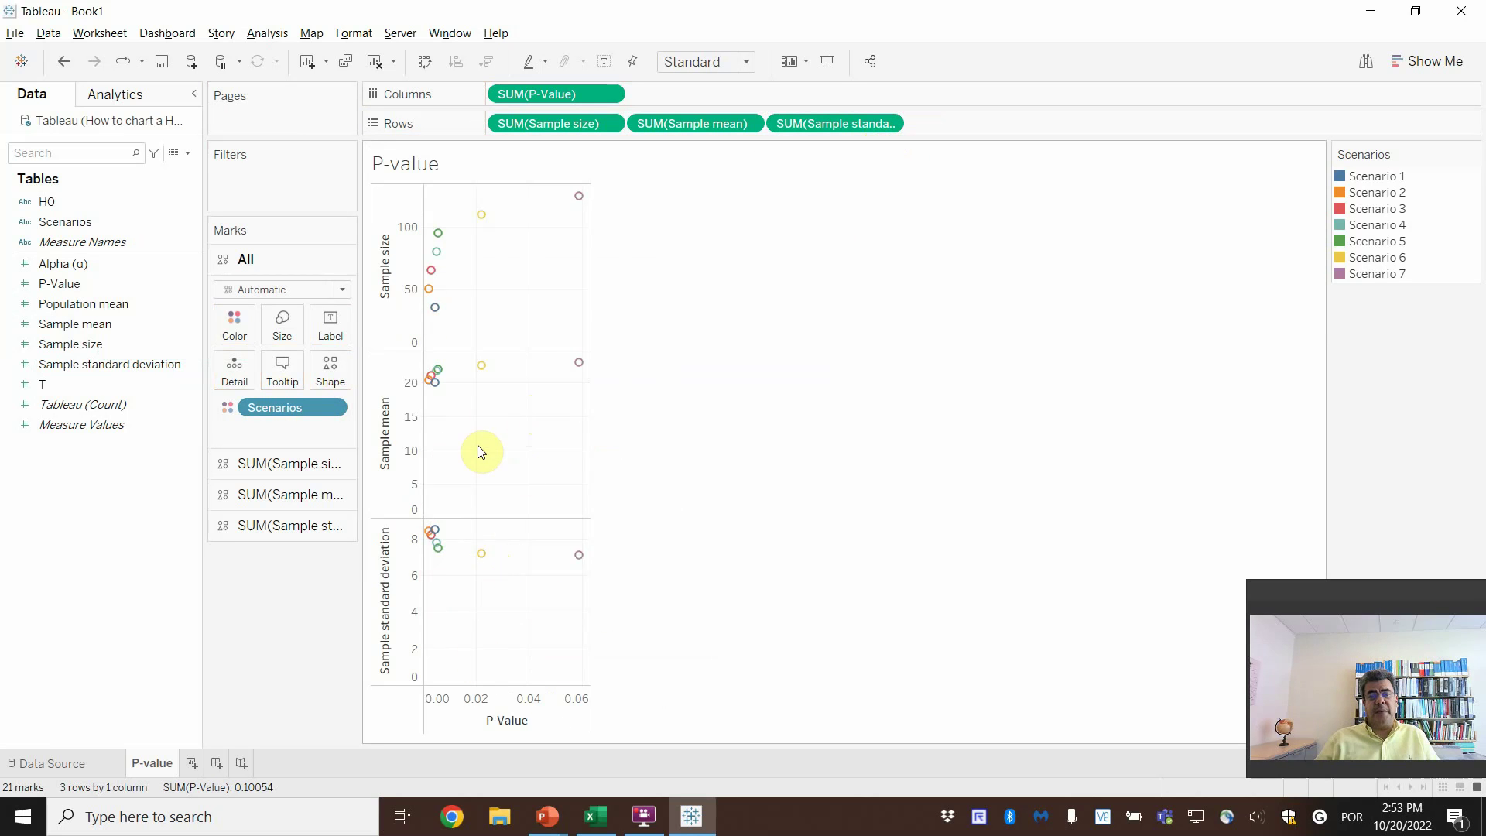
Step: Turn off Include zero on the Sample standard deviation axis
left_click(410, 626)
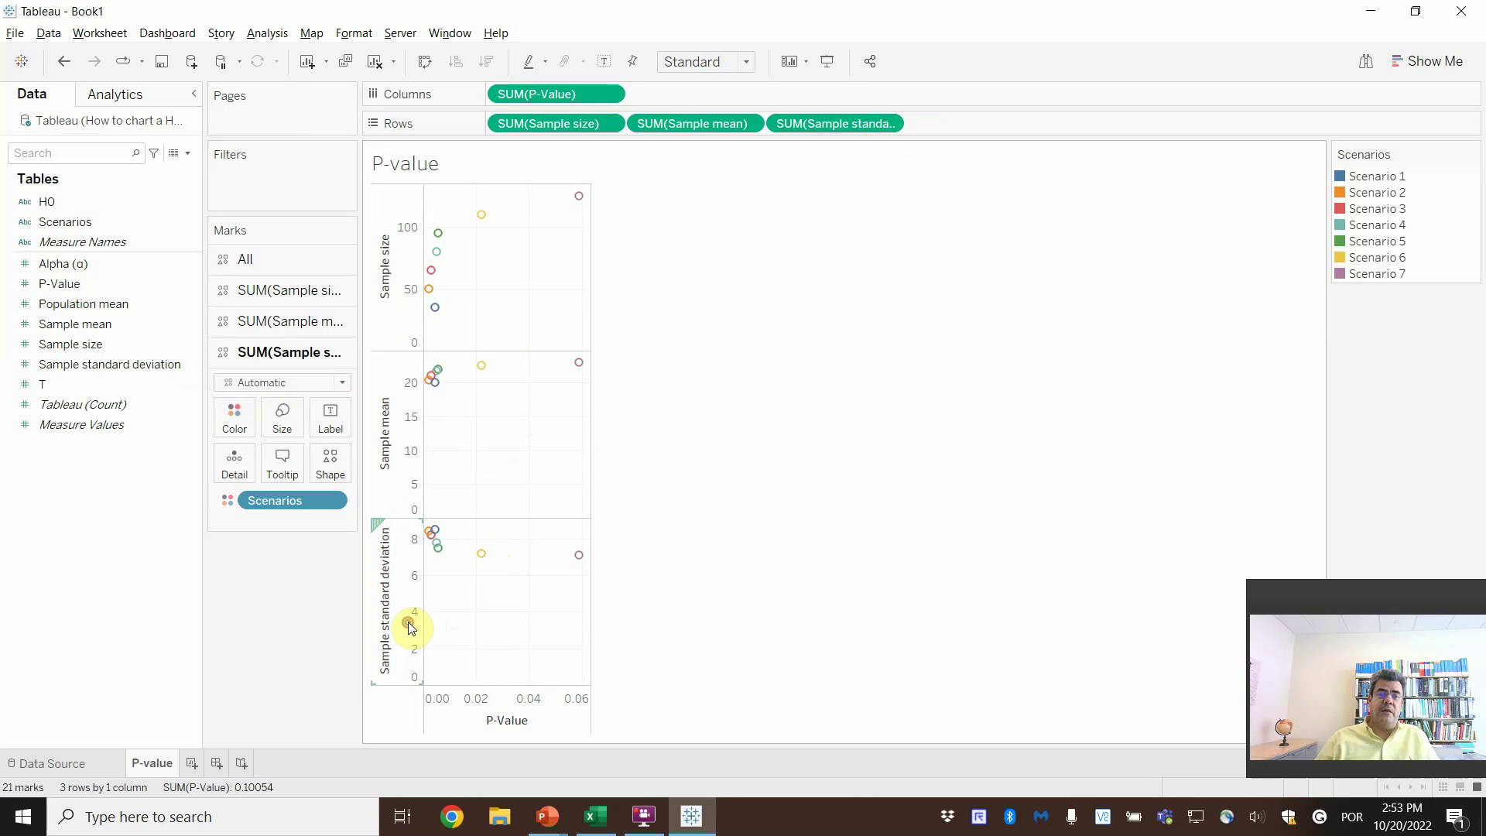
double_click(410, 627)
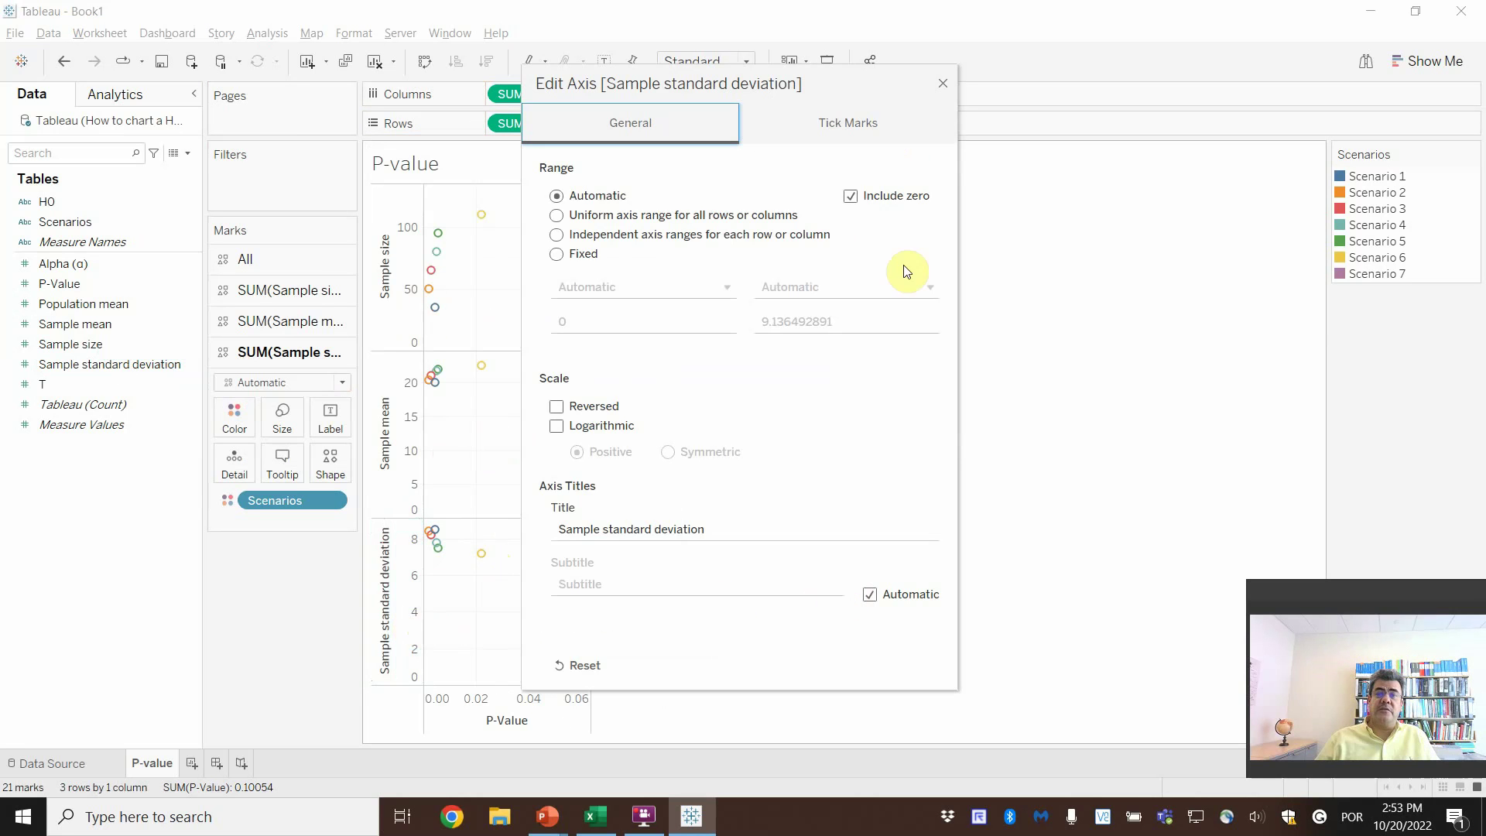
left_click(850, 195)
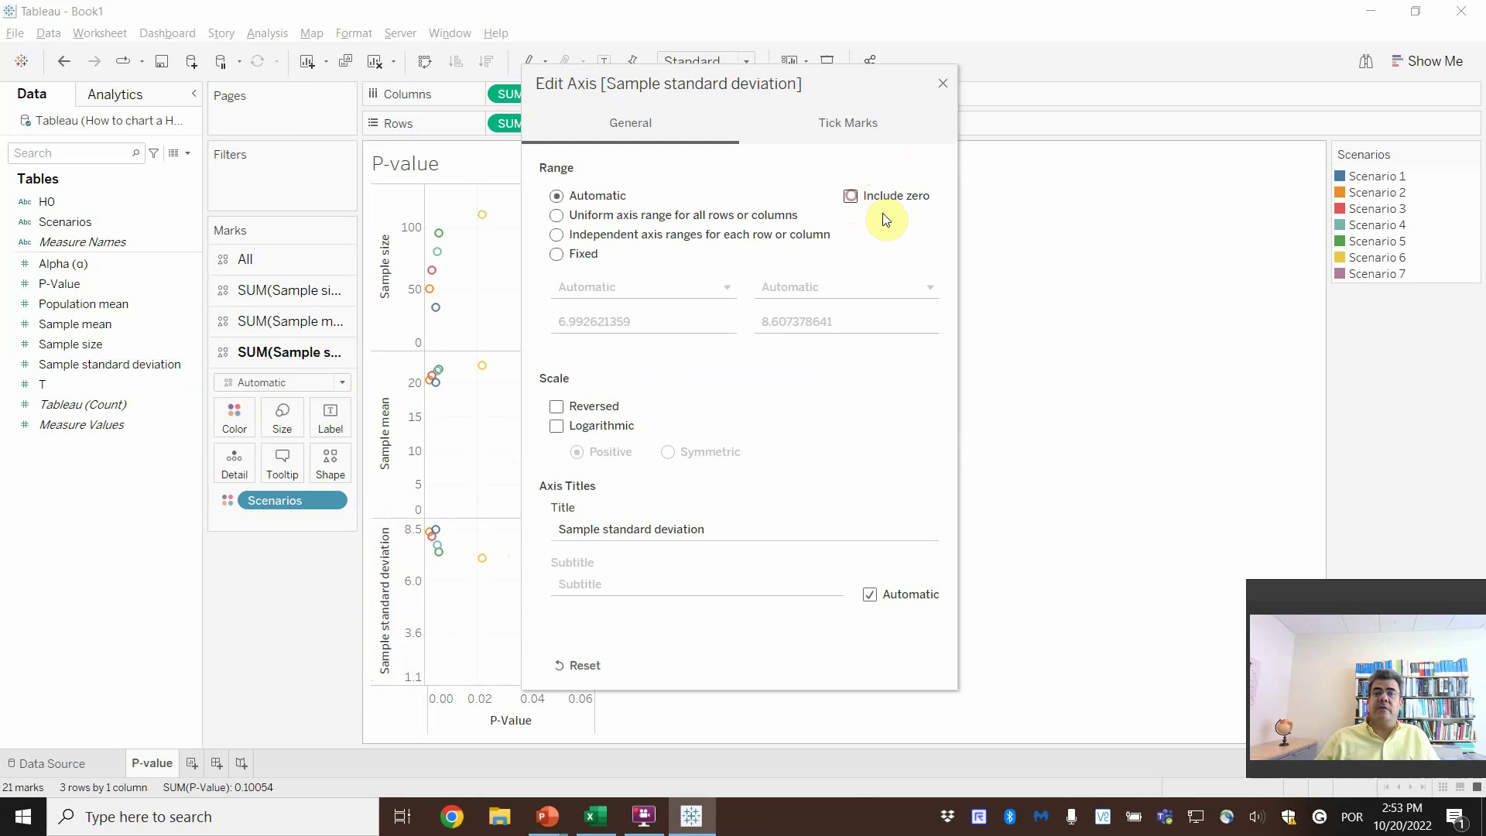
left_click(944, 82)
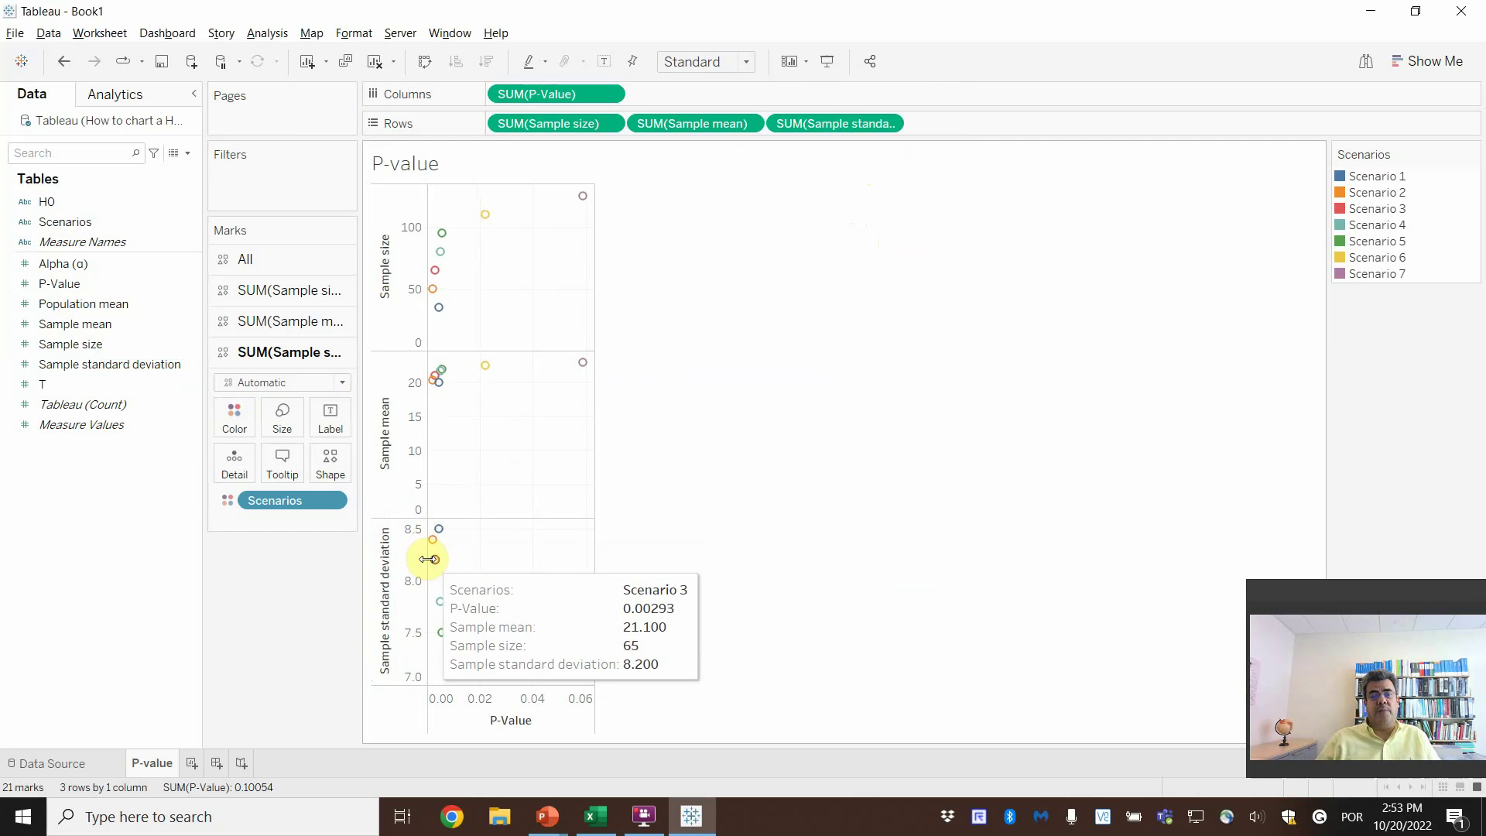
Step: Turn off Include zero on the Sample mean axis
mouse_move(437, 534)
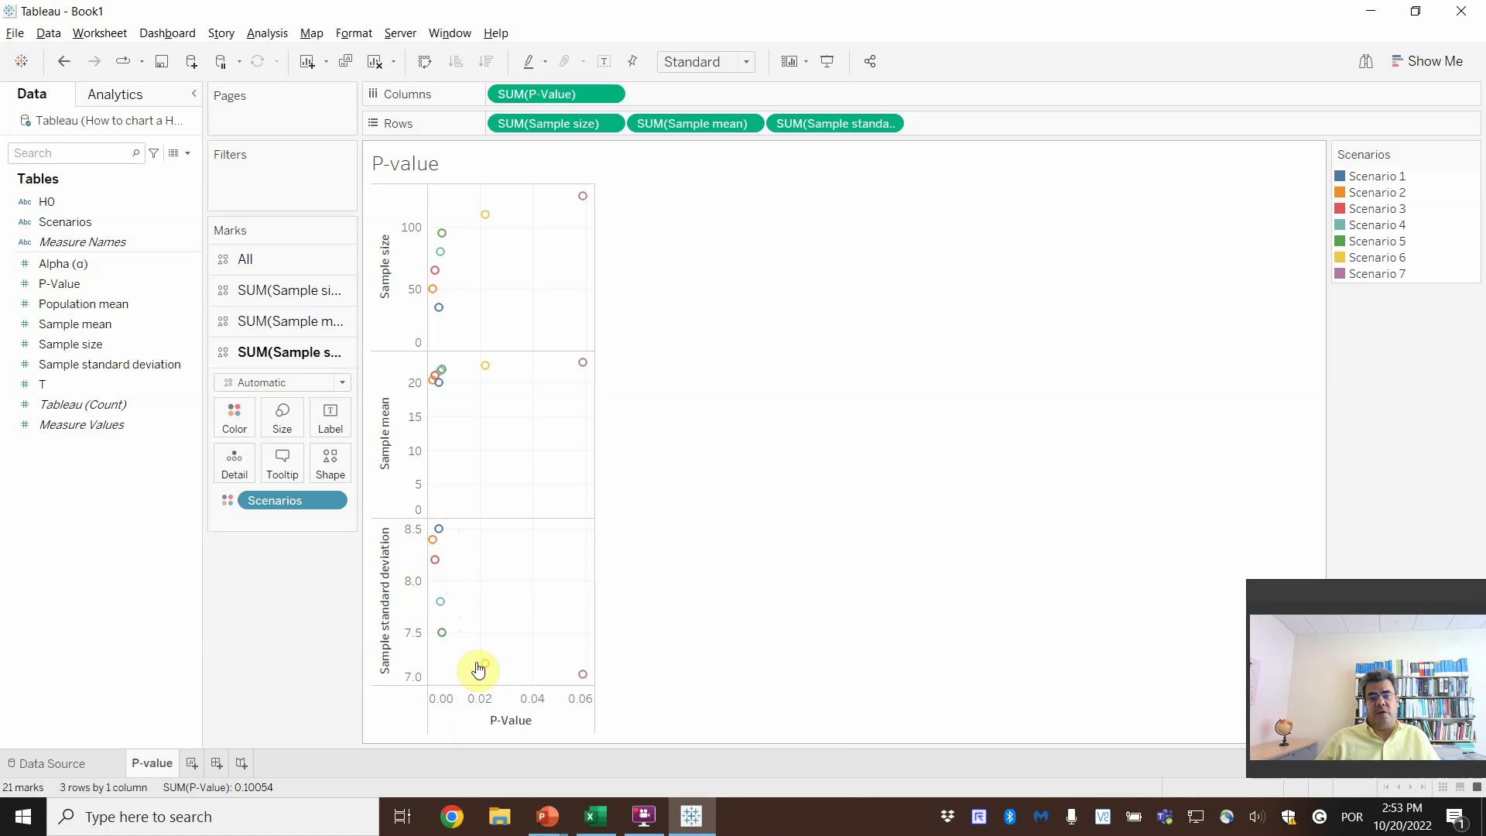
mouse_move(584, 683)
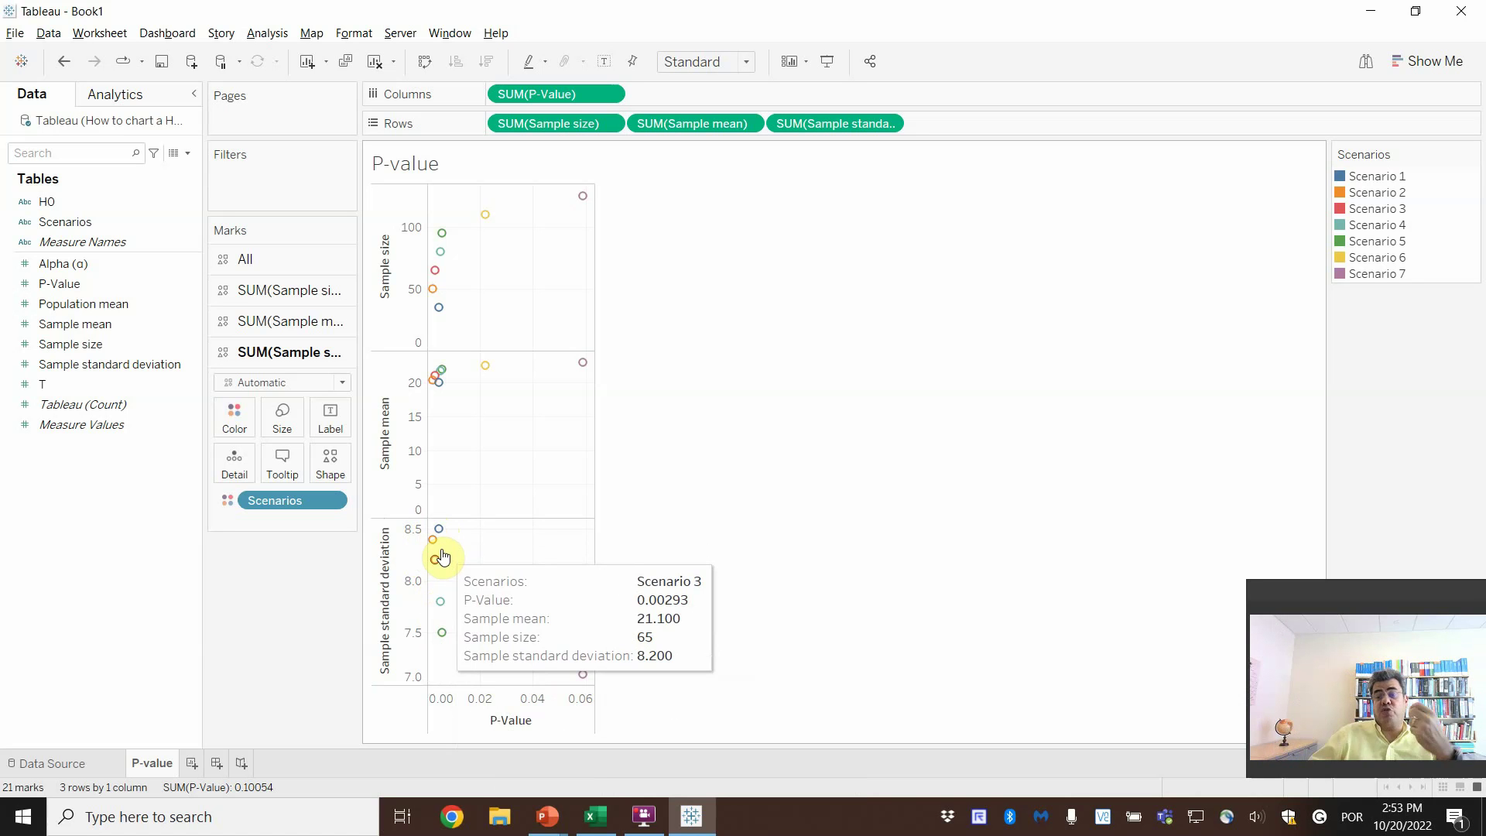
double_click(396, 457)
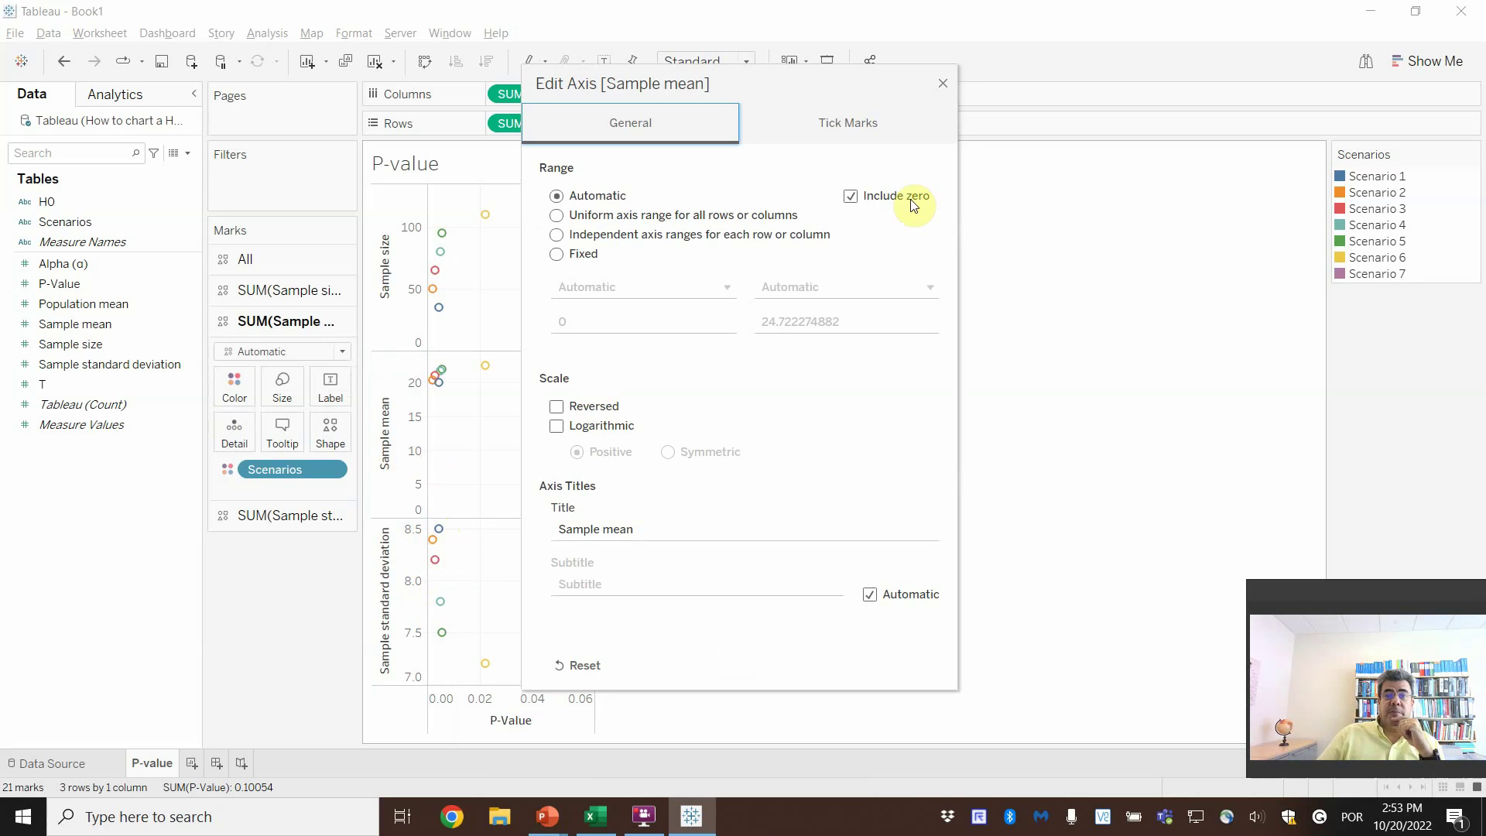
left_click(850, 196)
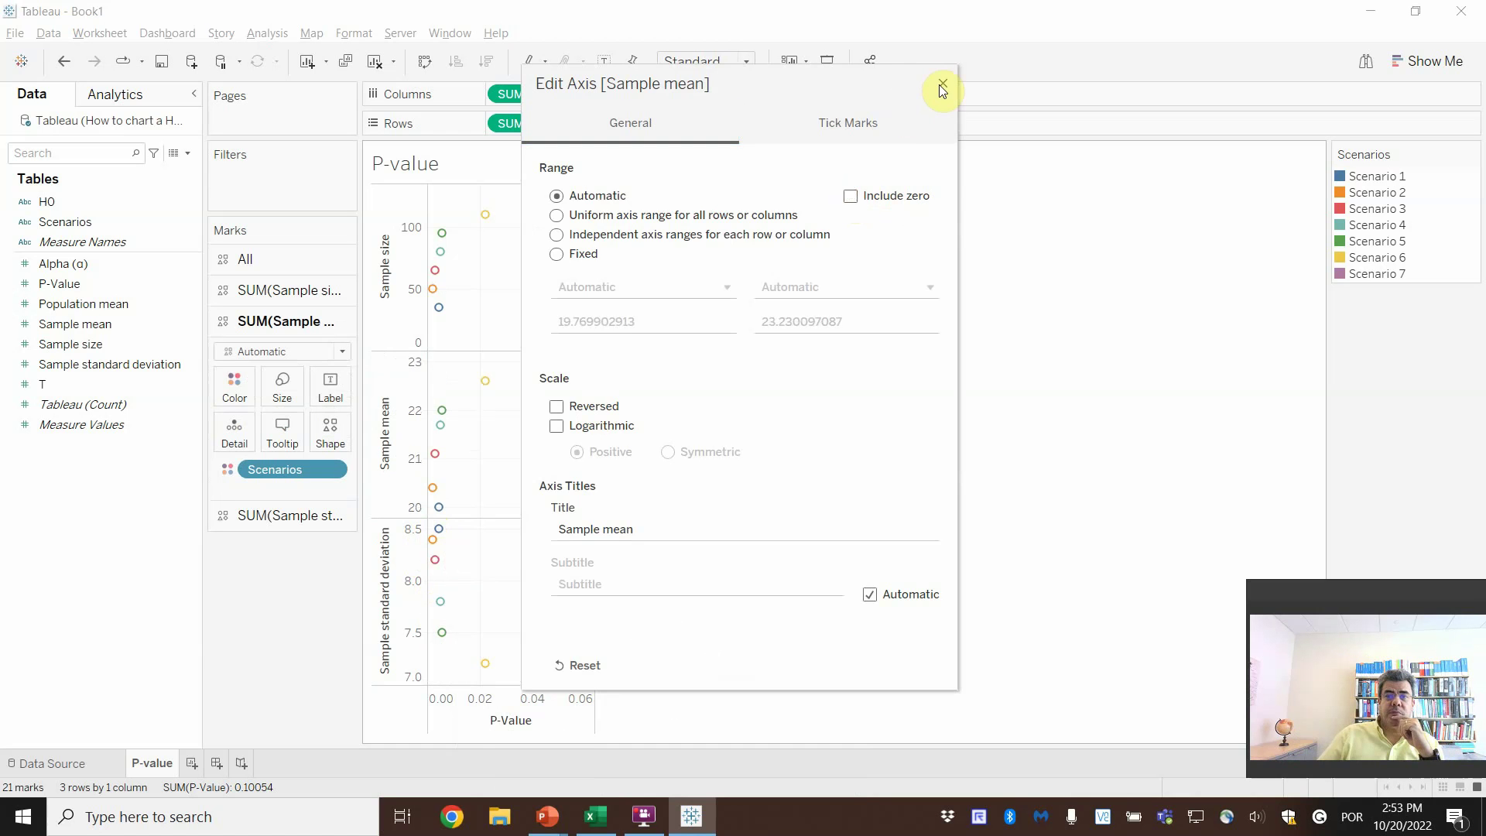
left_click(942, 84)
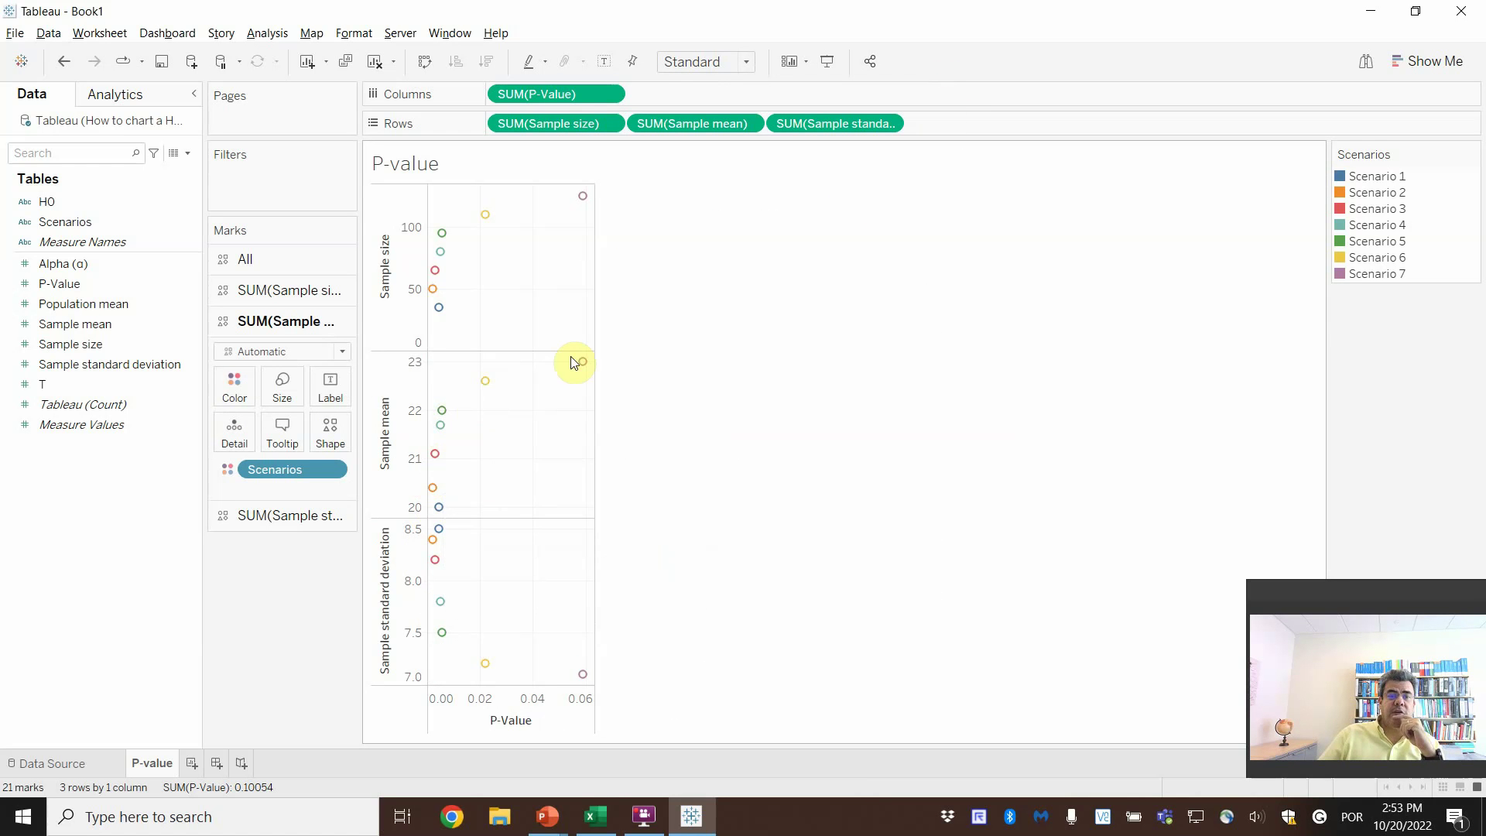
mouse_move(583, 362)
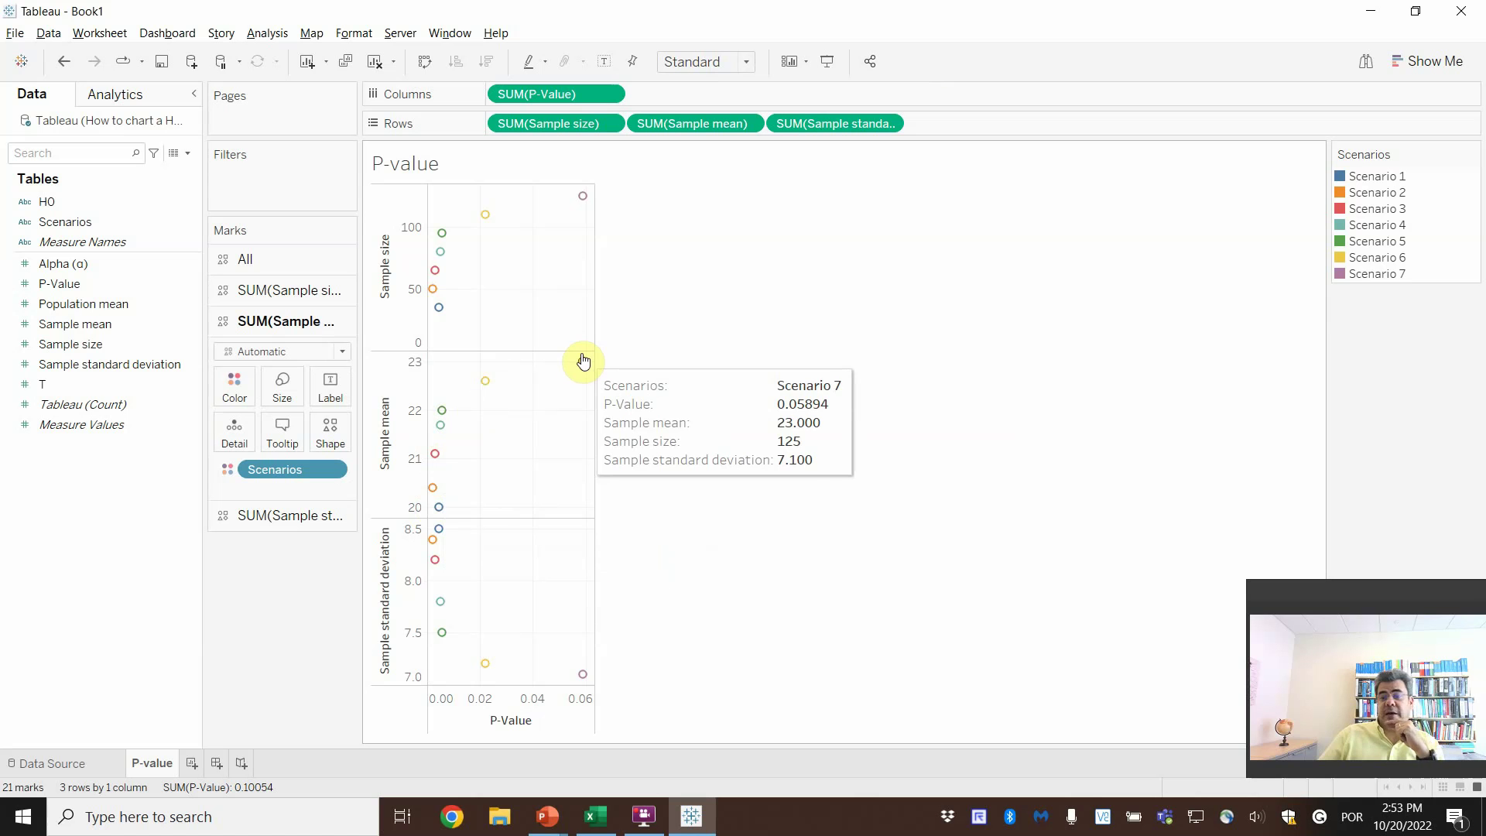
mouse_move(435, 496)
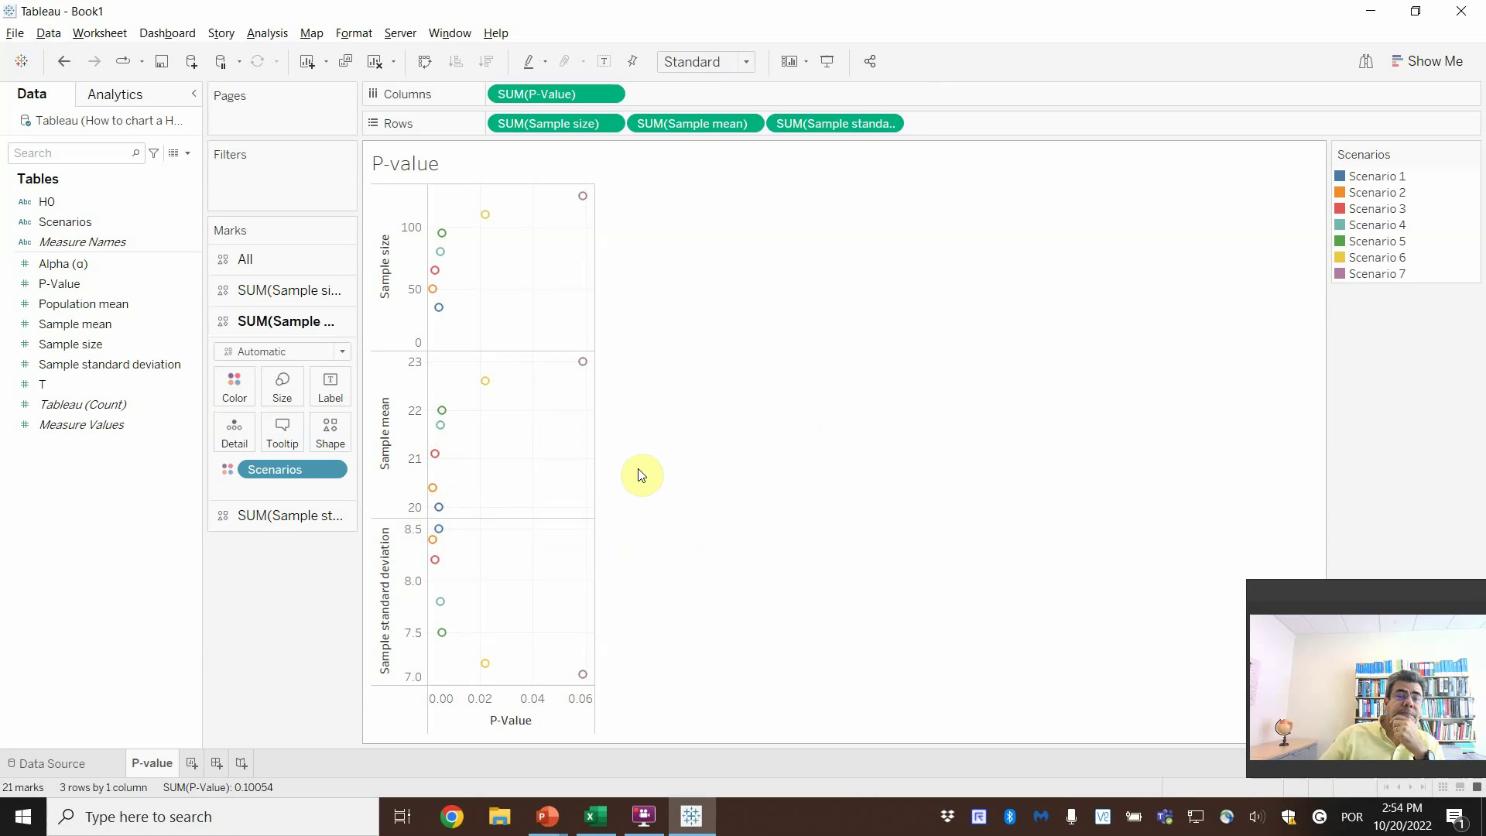
Step: Turn off Include zero on the Sample size axis
left_click(407, 318)
double_click(407, 317)
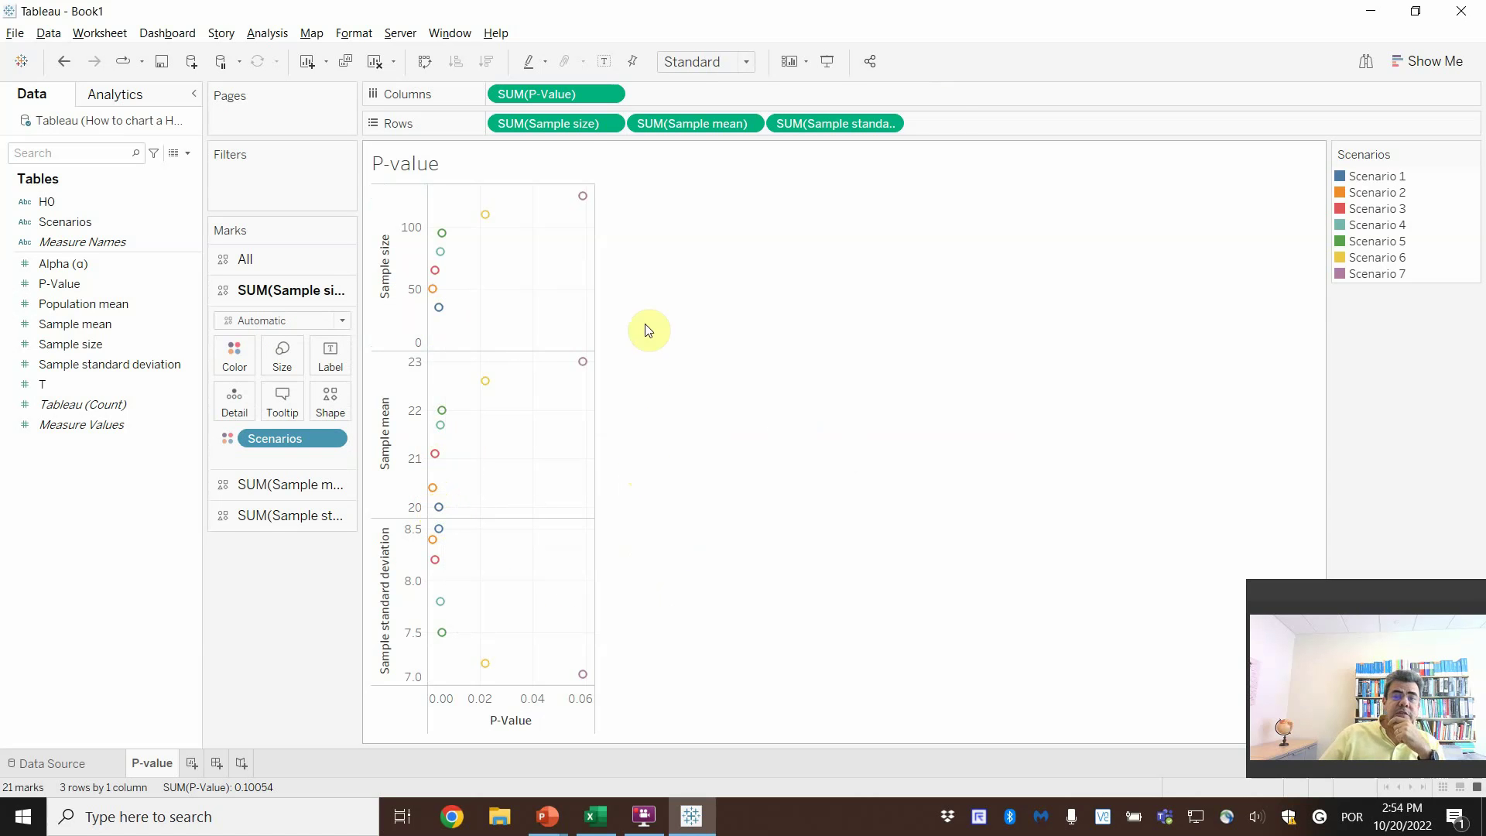
left_click(851, 195)
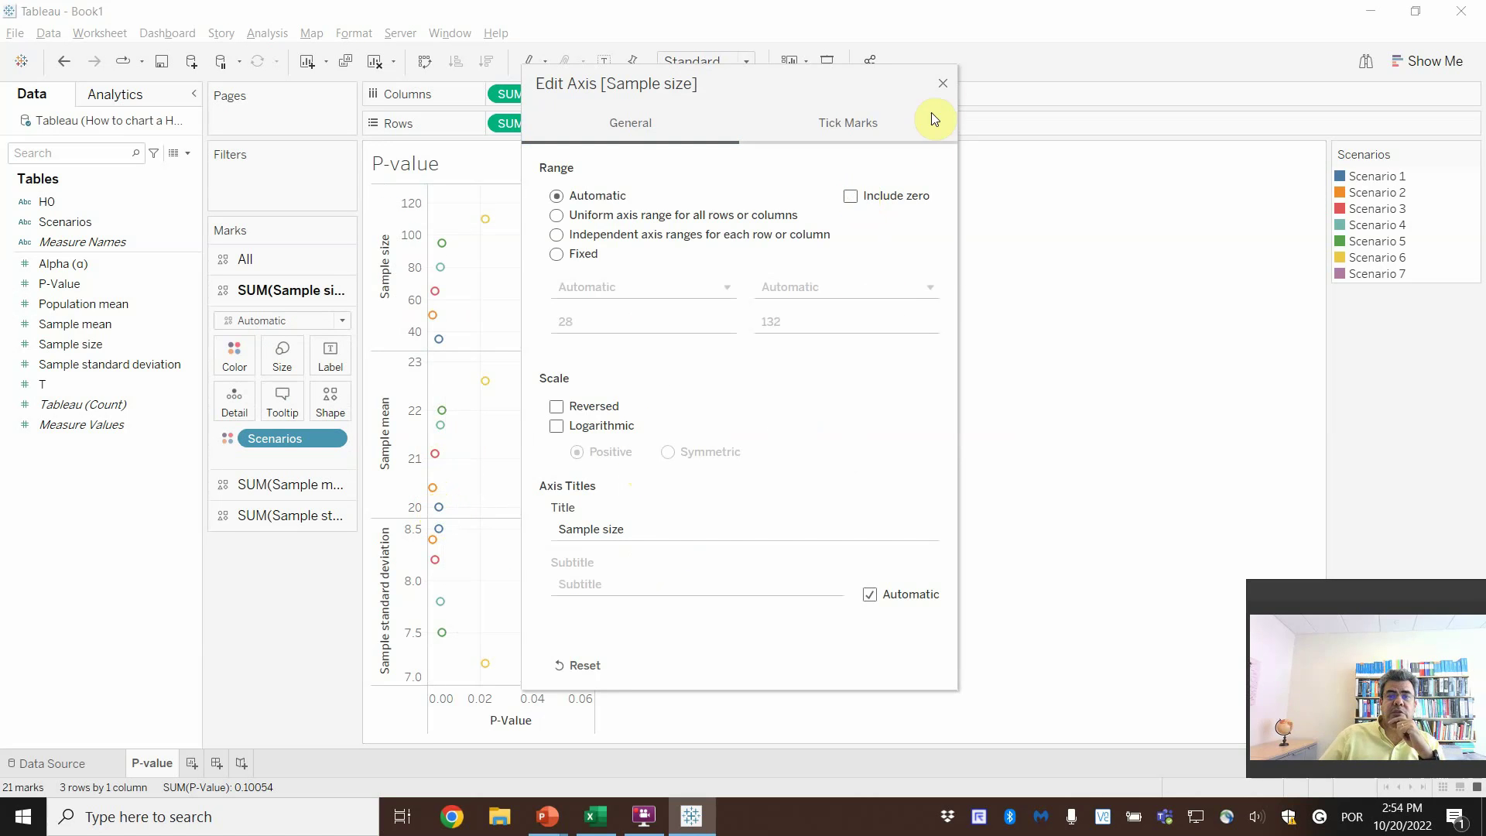
left_click(951, 85)
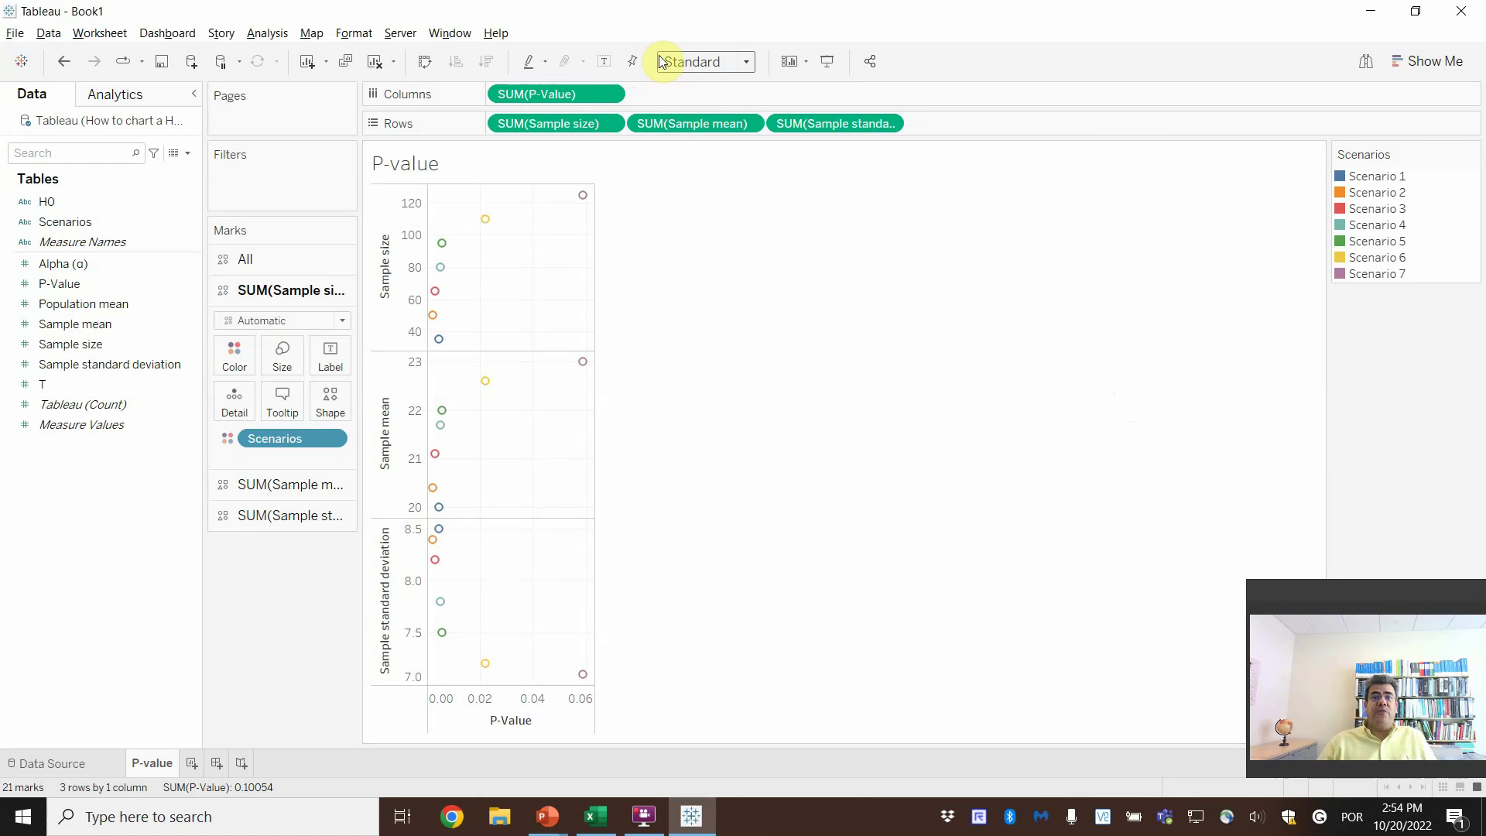
Step: Set the view to Fit Width so the scatter plots span the sheet
left_click(708, 61)
left_click(704, 93)
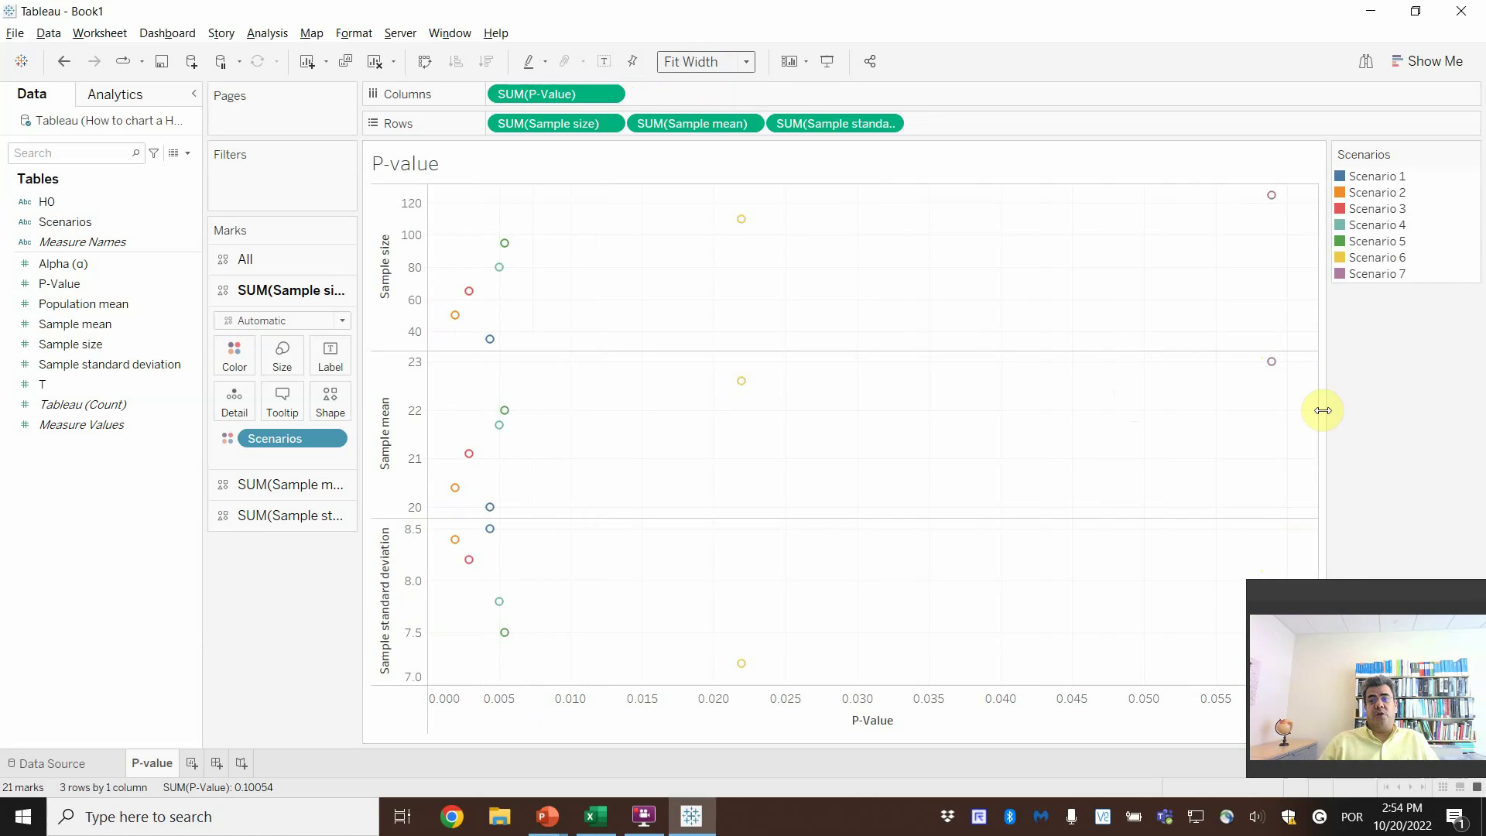
left_click_drag(1323, 599, 1311, 571)
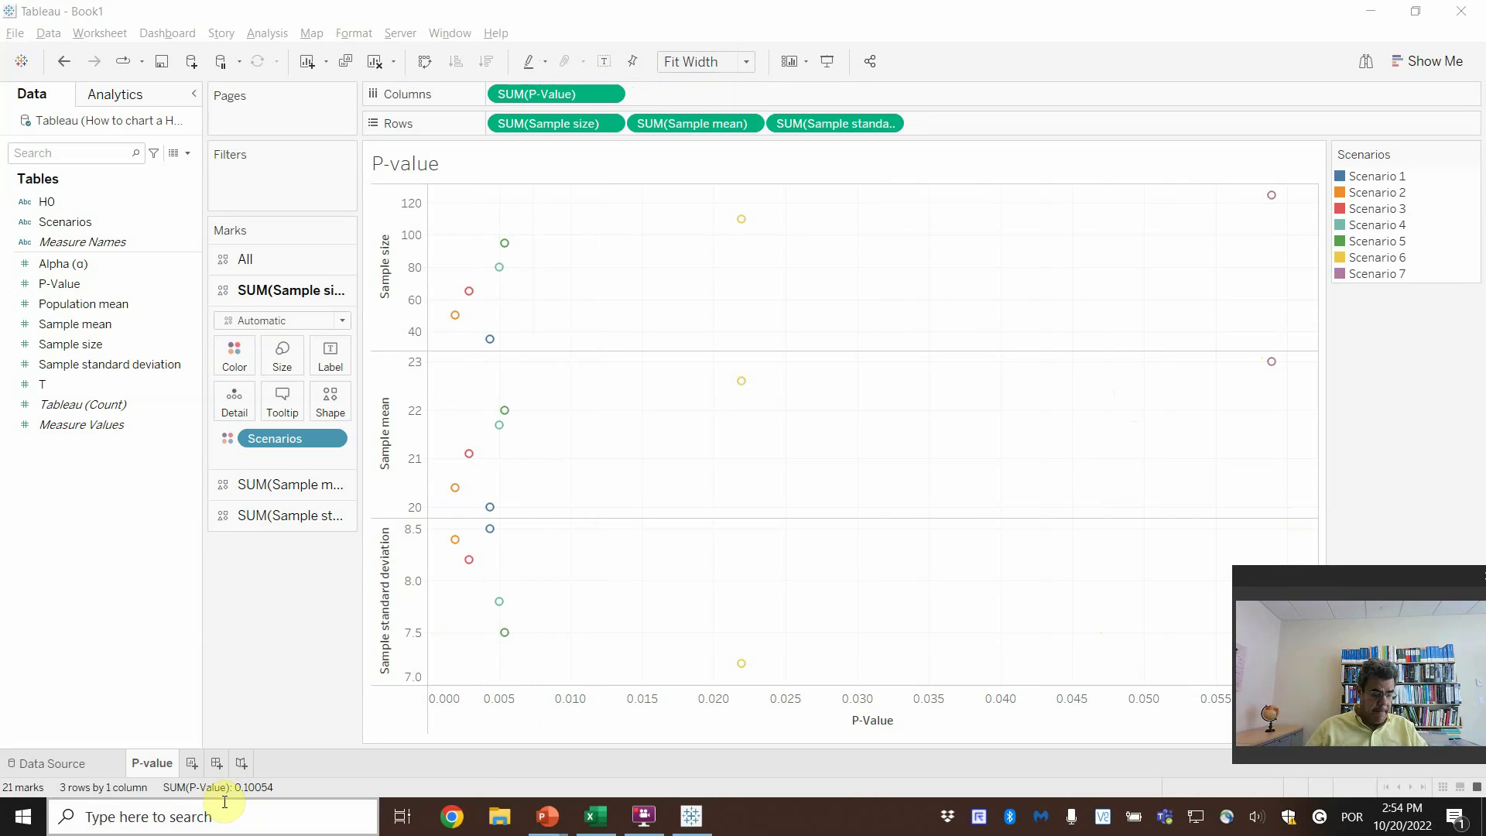
Step: On a new worksheet, put H0 on Columns and P-Value on Rows
left_click(193, 763)
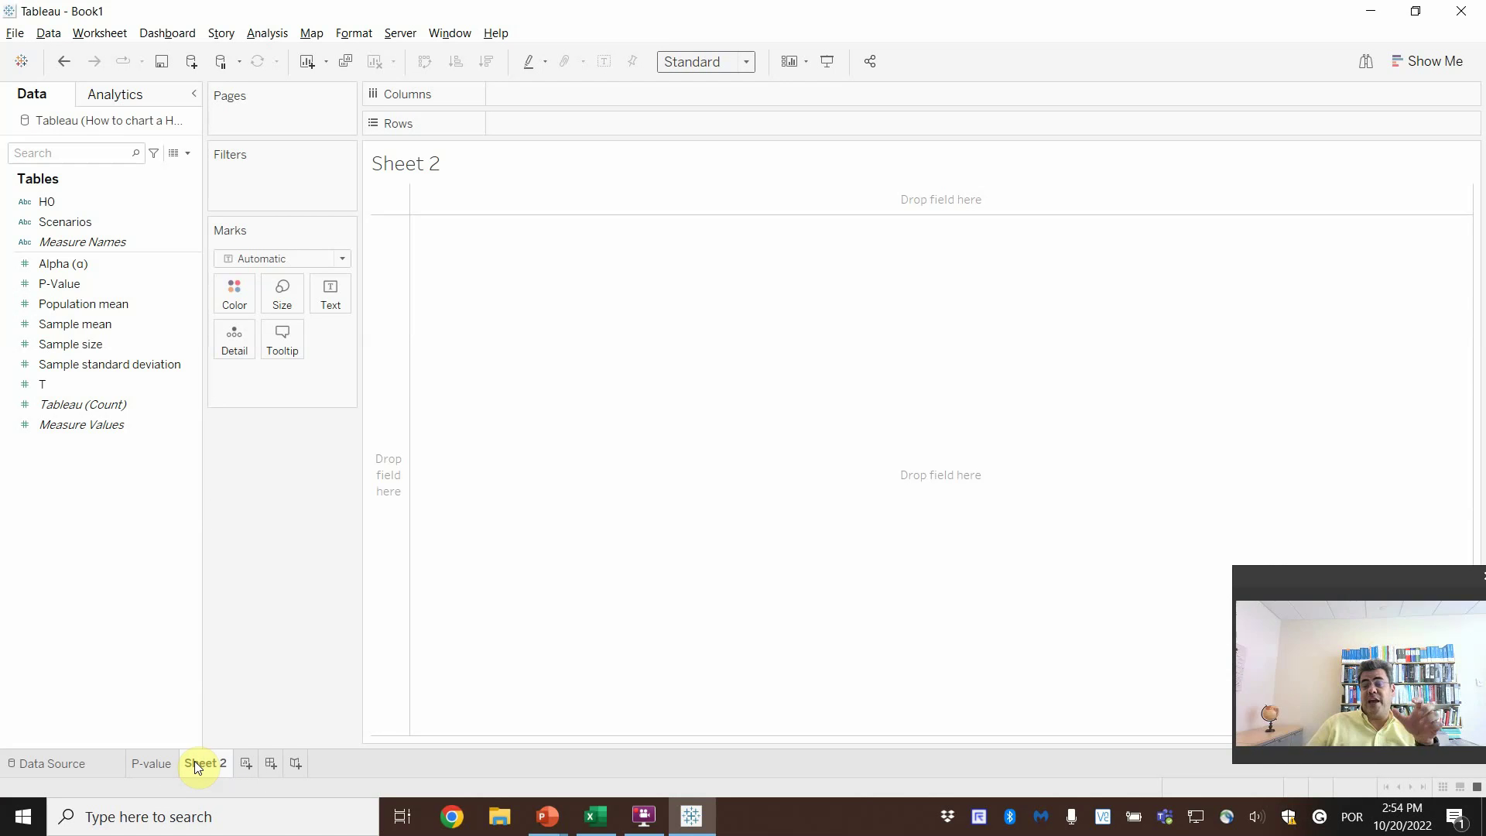
left_click(58, 202)
left_click_drag(59, 201, 513, 92)
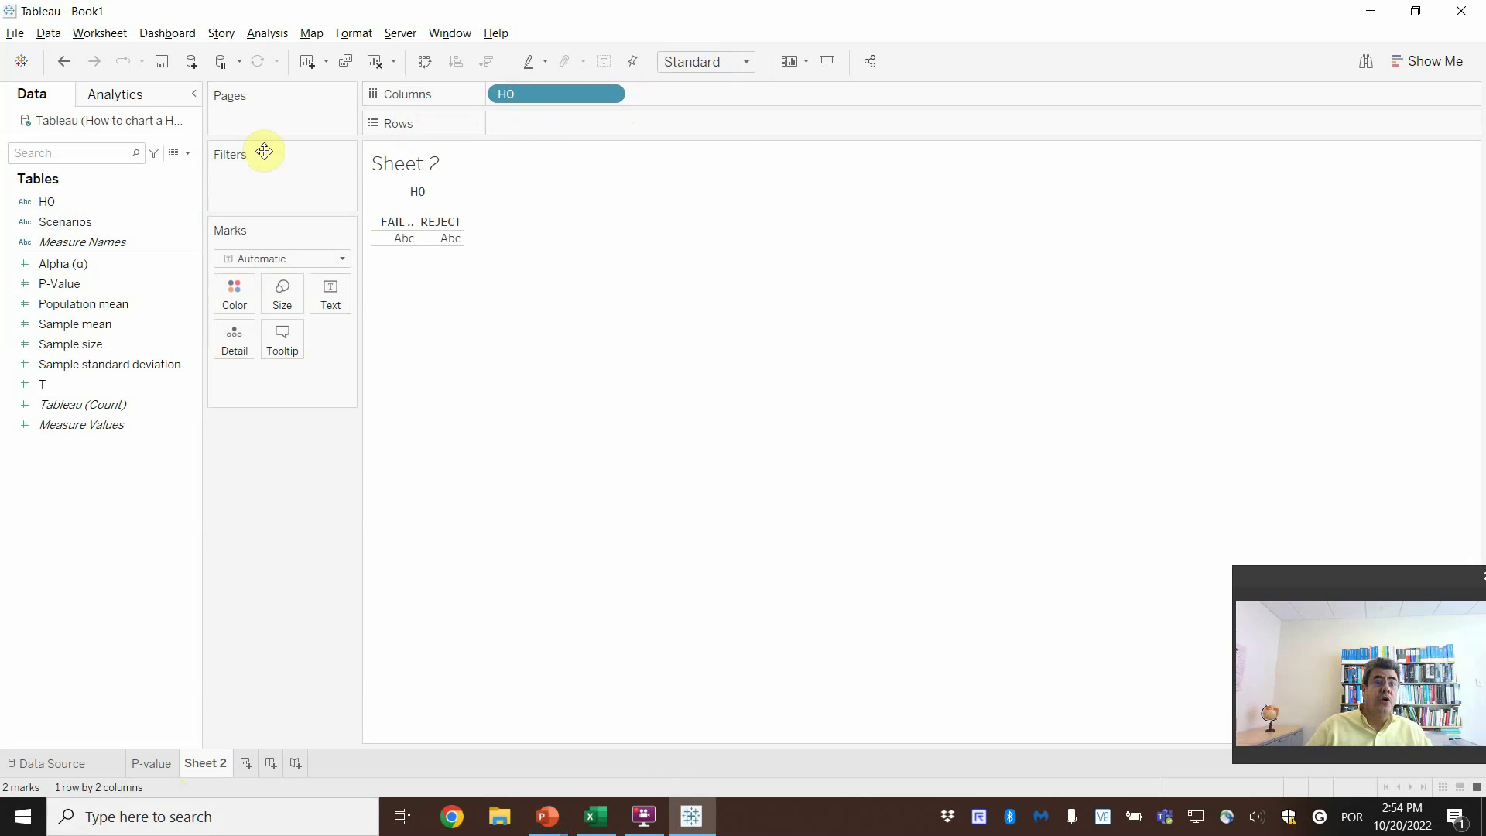
left_click_drag(78, 280, 539, 123)
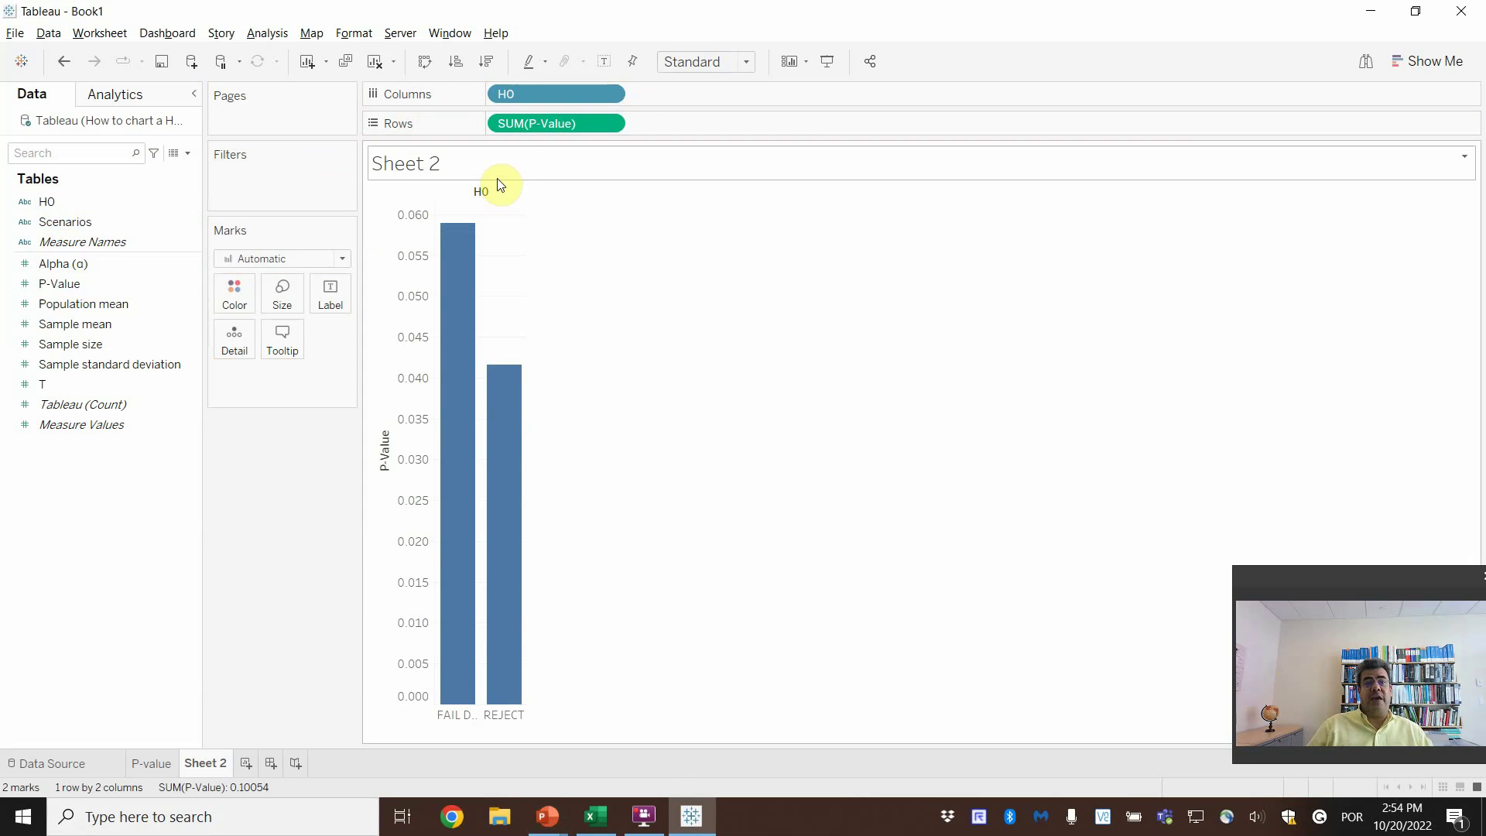
Step: Split each H0 column by Scenarios and colour the bars by scenario
left_click(80, 222)
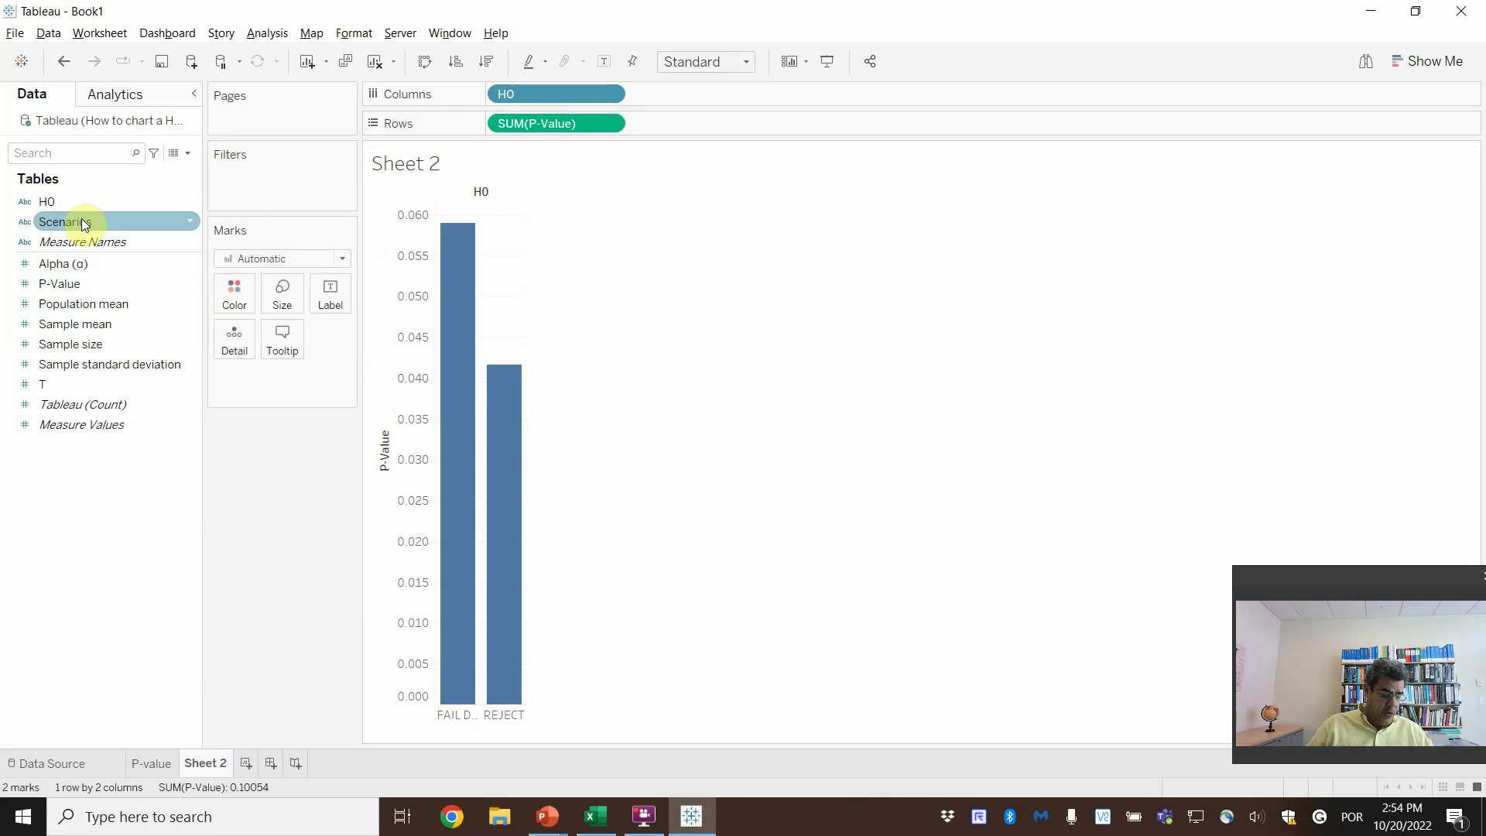
left_click_drag(82, 220, 685, 91)
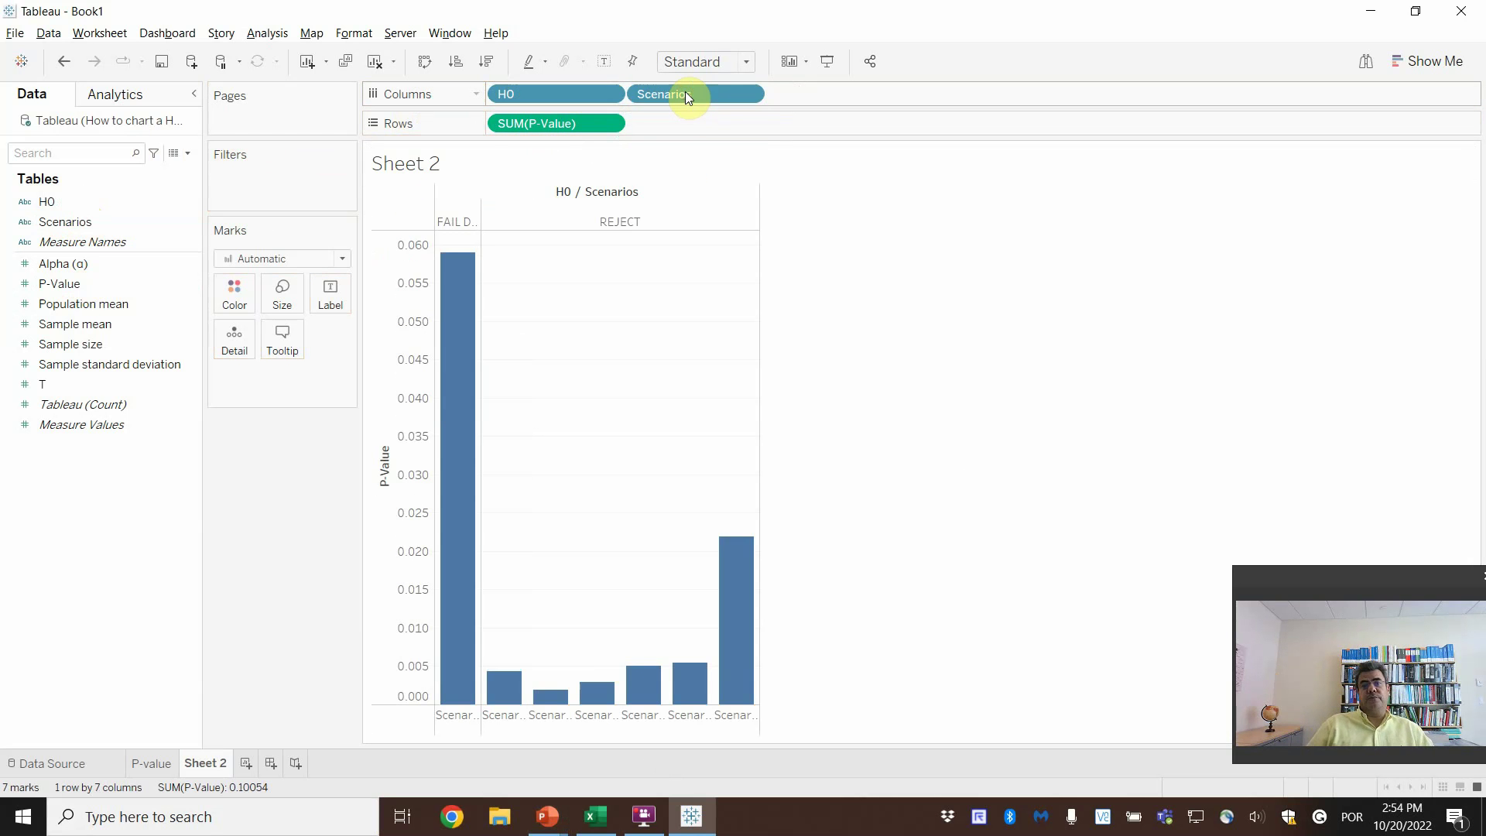
mouse_move(455, 362)
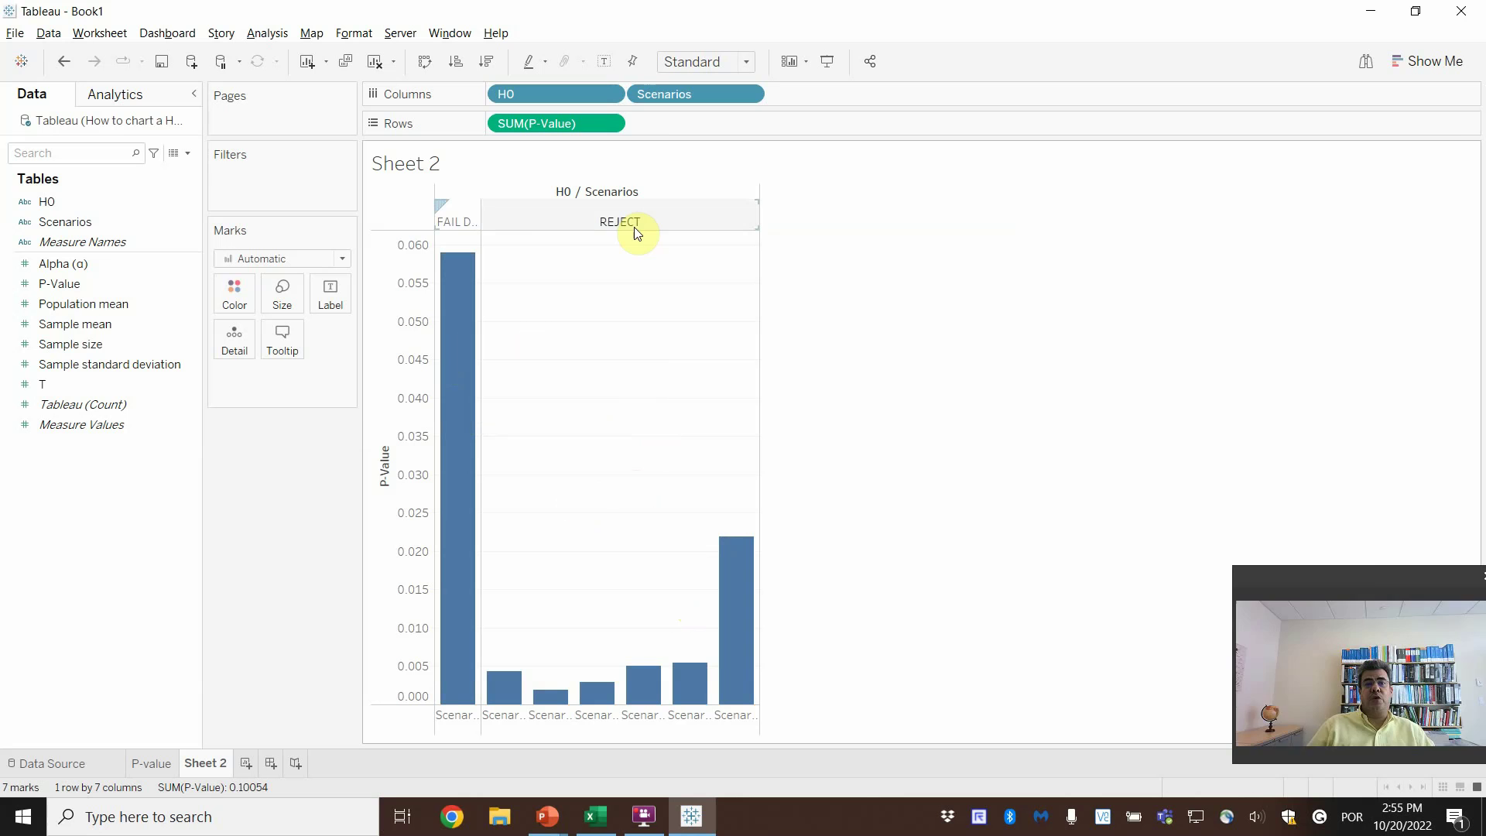
left_click_drag(46, 201, 227, 301)
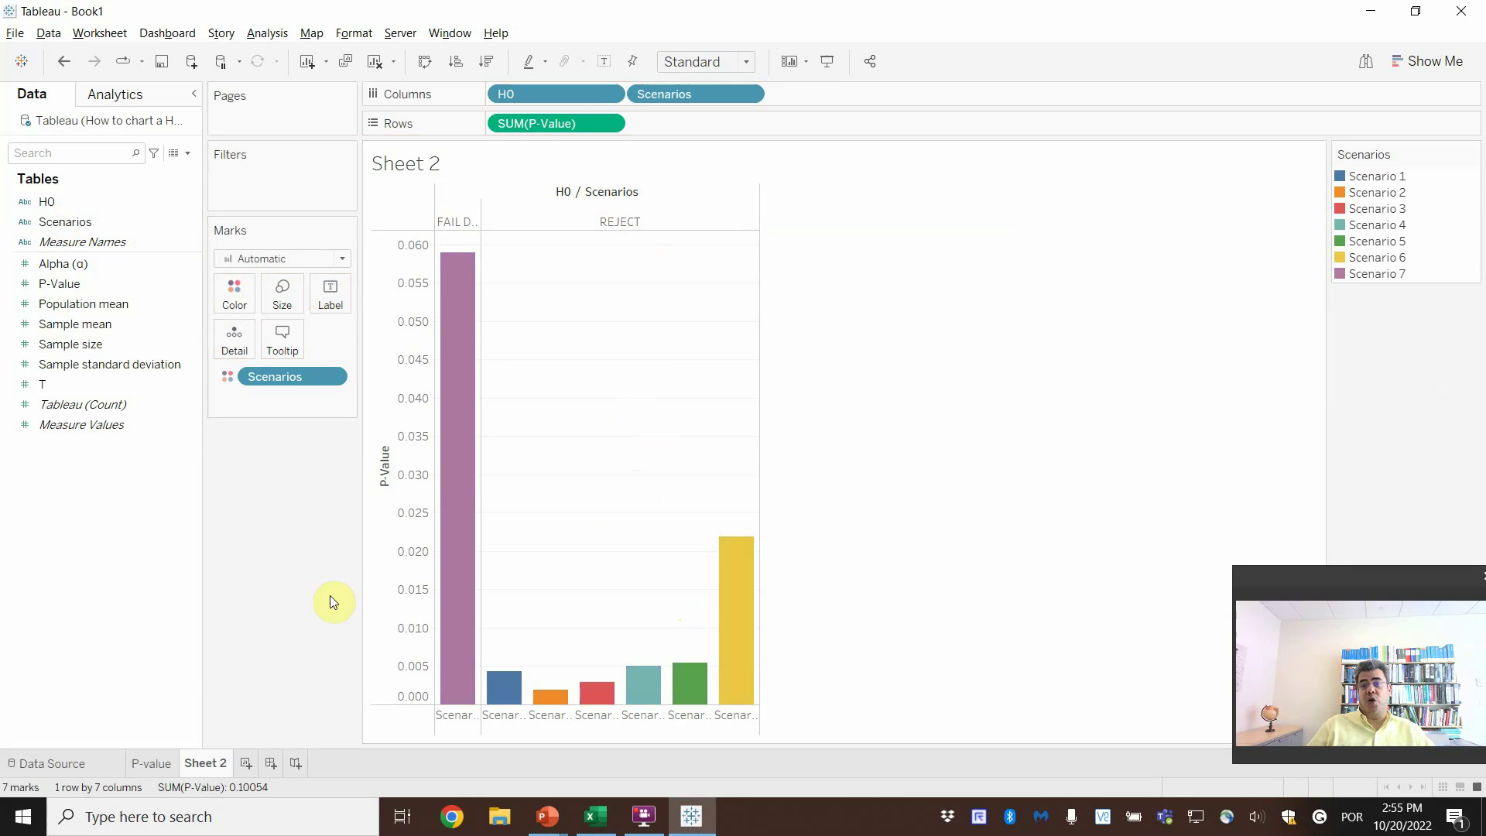
left_click(151, 763)
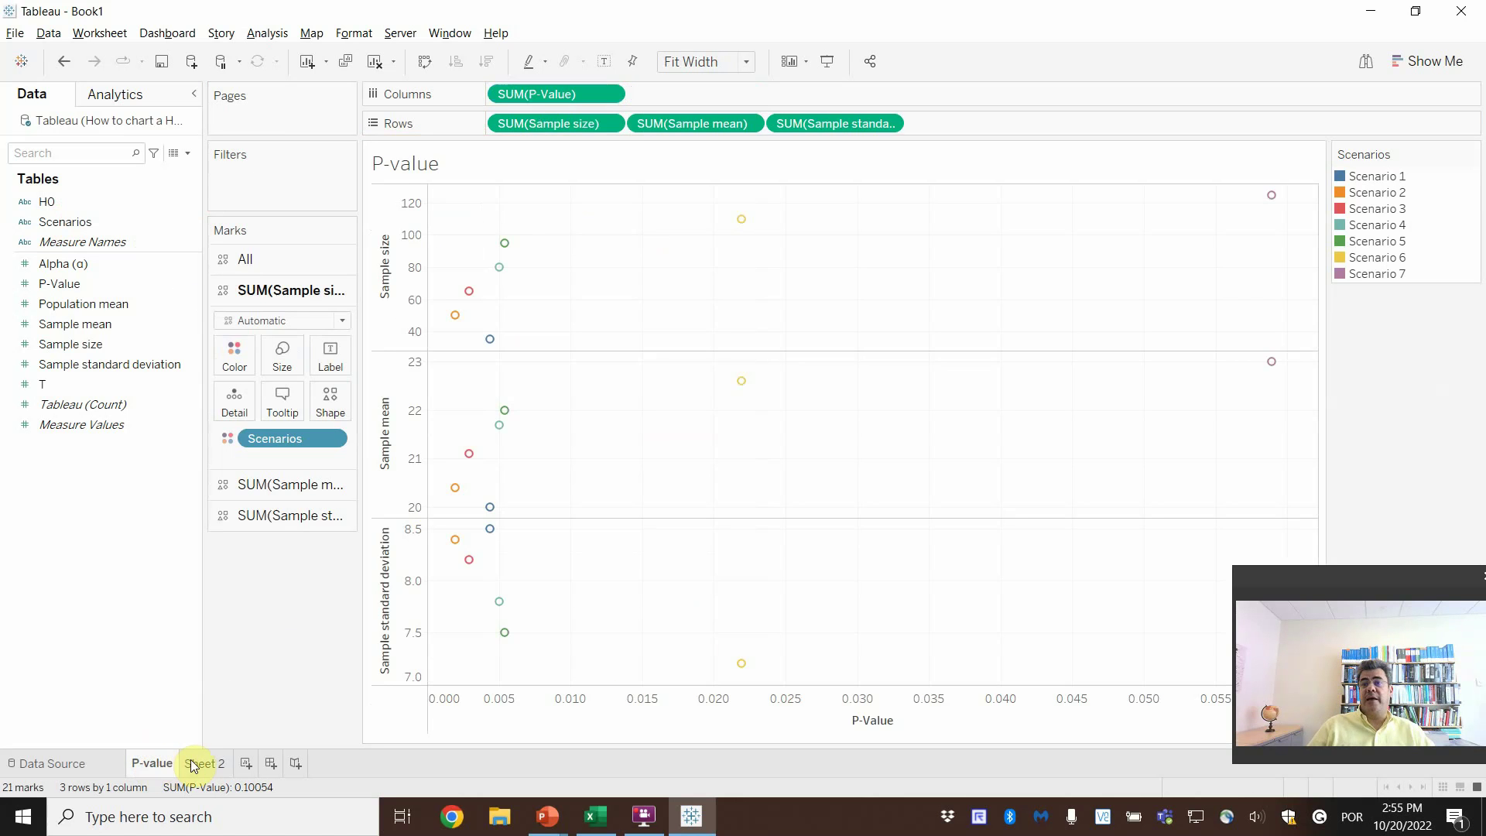
left_click(200, 765)
left_click(155, 764)
left_click(200, 765)
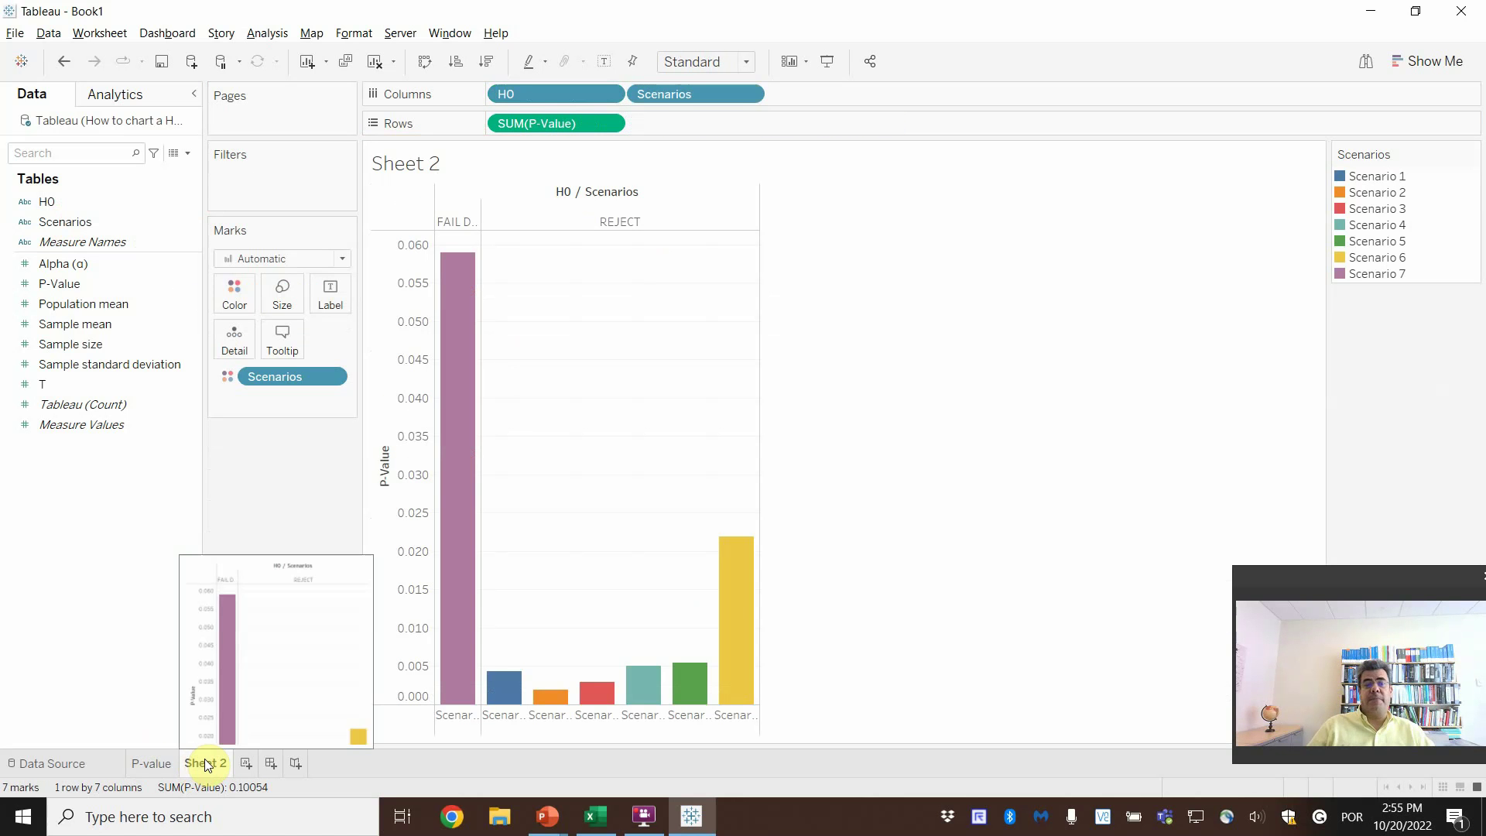
double_click(206, 763)
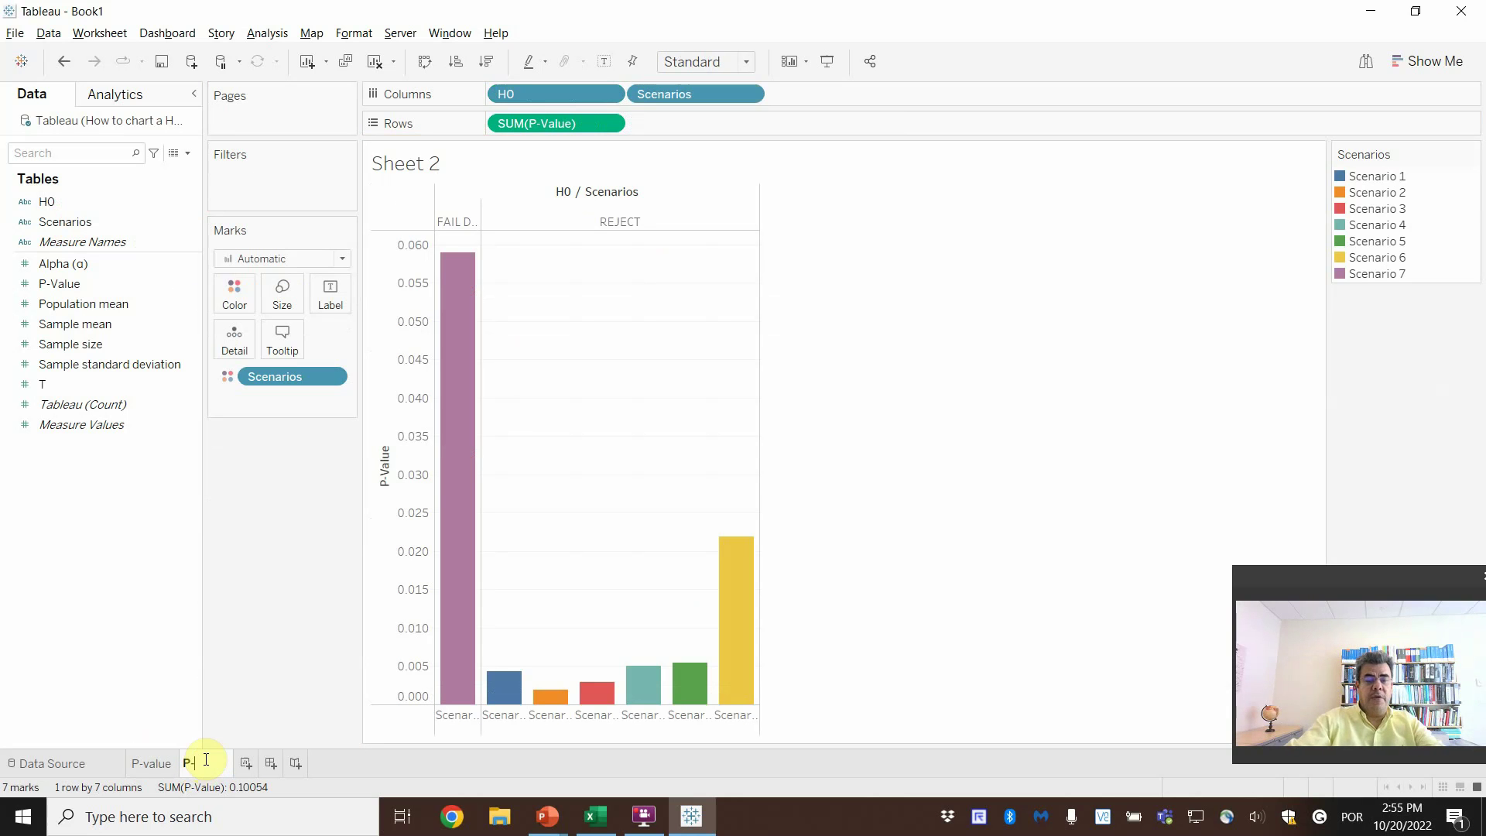
type("P-value (")
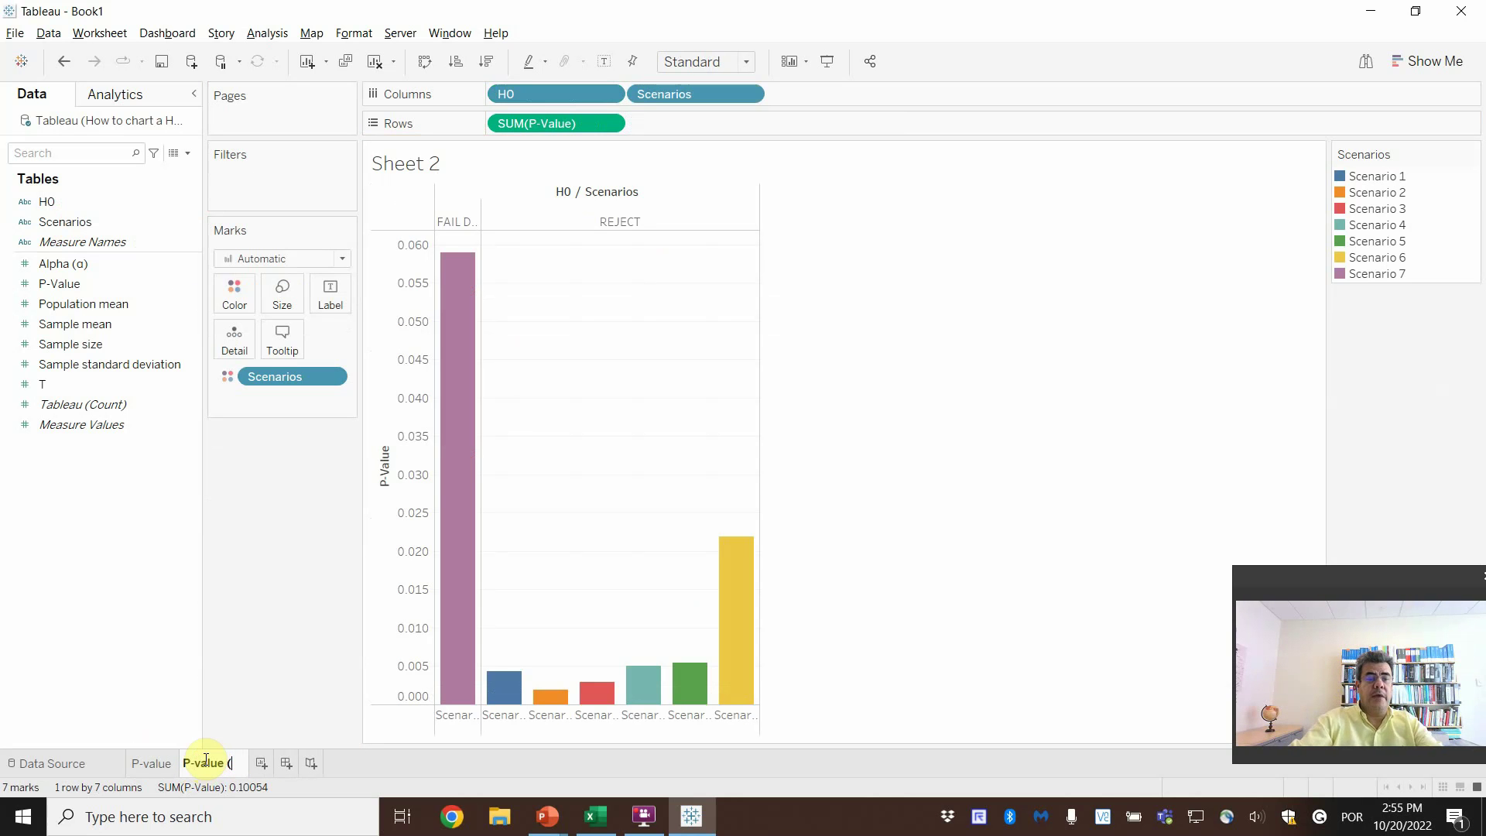
type("scneari")
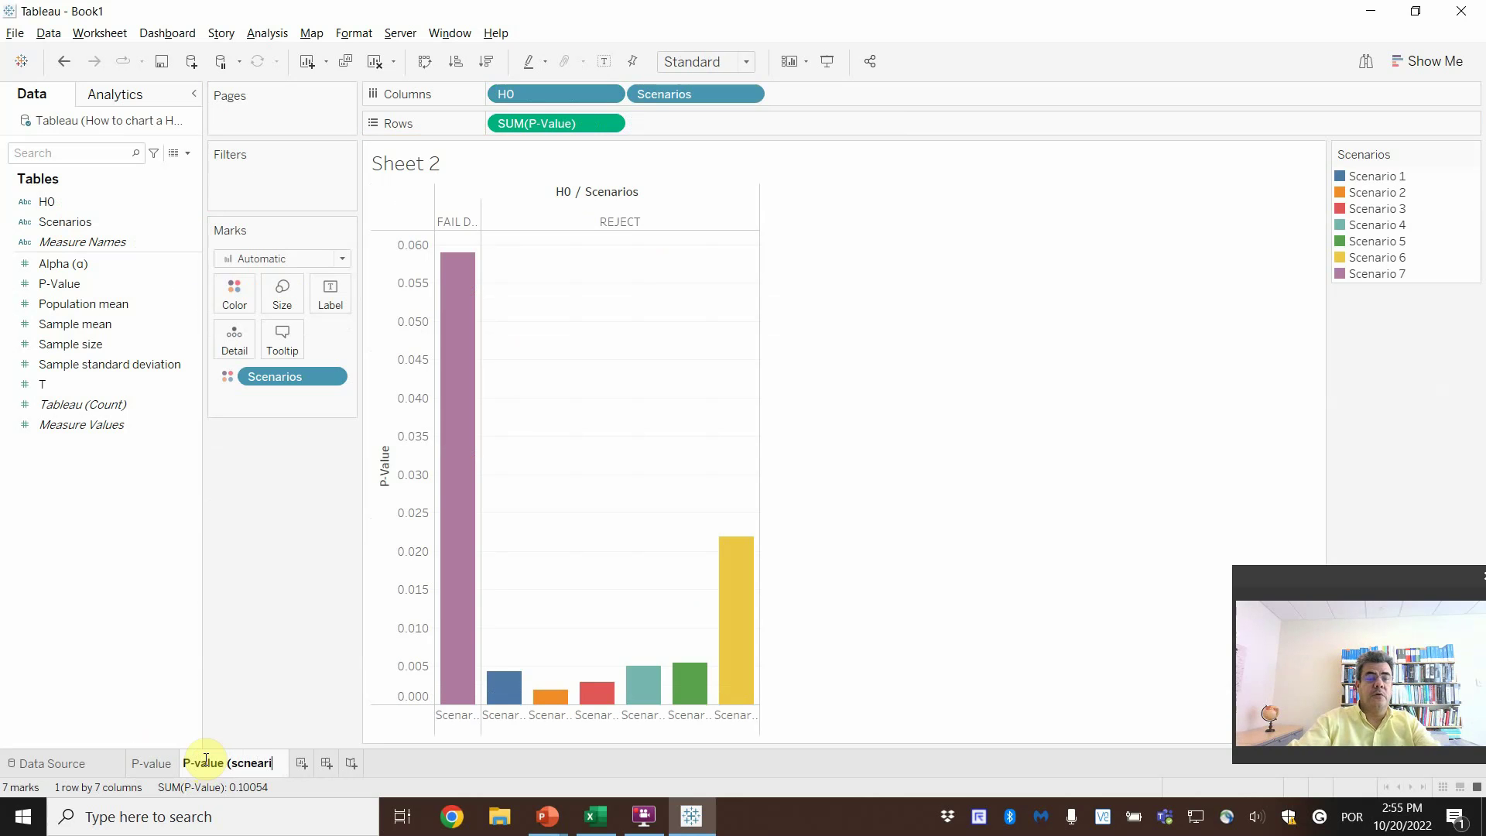
key("BackSpace")
key("BackSpace")
key("BackSpace")
key("BackSpace")
key("BackSpace")
type("enarios)")
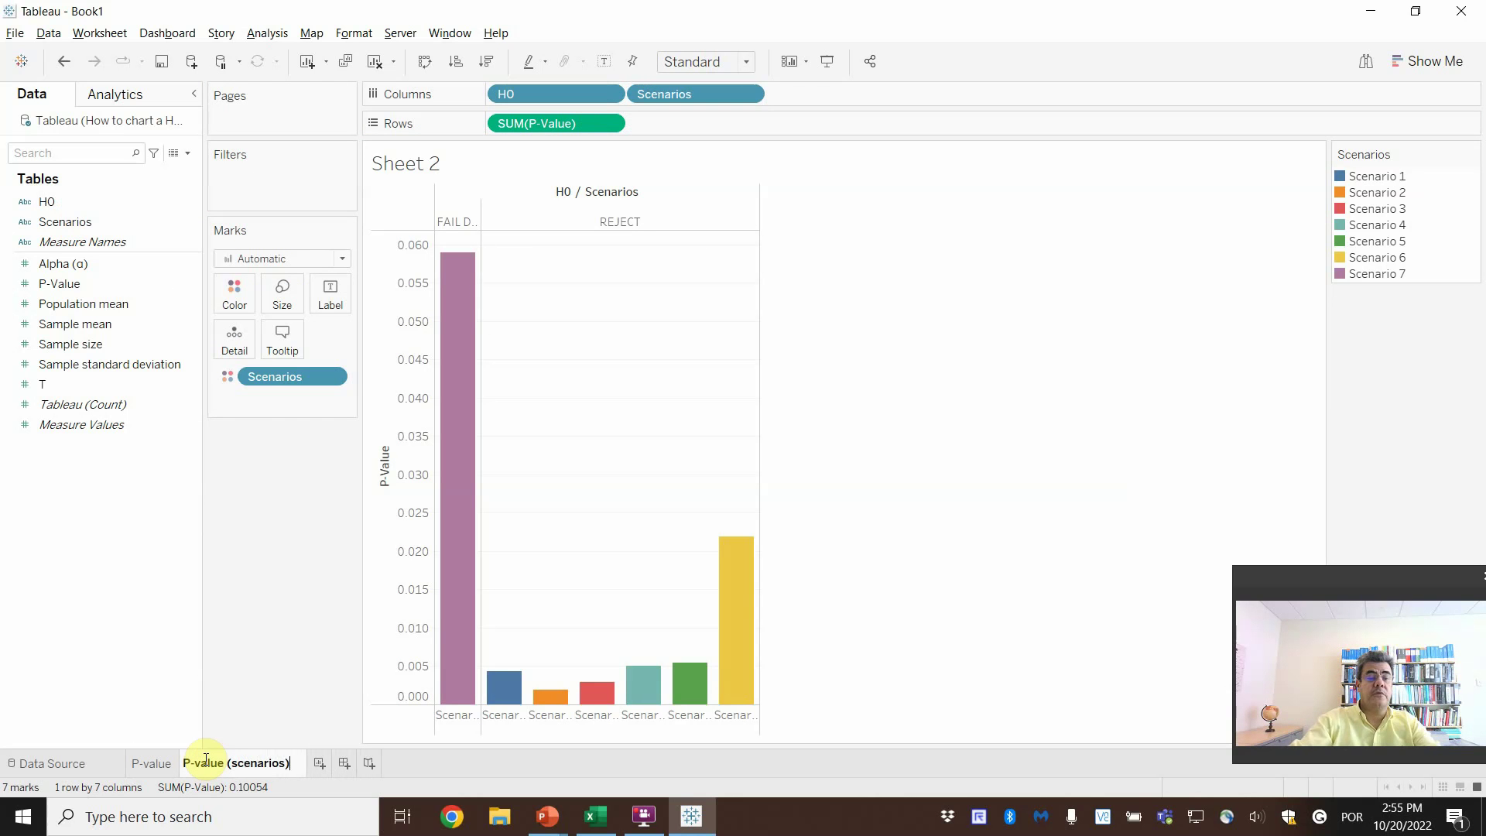
key("Return")
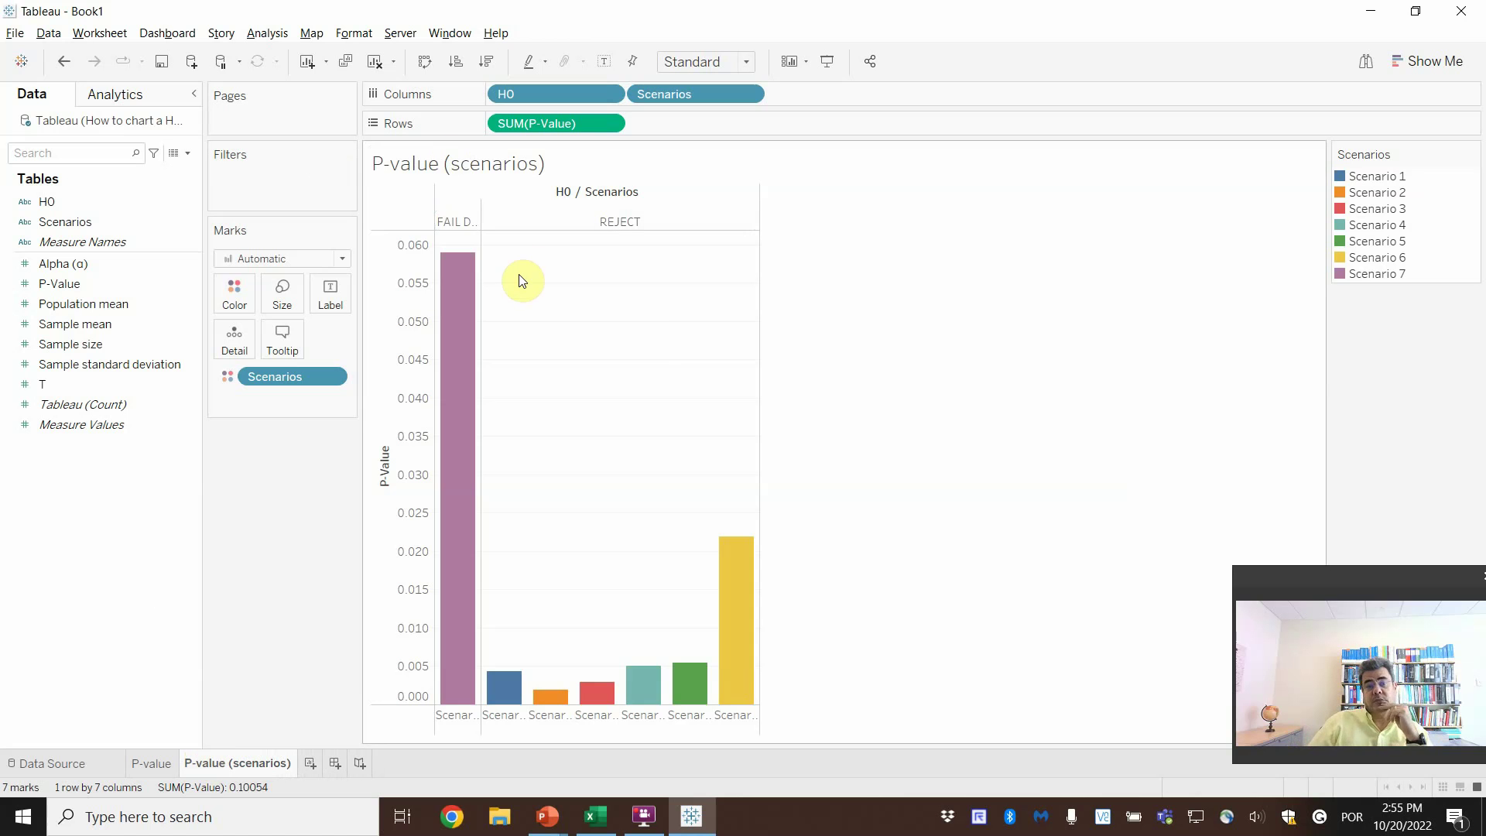
mouse_move(475, 281)
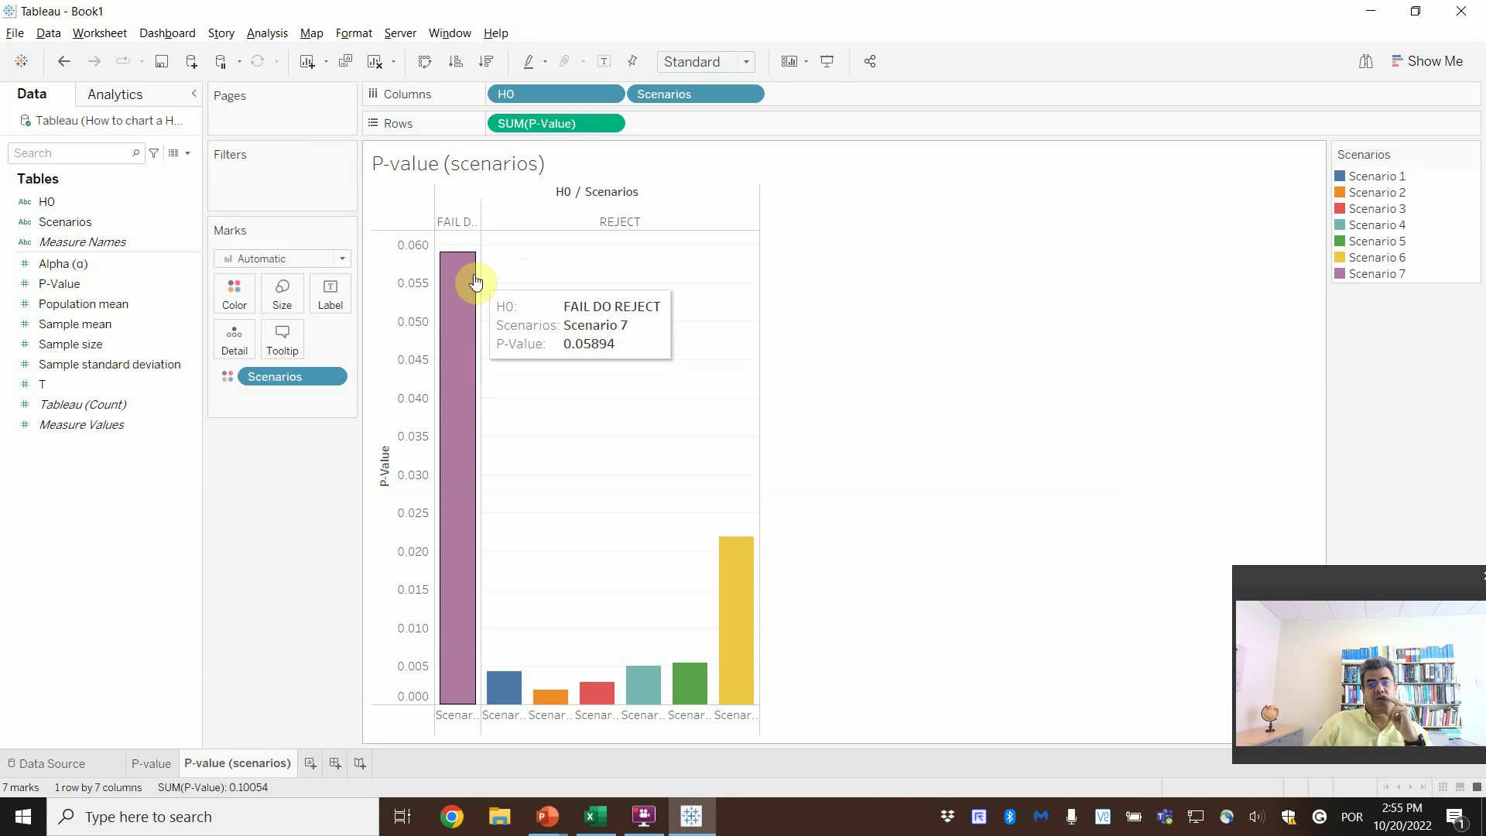
mouse_move(730, 564)
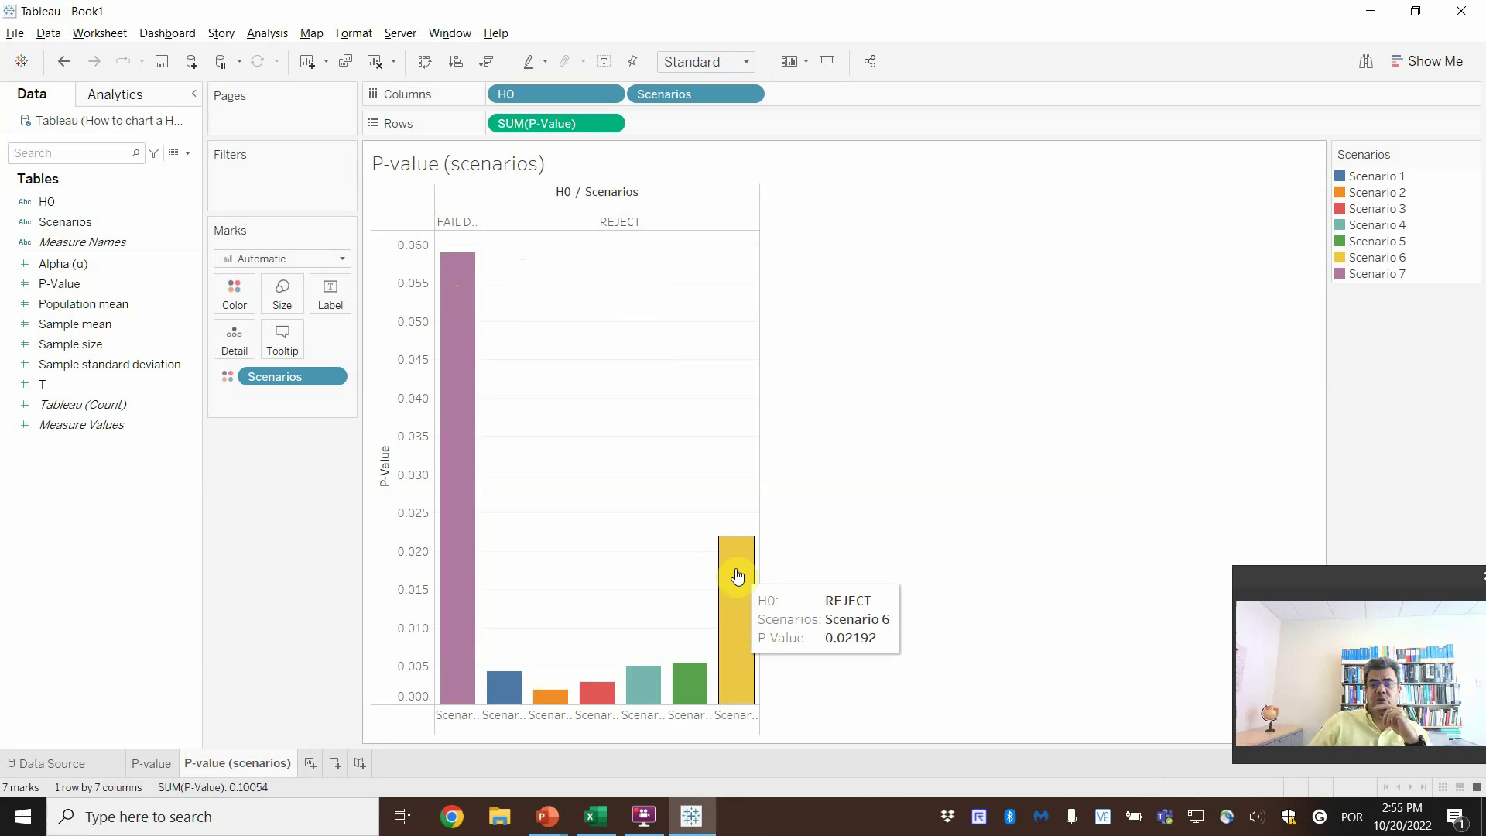
mouse_move(475, 309)
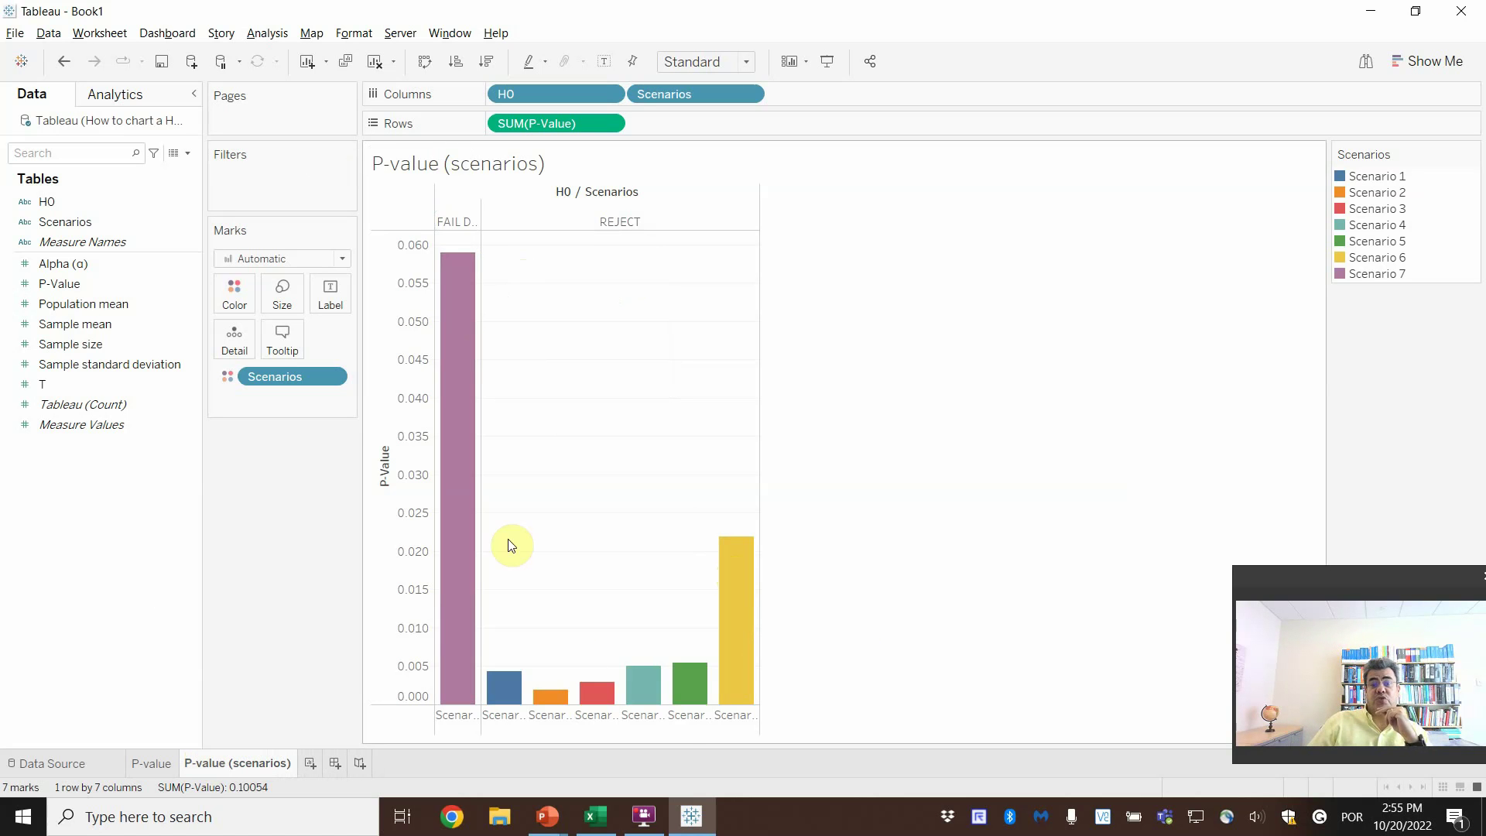
mouse_move(606, 700)
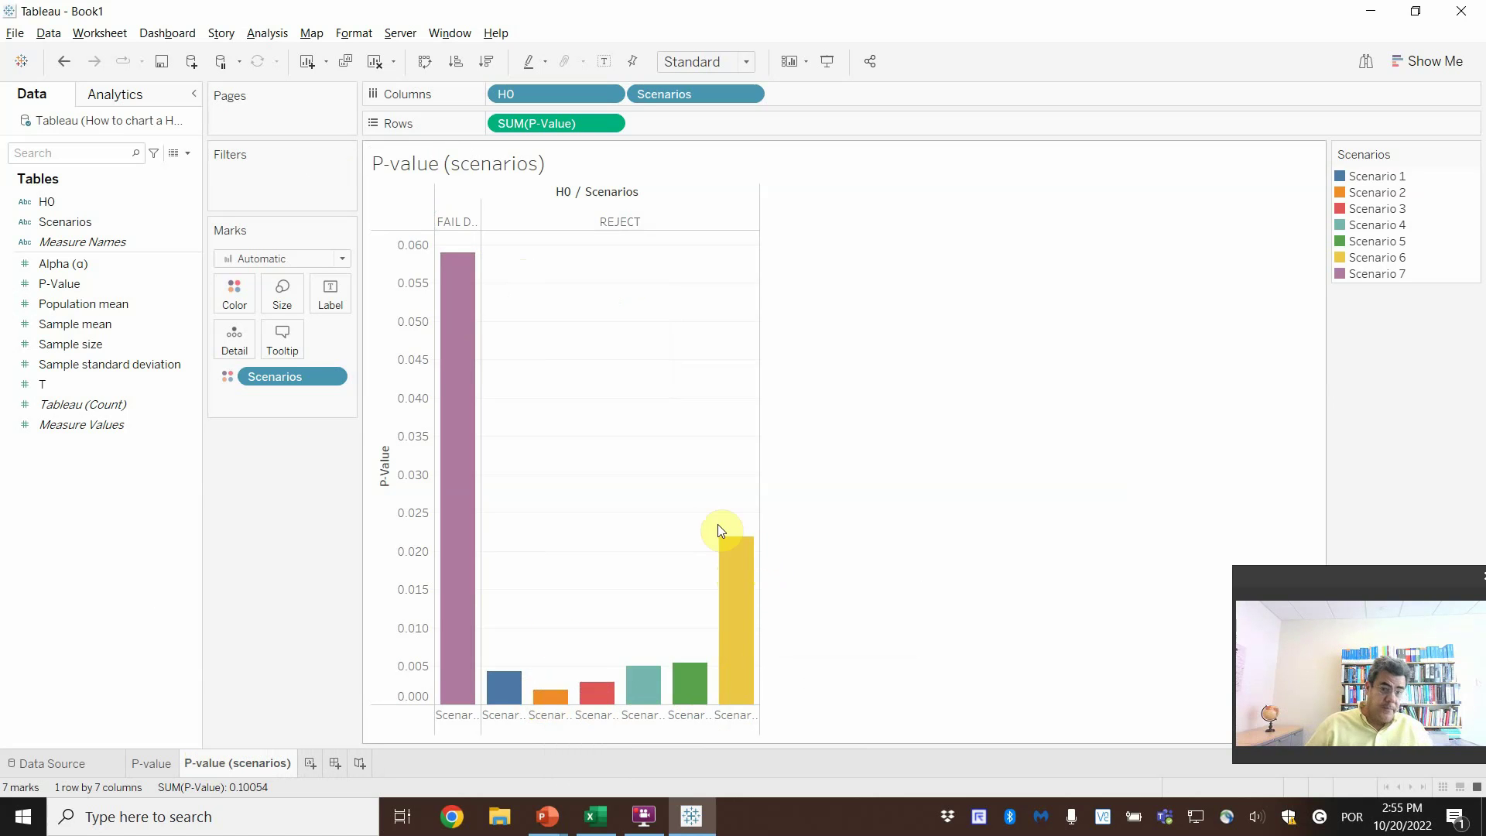
Step: On a new worksheet, plot Sample mean against Sample size, coloured by Scenarios
left_click(311, 763)
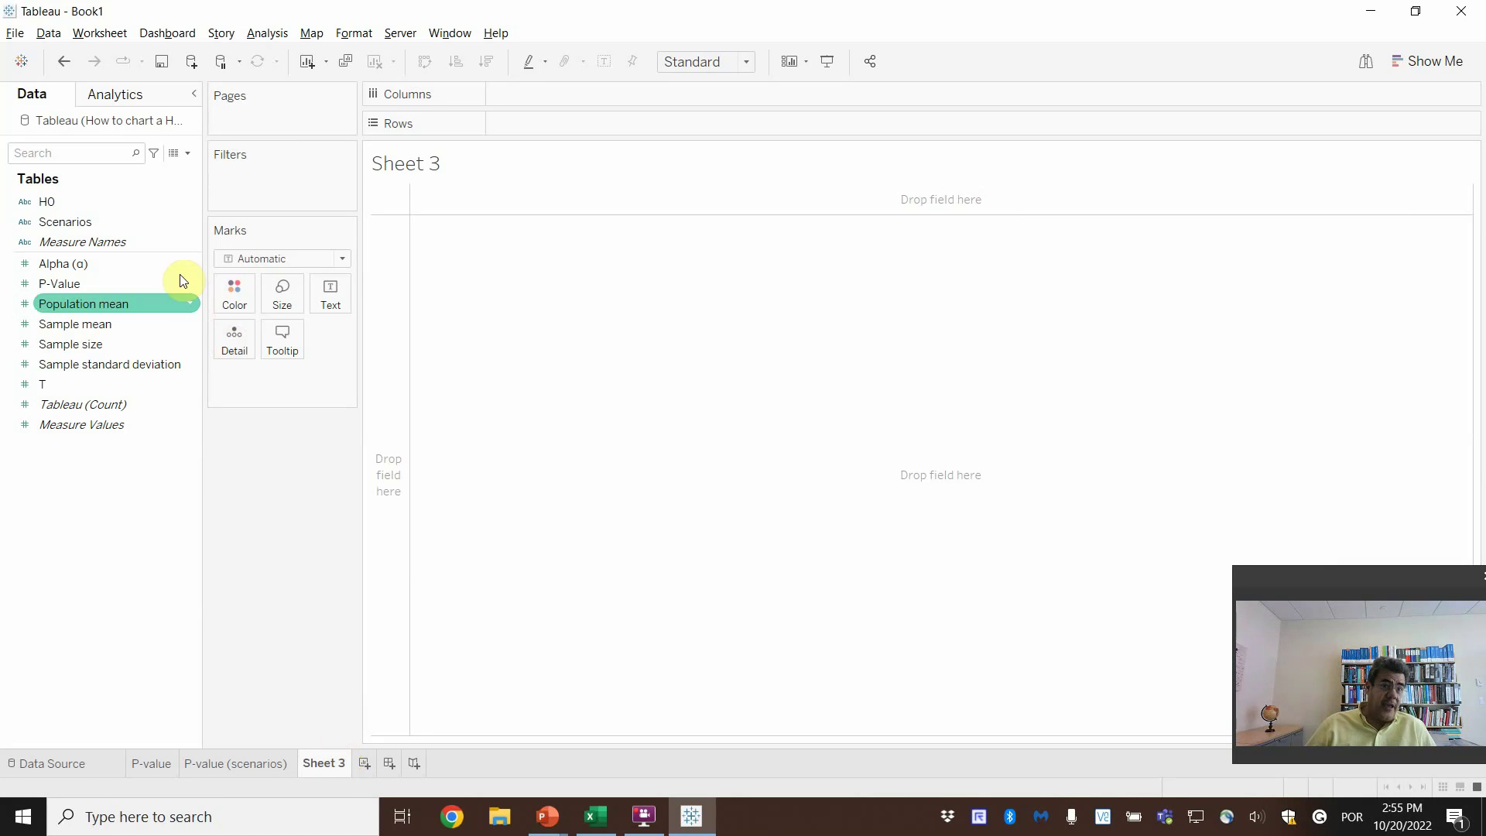
mouse_move(80, 338)
left_mouse_down()
mouse_move(182, 331)
mouse_move(517, 82)
mouse_move(546, 92)
left_mouse_up()
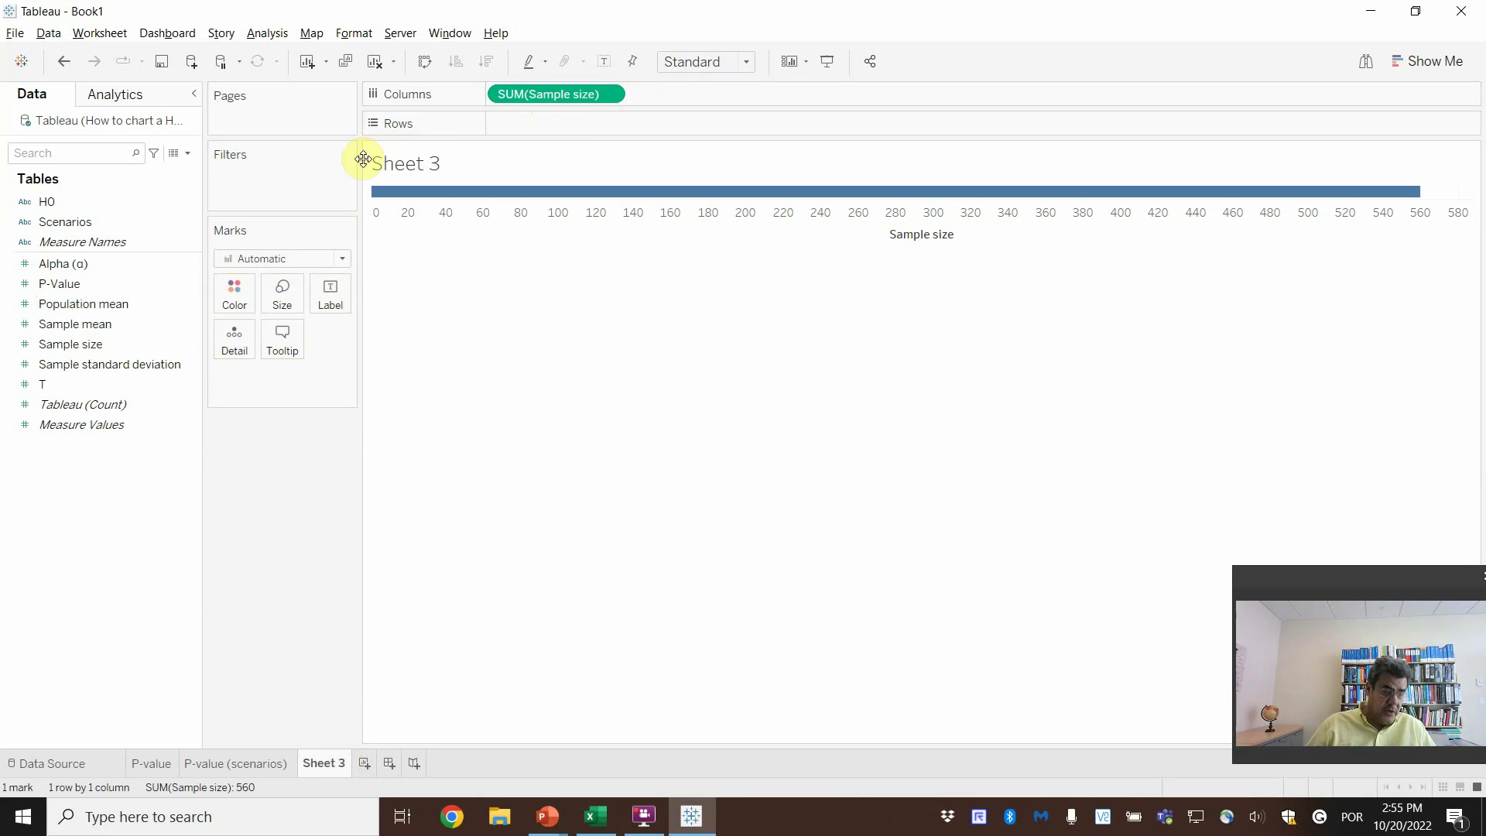
left_click_drag(73, 322, 532, 114)
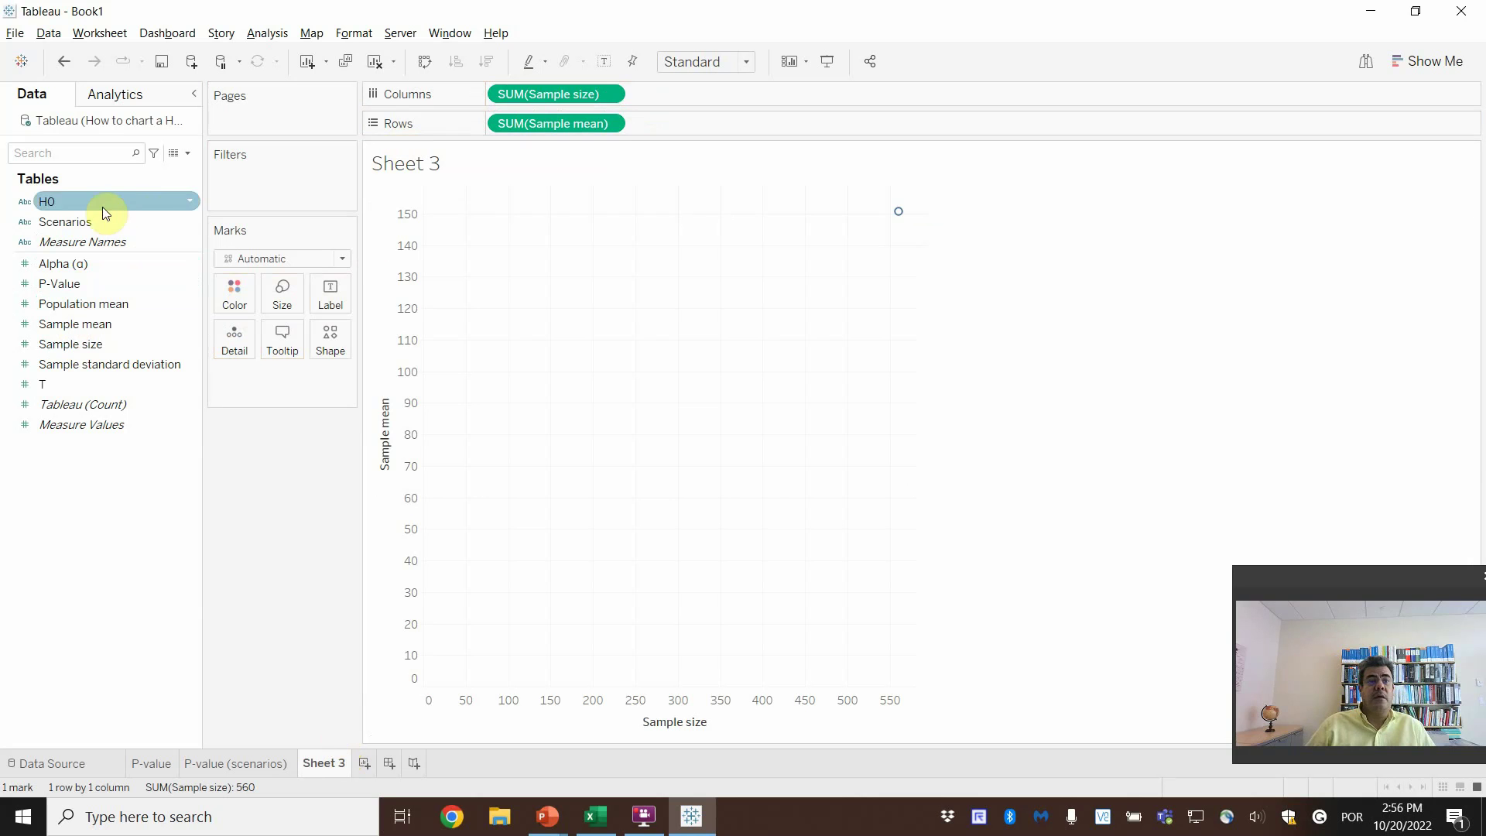
left_click_drag(62, 221, 238, 300)
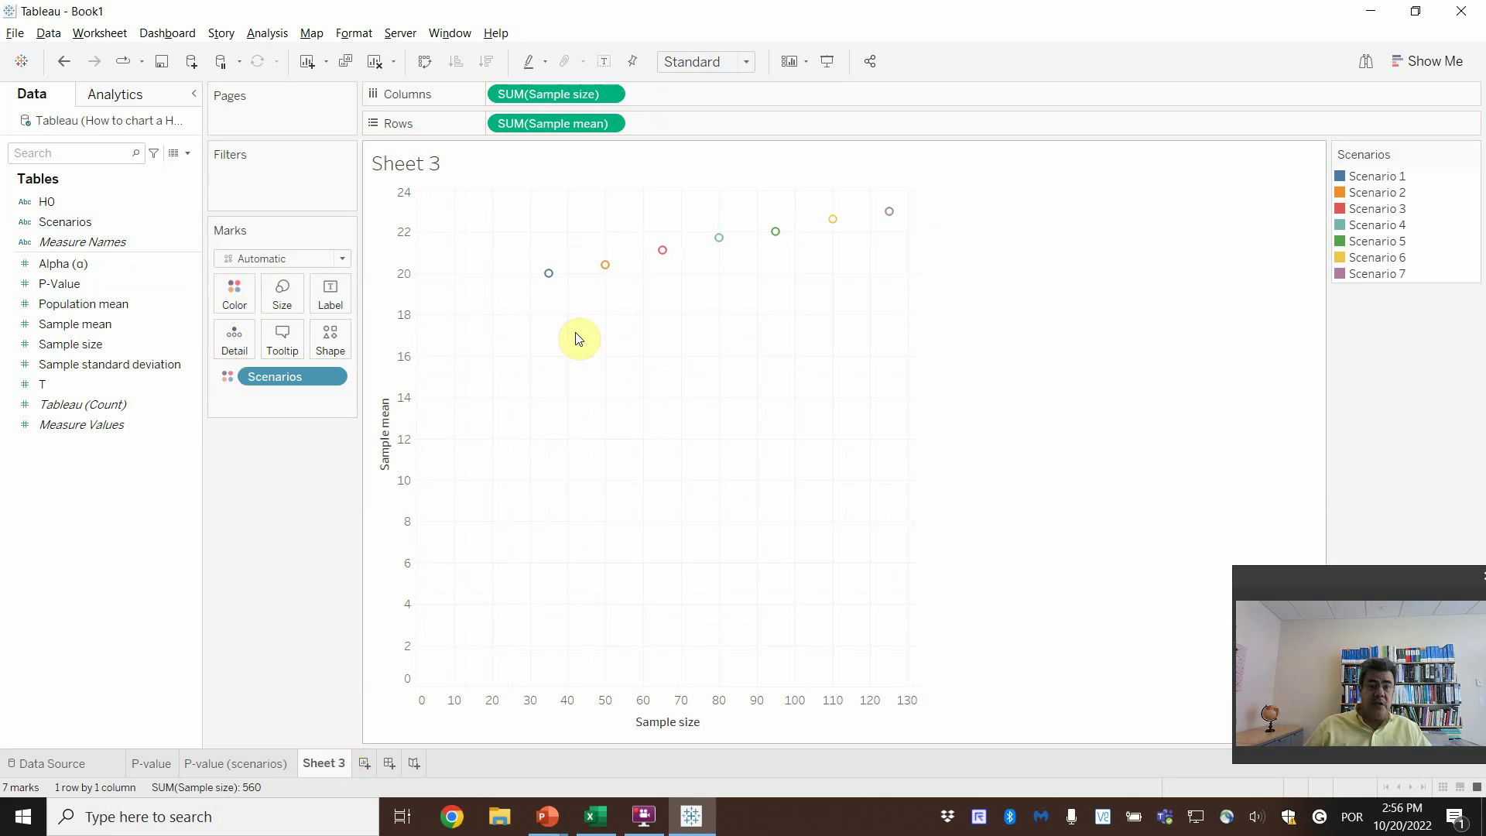
Step: Turn off Include zero on the Sample mean axis so it spans 20 to 23
mouse_move(620, 271)
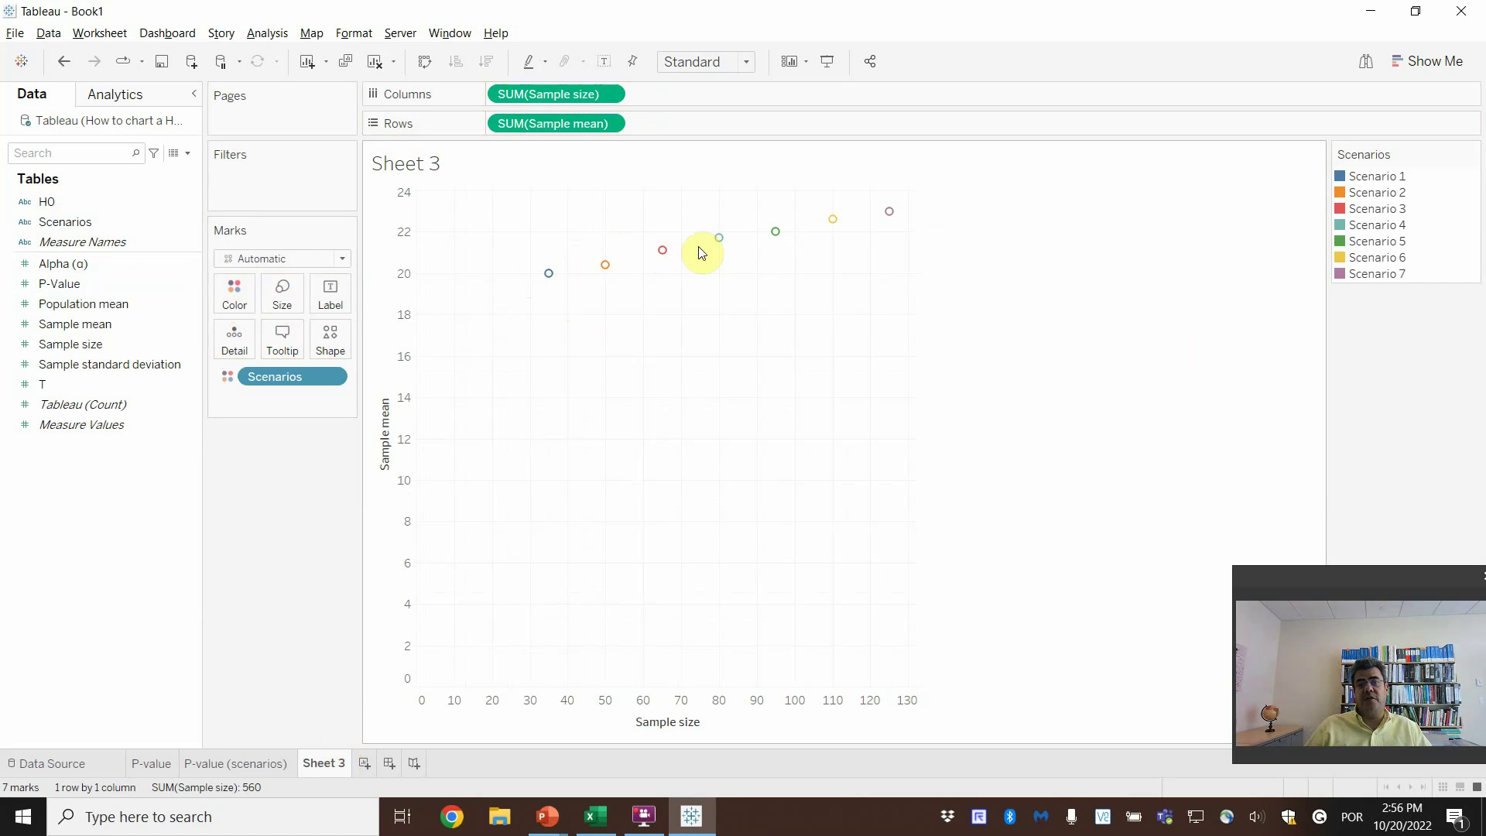
mouse_move(887, 225)
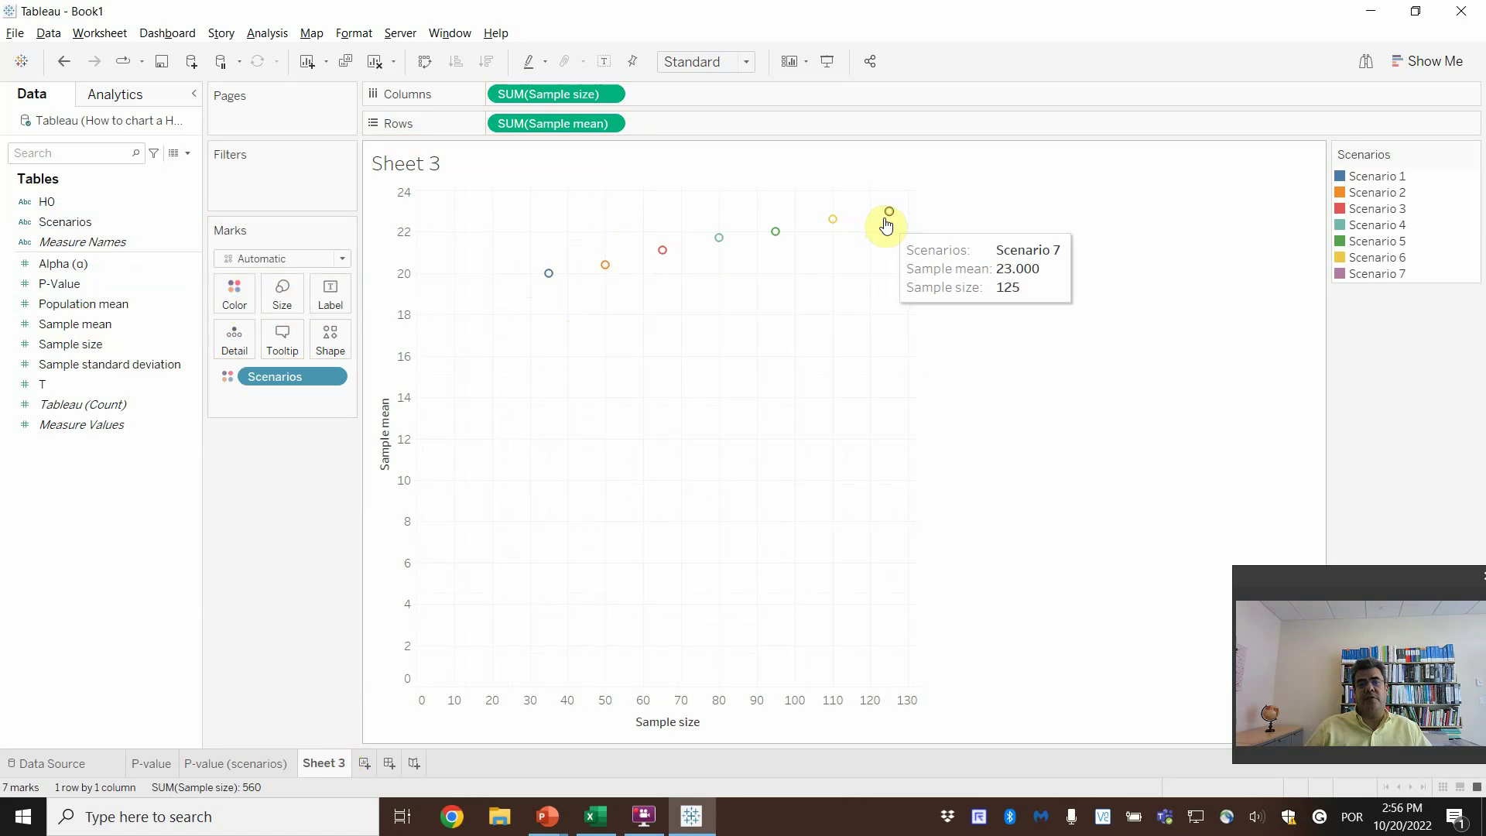
double_click(402, 293)
left_click(852, 196)
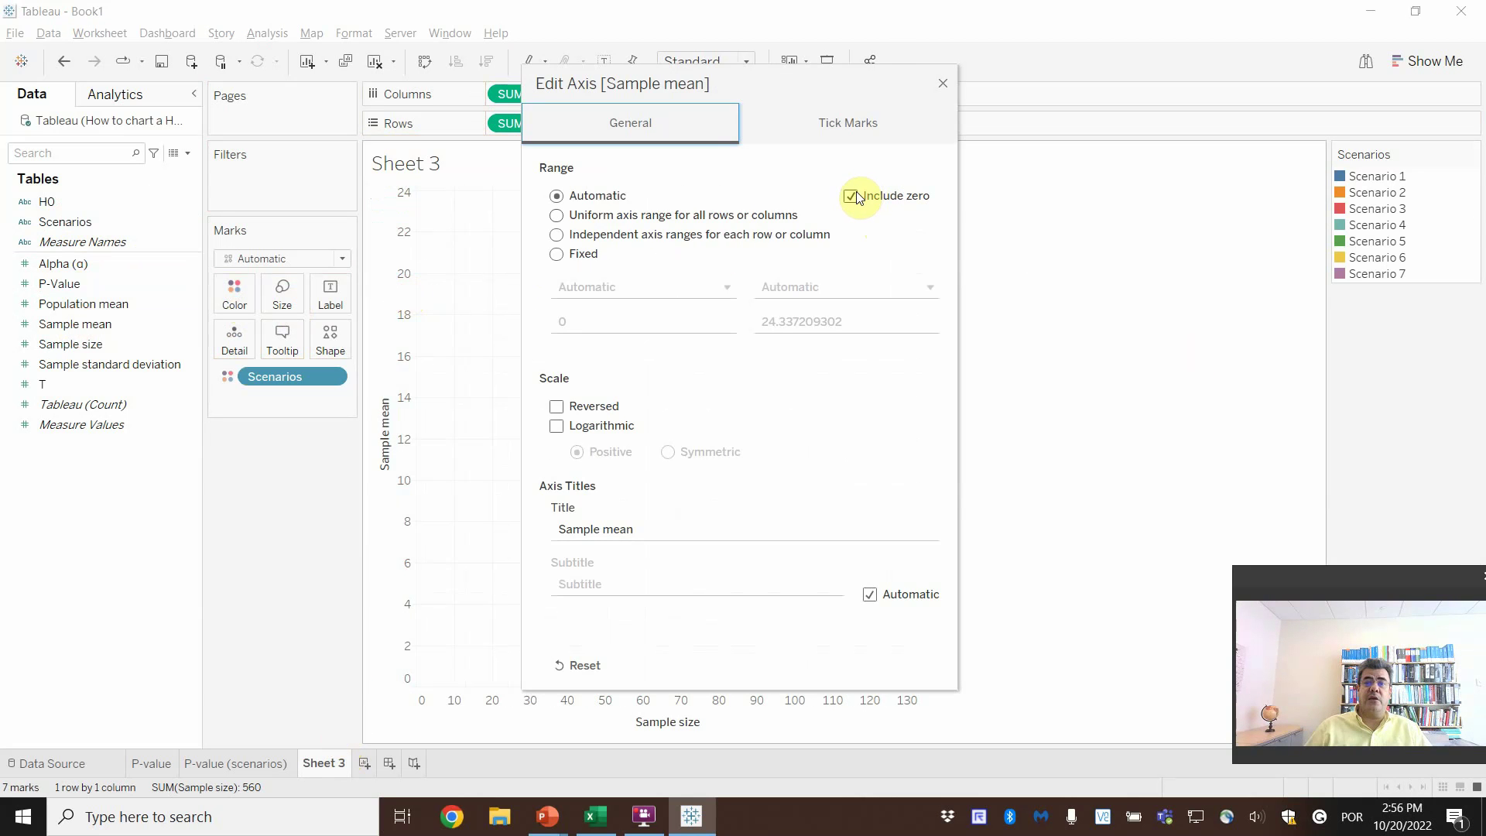
left_click(945, 85)
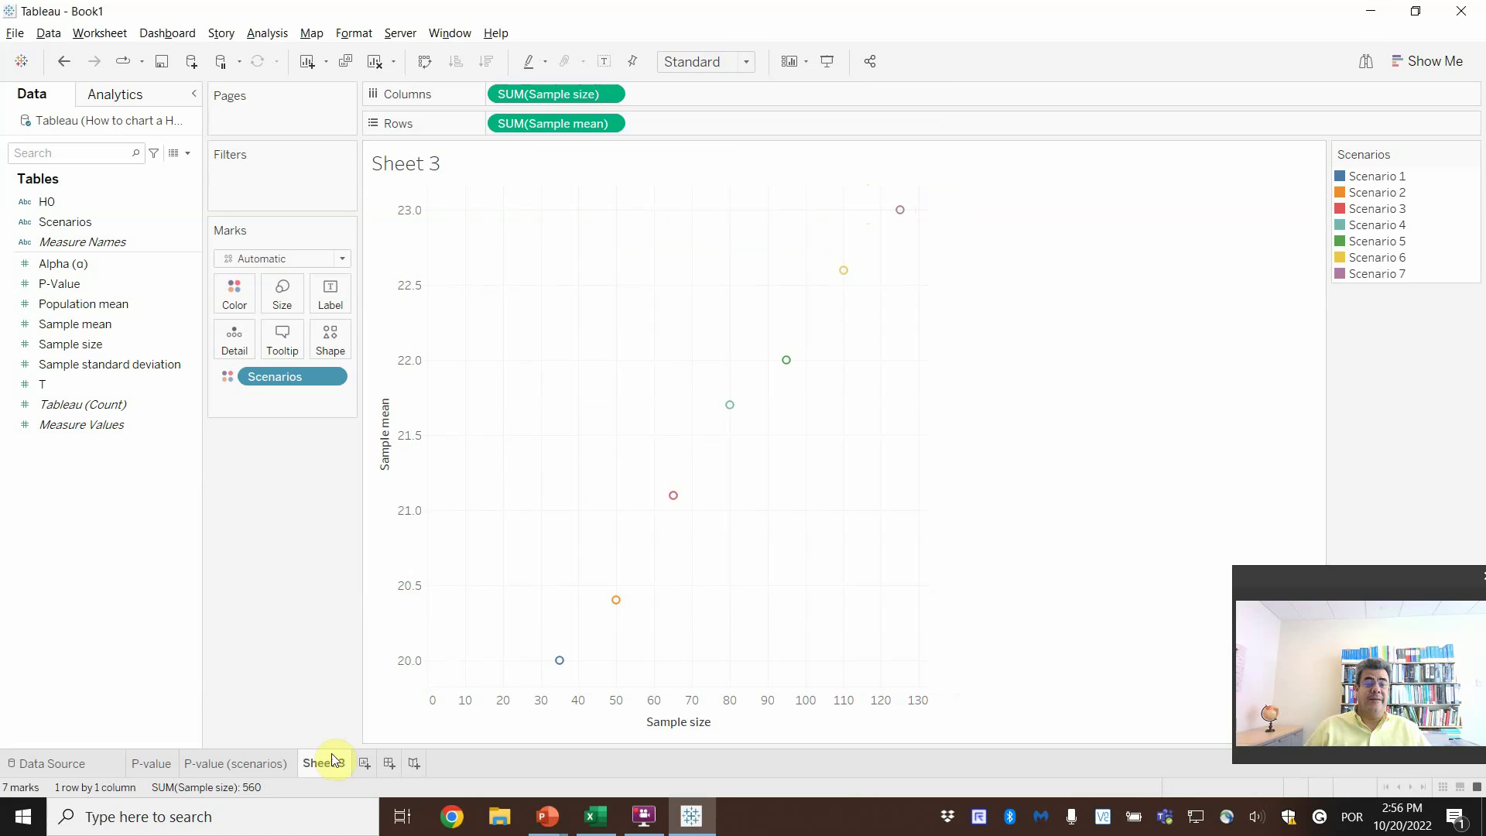
Step: Rename the scatter sheet to 'Mean' and duplicate it
type("Mea")
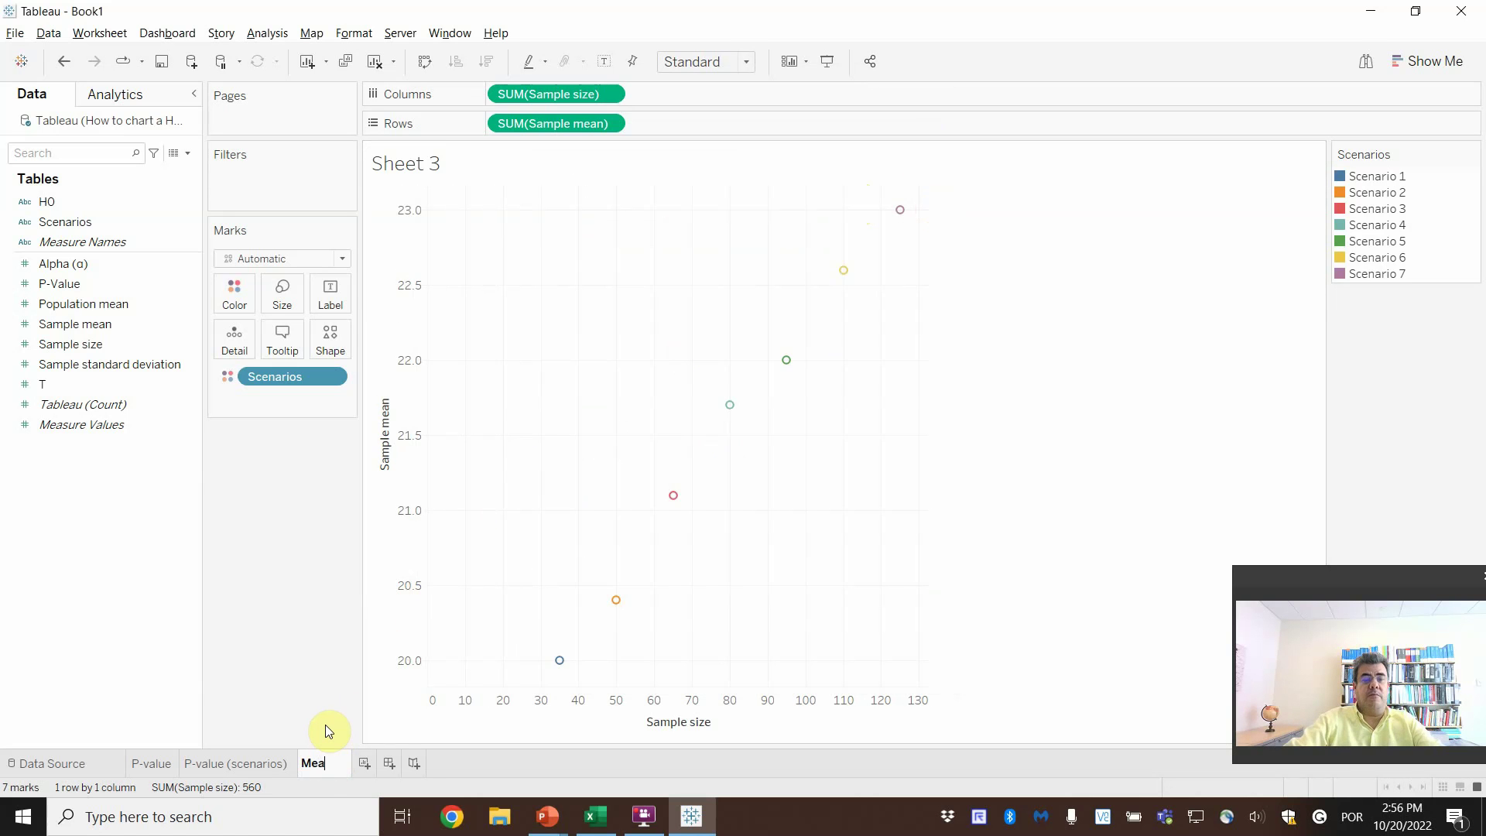
type("n")
key("Return")
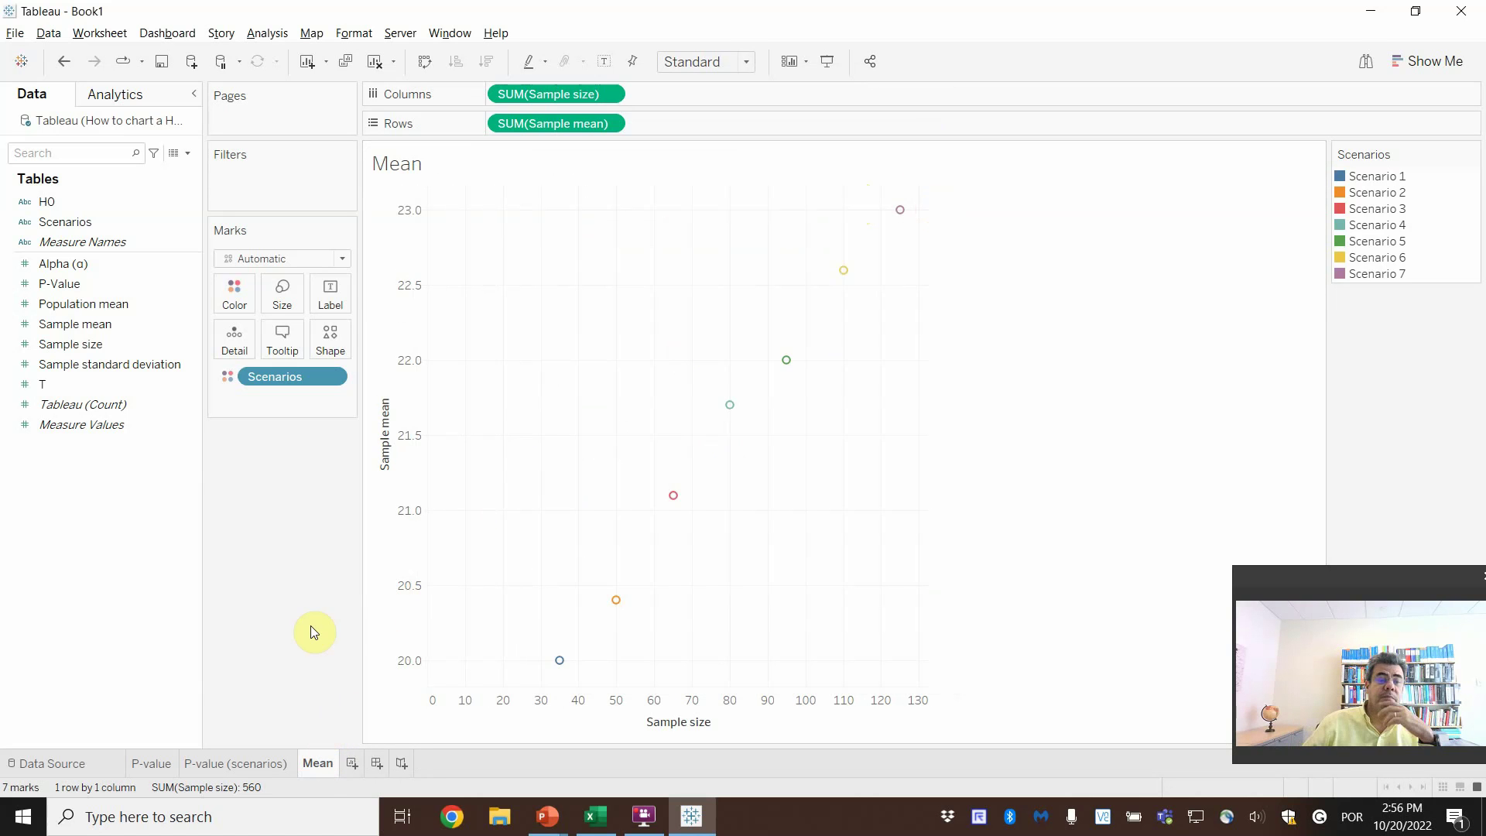
right_click(315, 763)
left_click(372, 604)
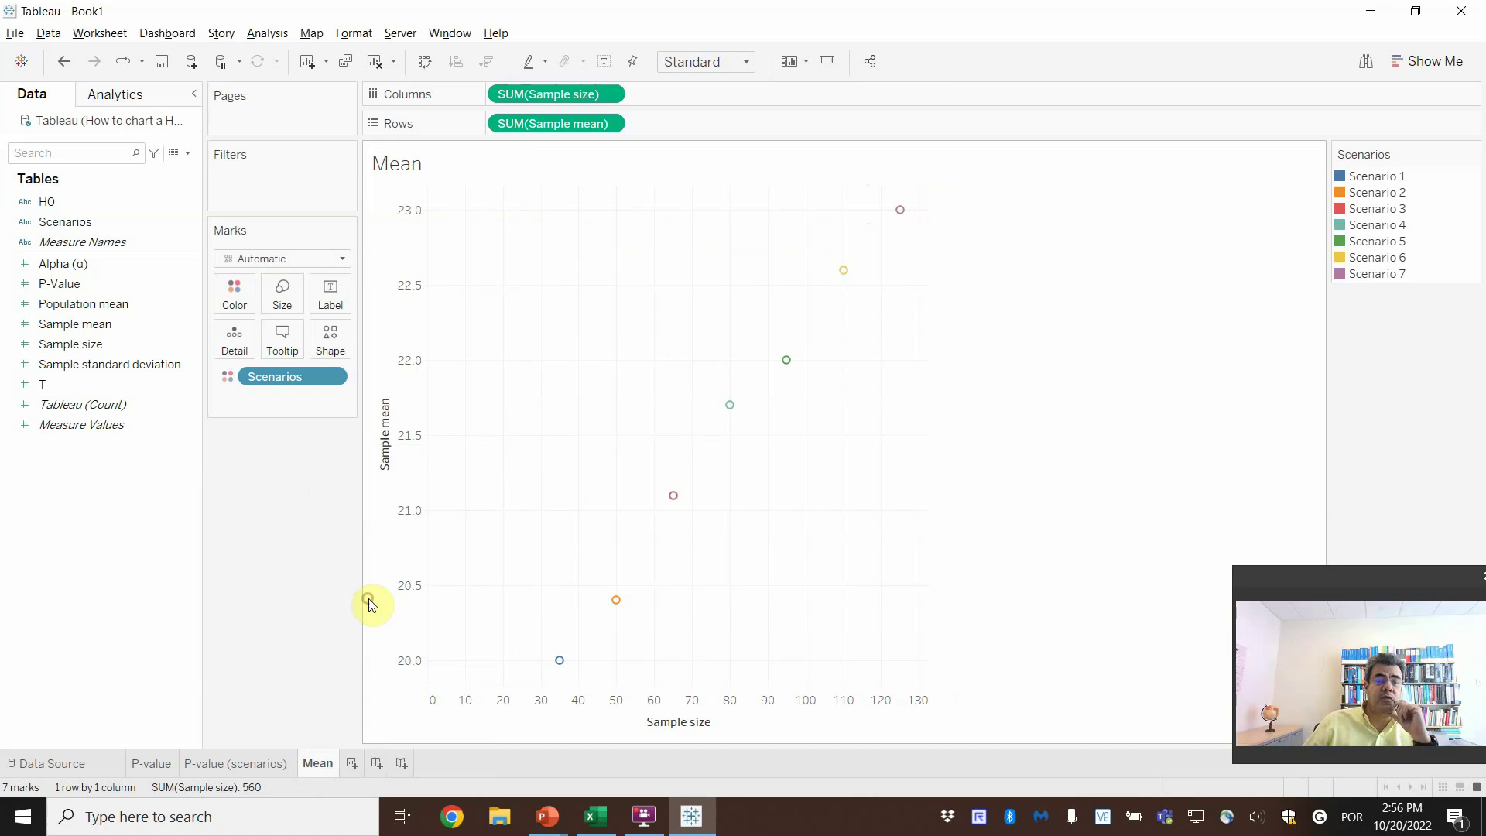
Step: Rename the copy 'Std Deviation' and plot Sample standard deviation instead of Sample mean
double_click(366, 765)
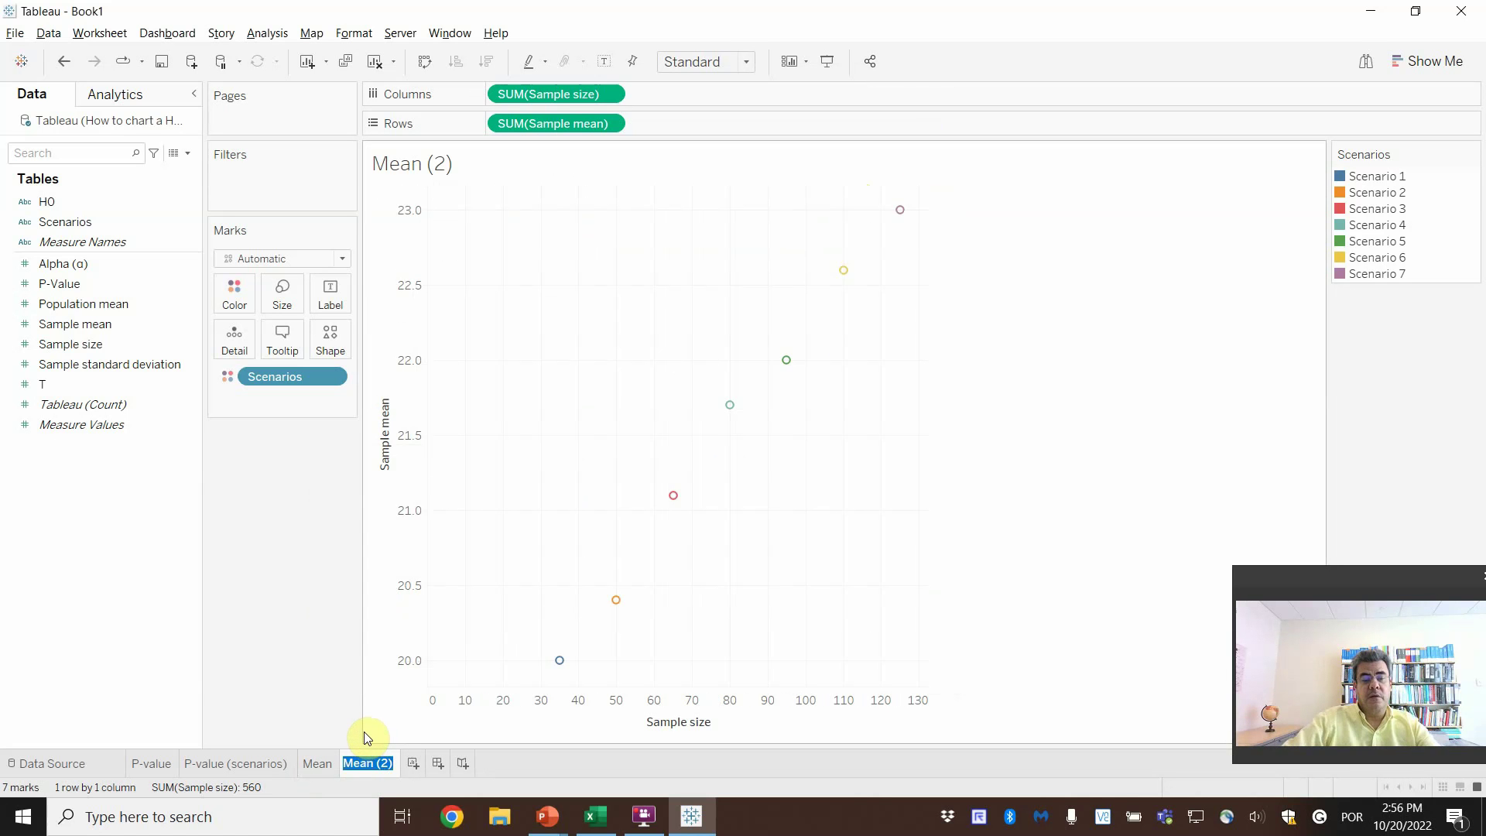
type("Std Deviation")
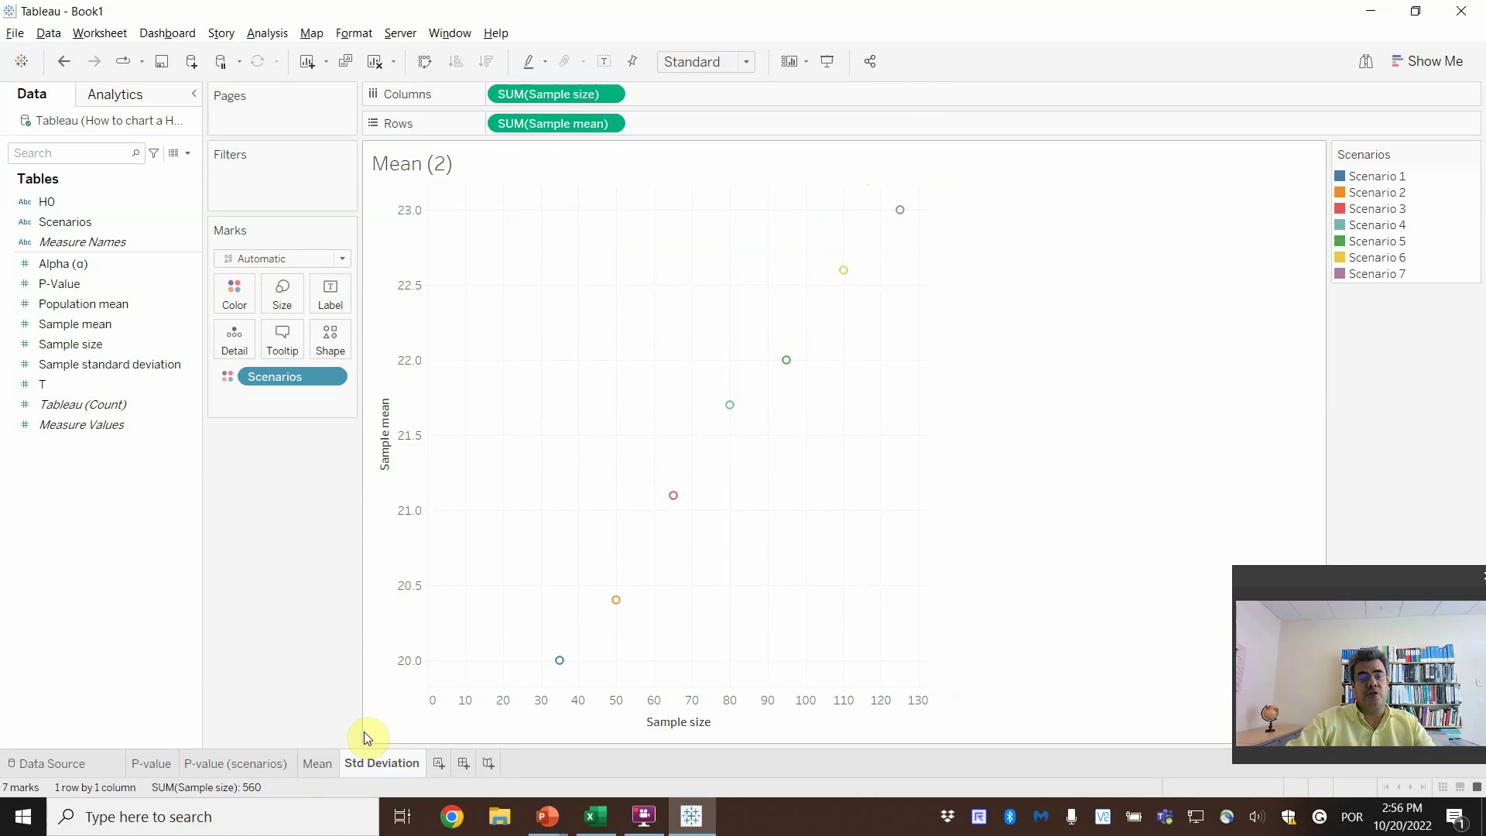
key("Return")
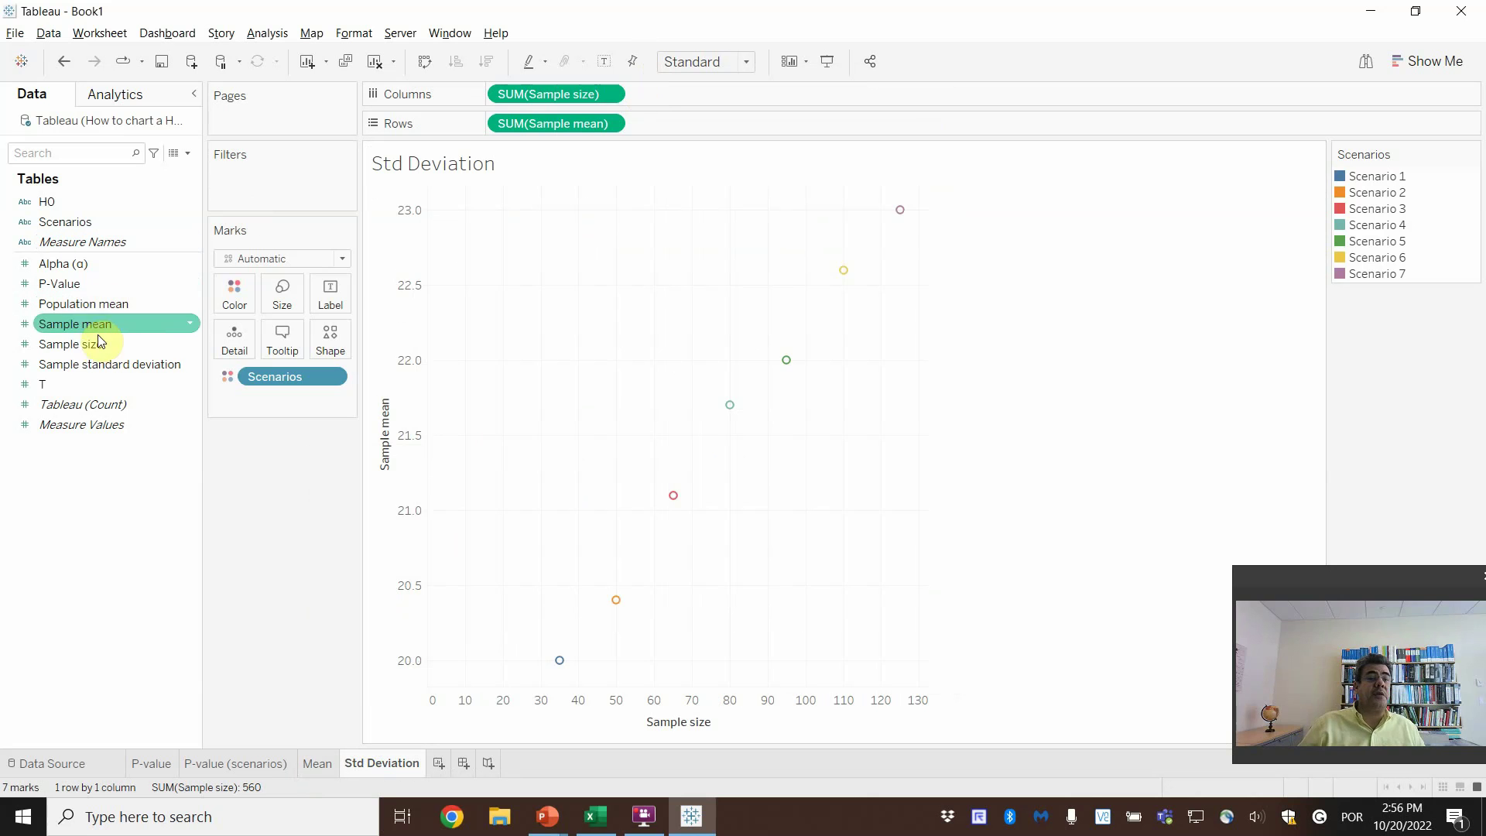
left_click_drag(100, 363, 706, 120)
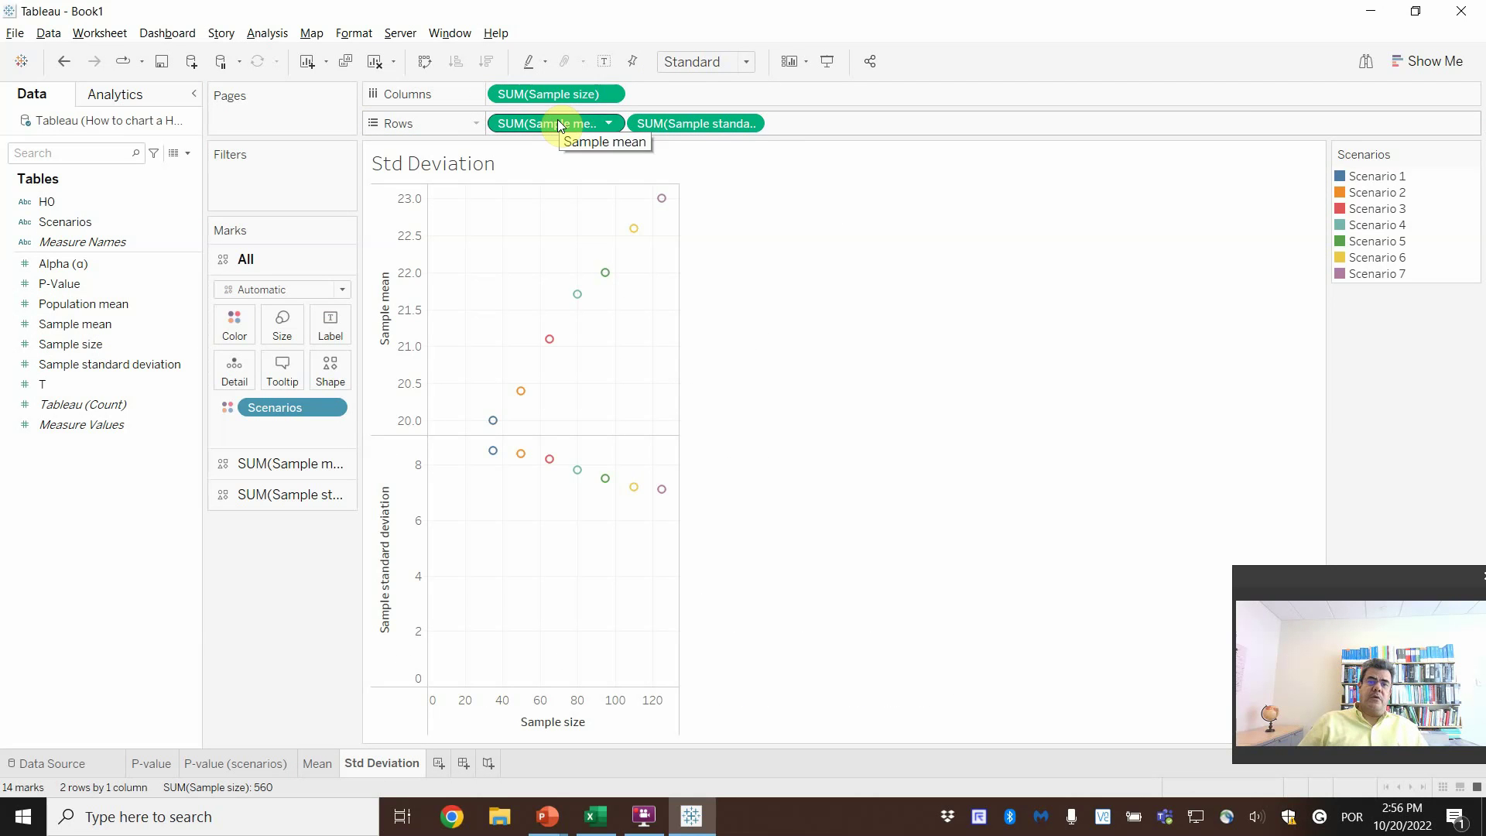
left_click_drag(558, 122, 291, 577)
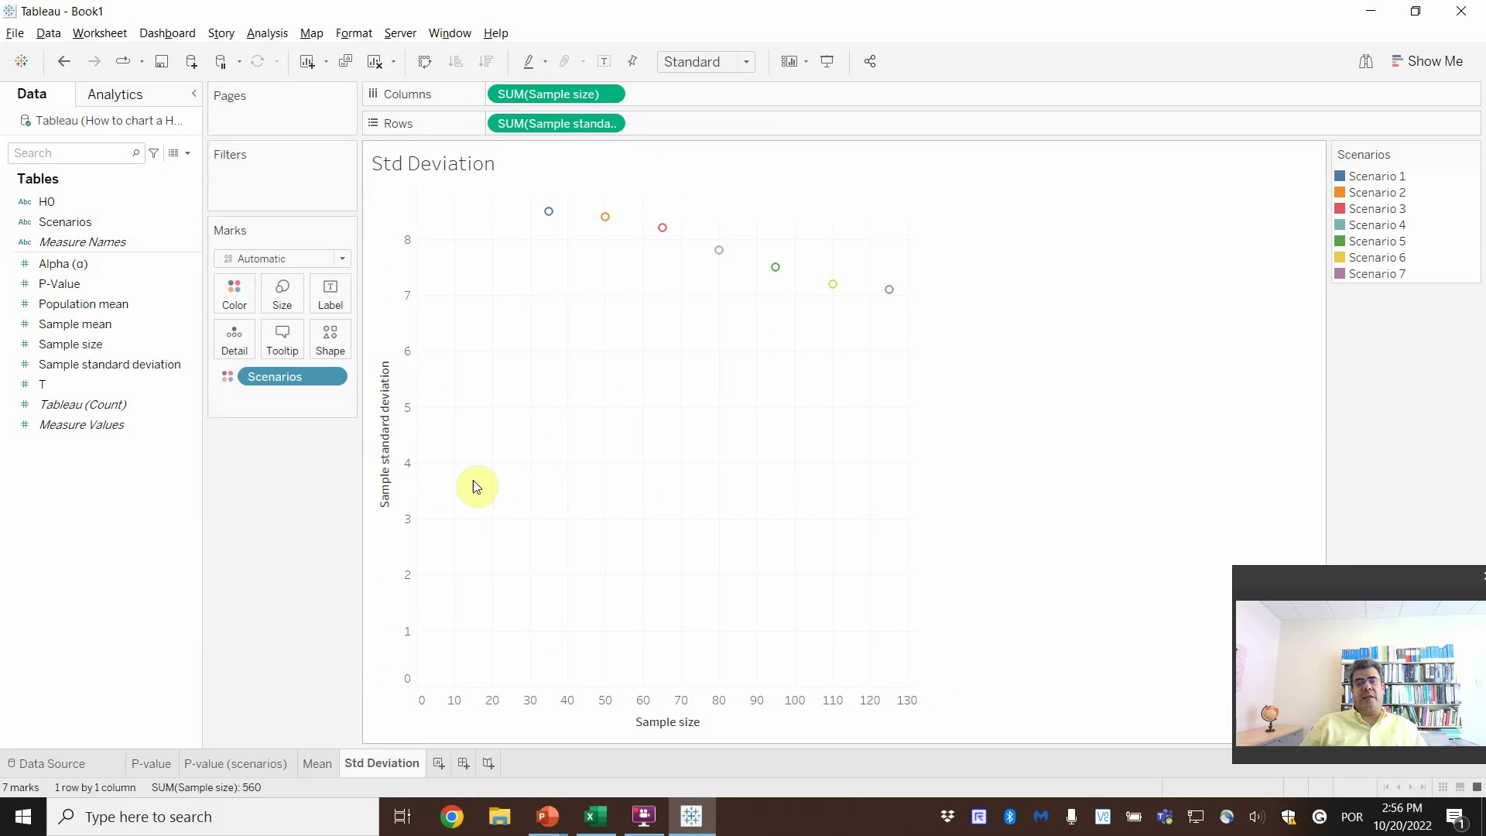
Step: Stop the standard deviation axis starting at zero, compare with Mean, then delete the Std Deviation sheet
double_click(398, 498)
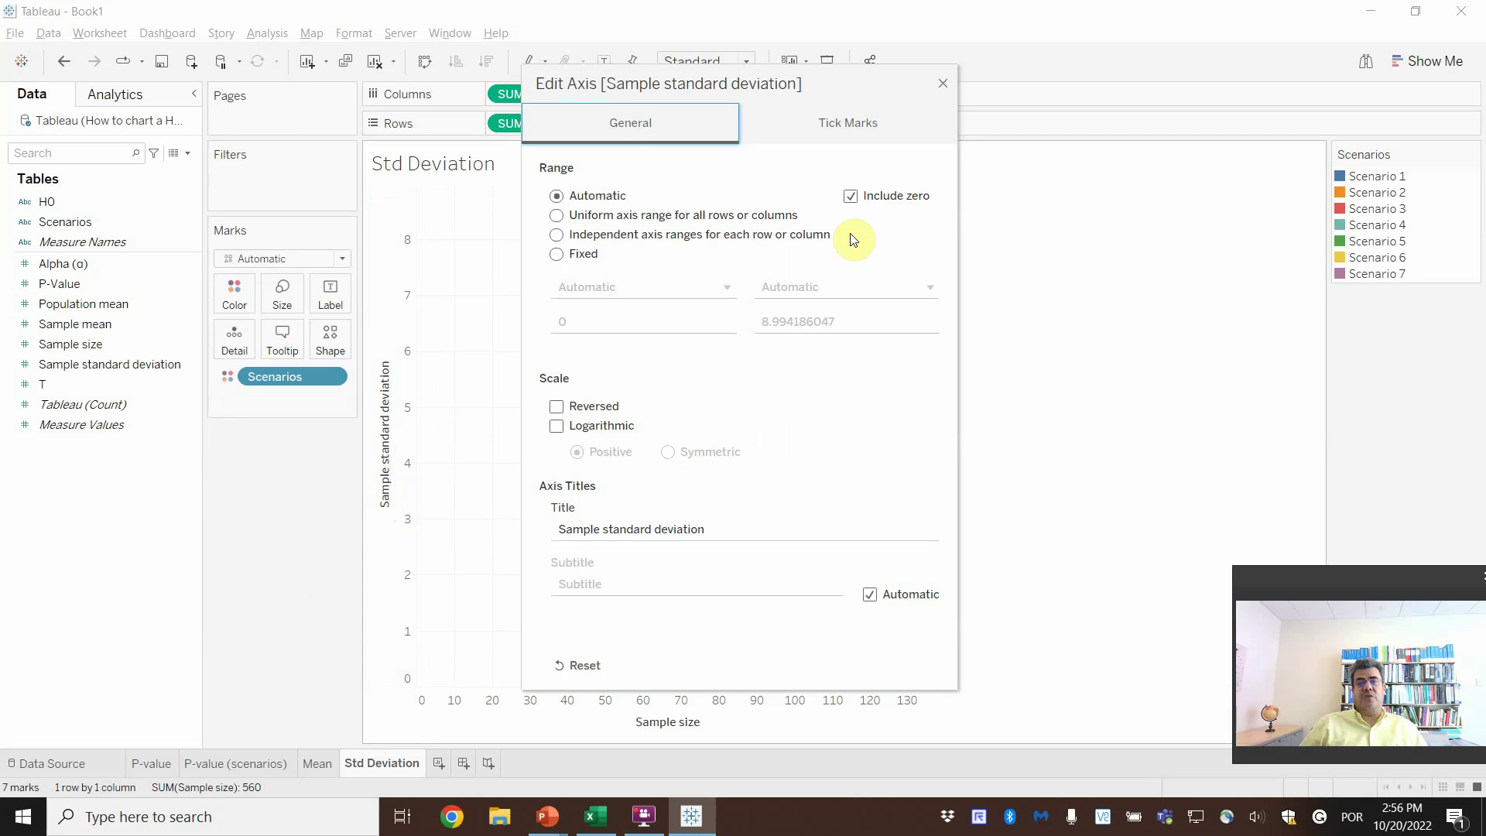
left_click(851, 196)
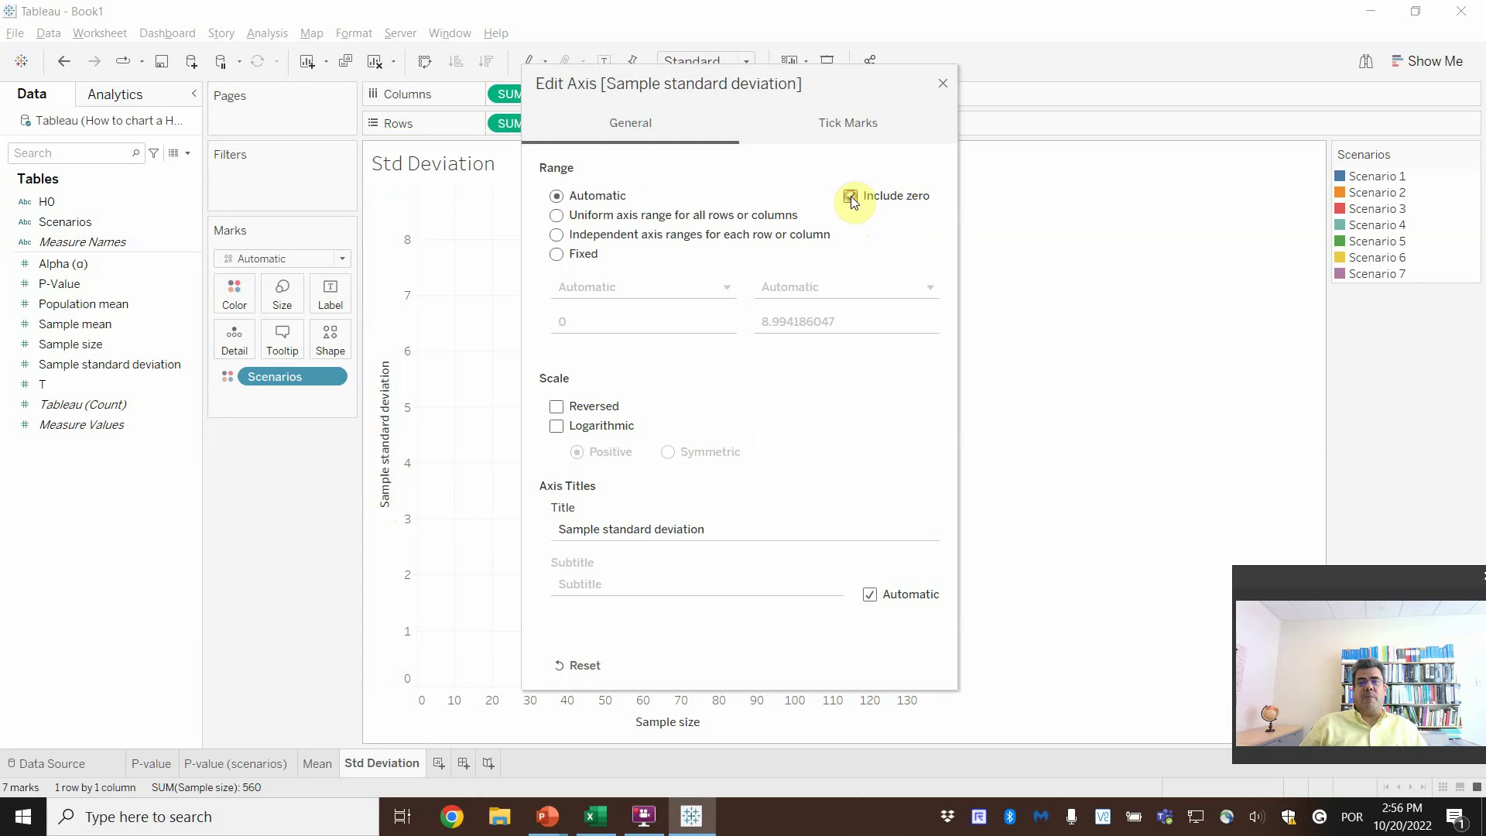
left_click(945, 82)
left_click(319, 766)
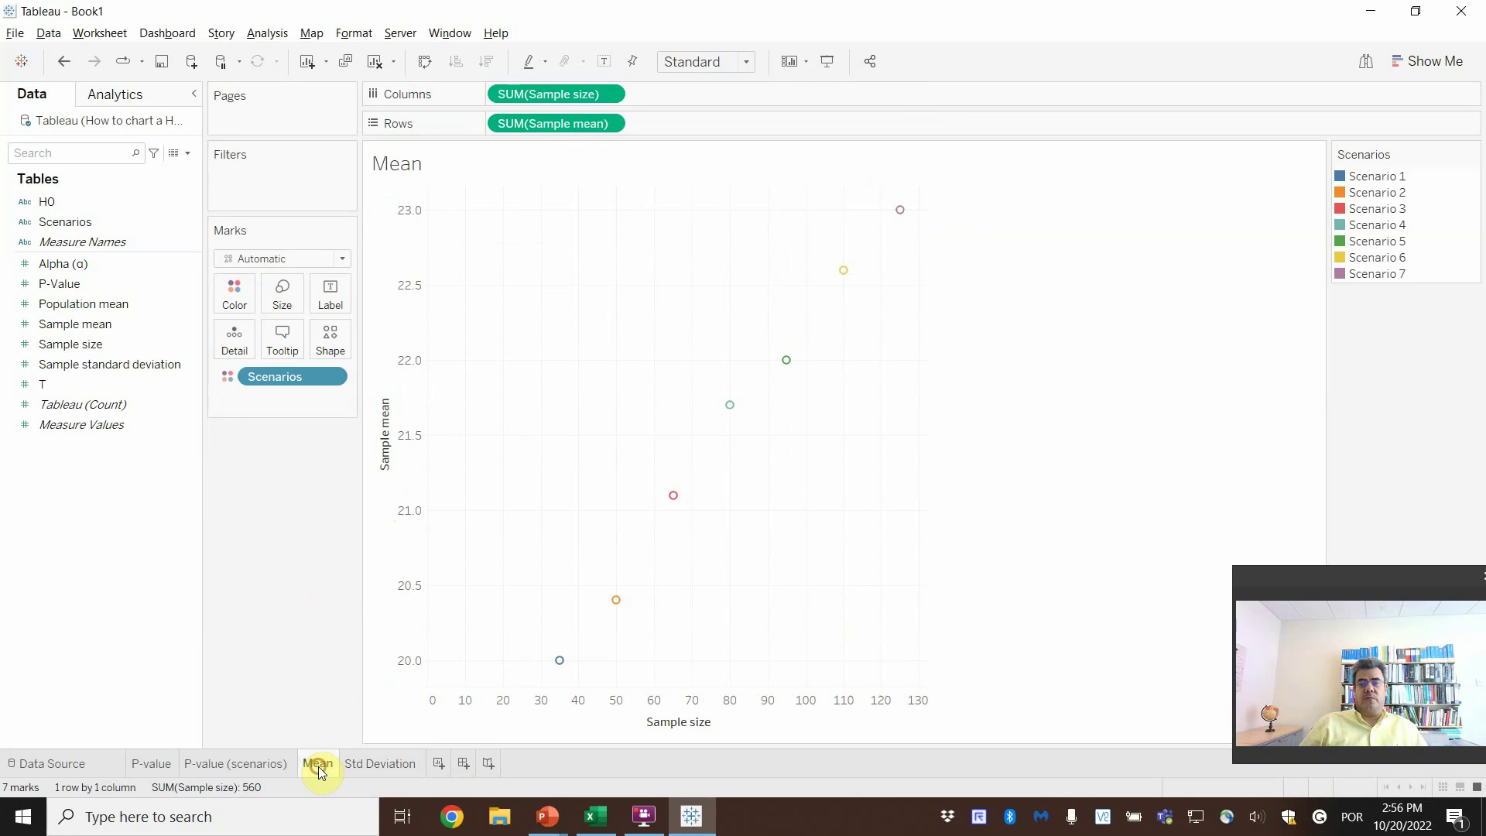
left_click(367, 764)
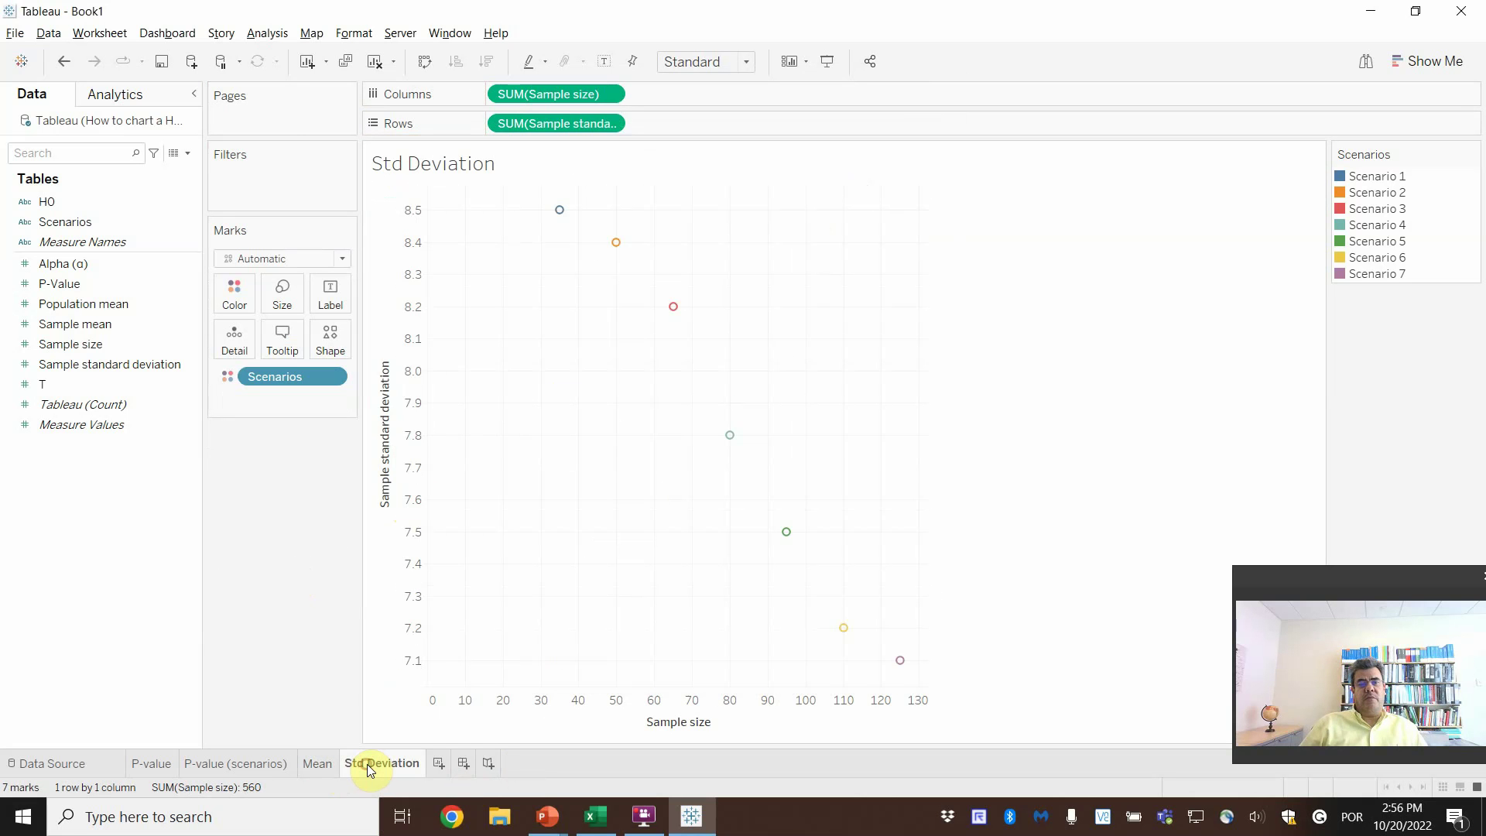
left_click(322, 764)
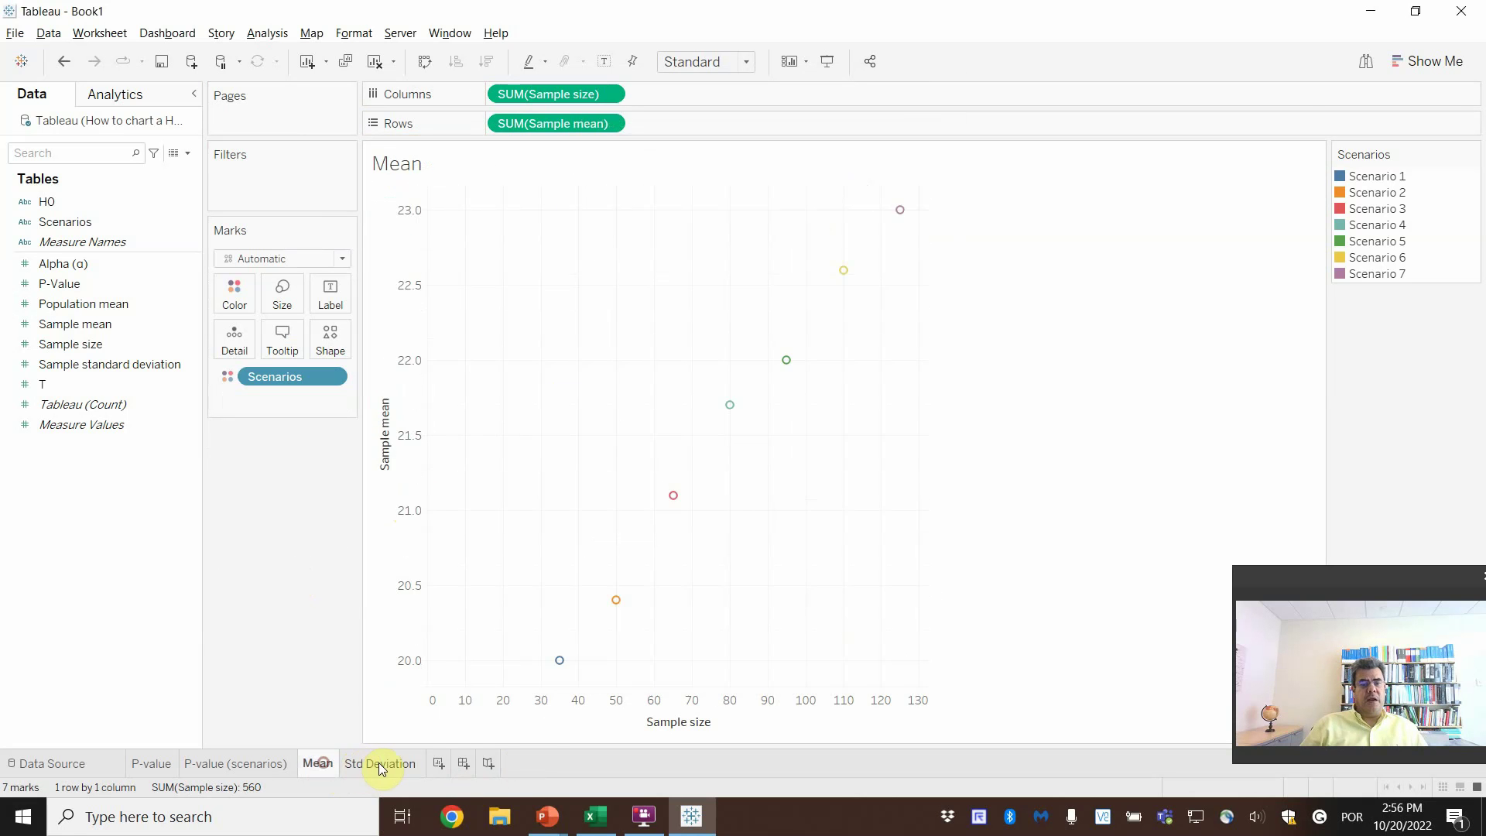
left_click(380, 763)
right_click(381, 763)
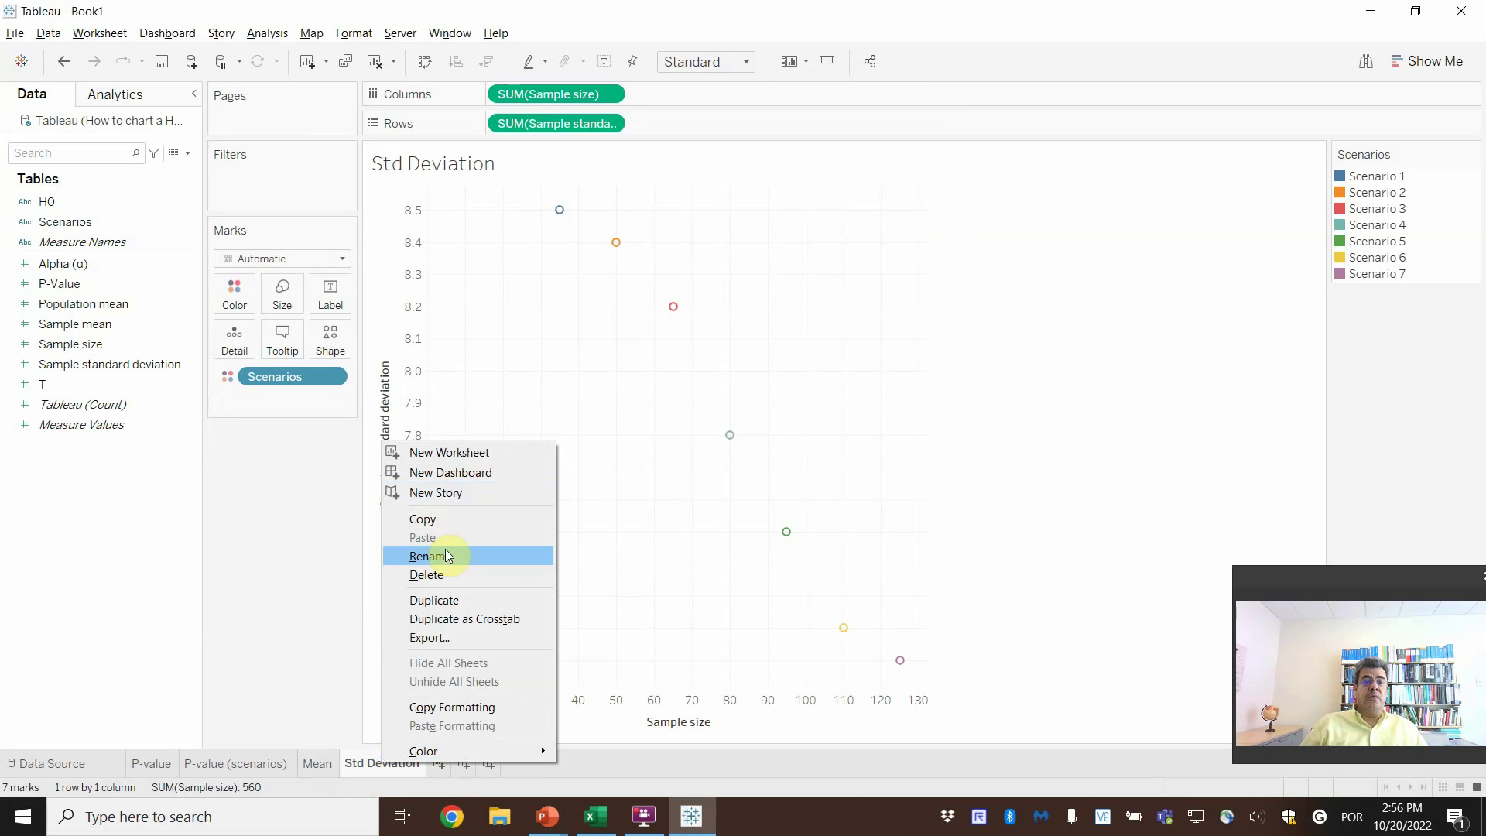
left_click(447, 575)
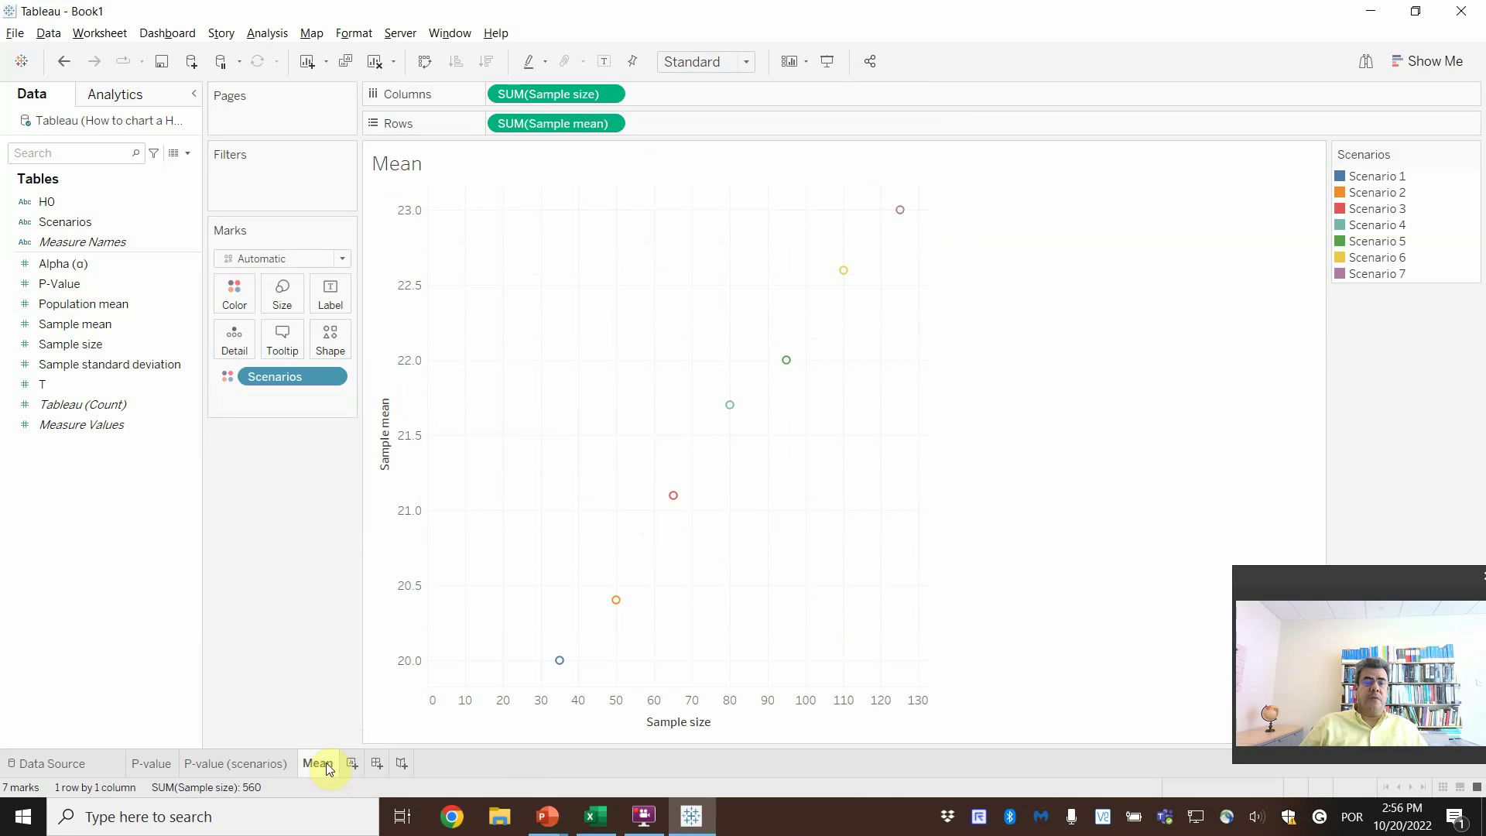
Step: Rename the Mean sheet to 'Mean & Std Deviation' and add Sample standard deviation as a second row
key("End")
type("&")
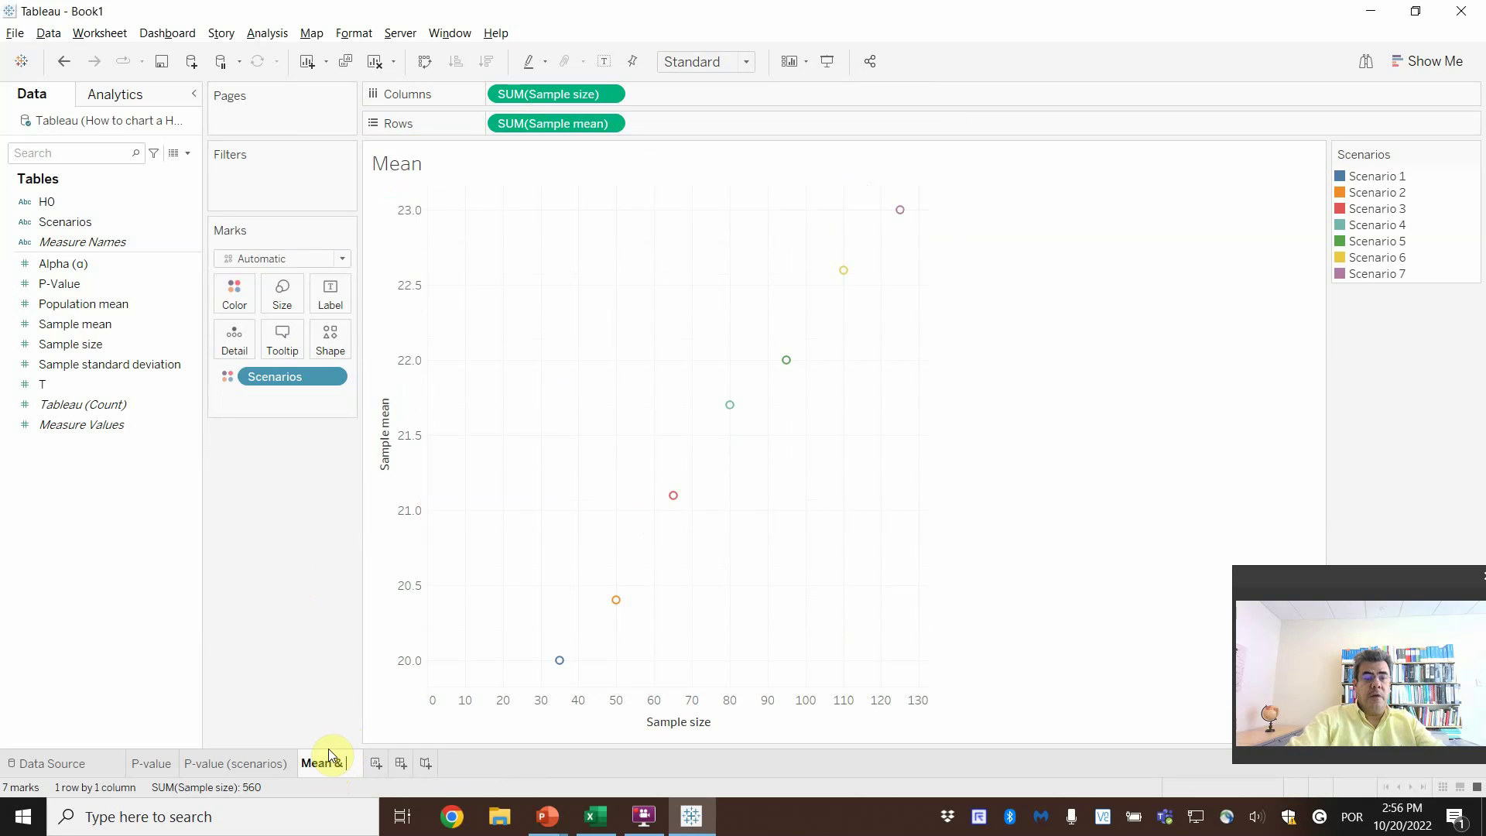
type(" Std Deviat")
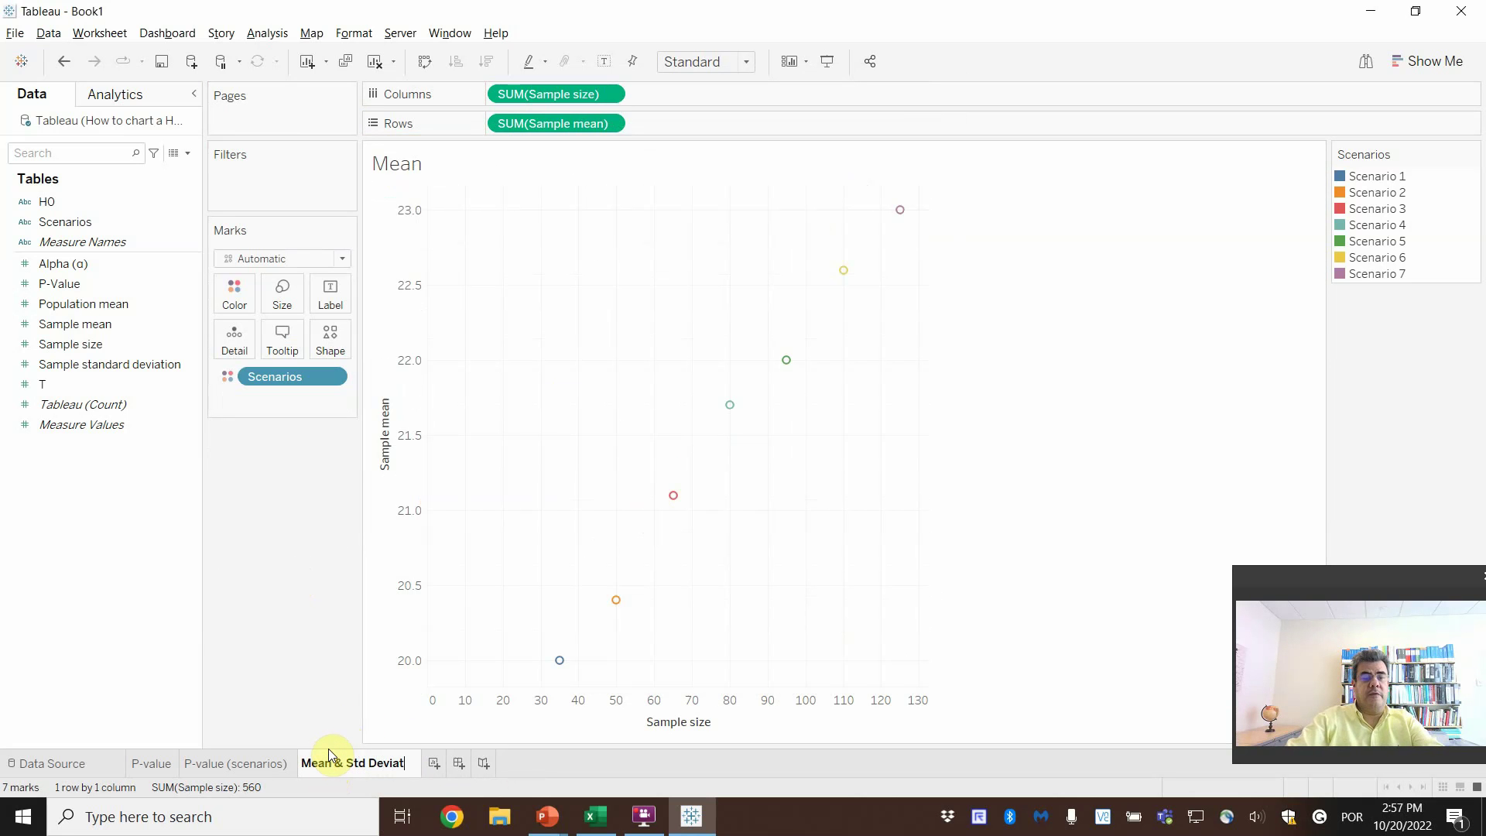
type("ion")
key("Return")
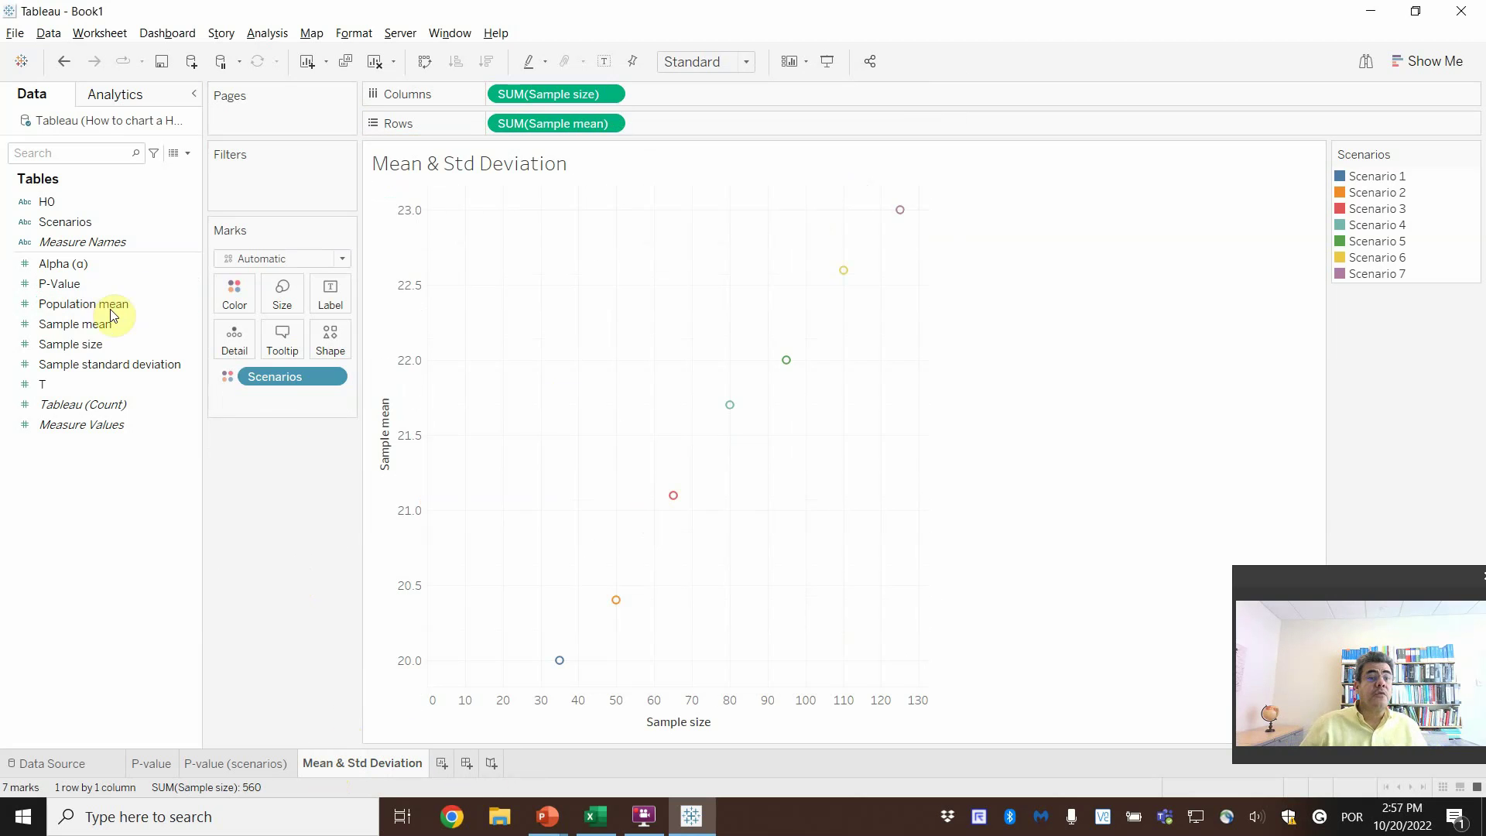
left_click_drag(96, 364, 712, 127)
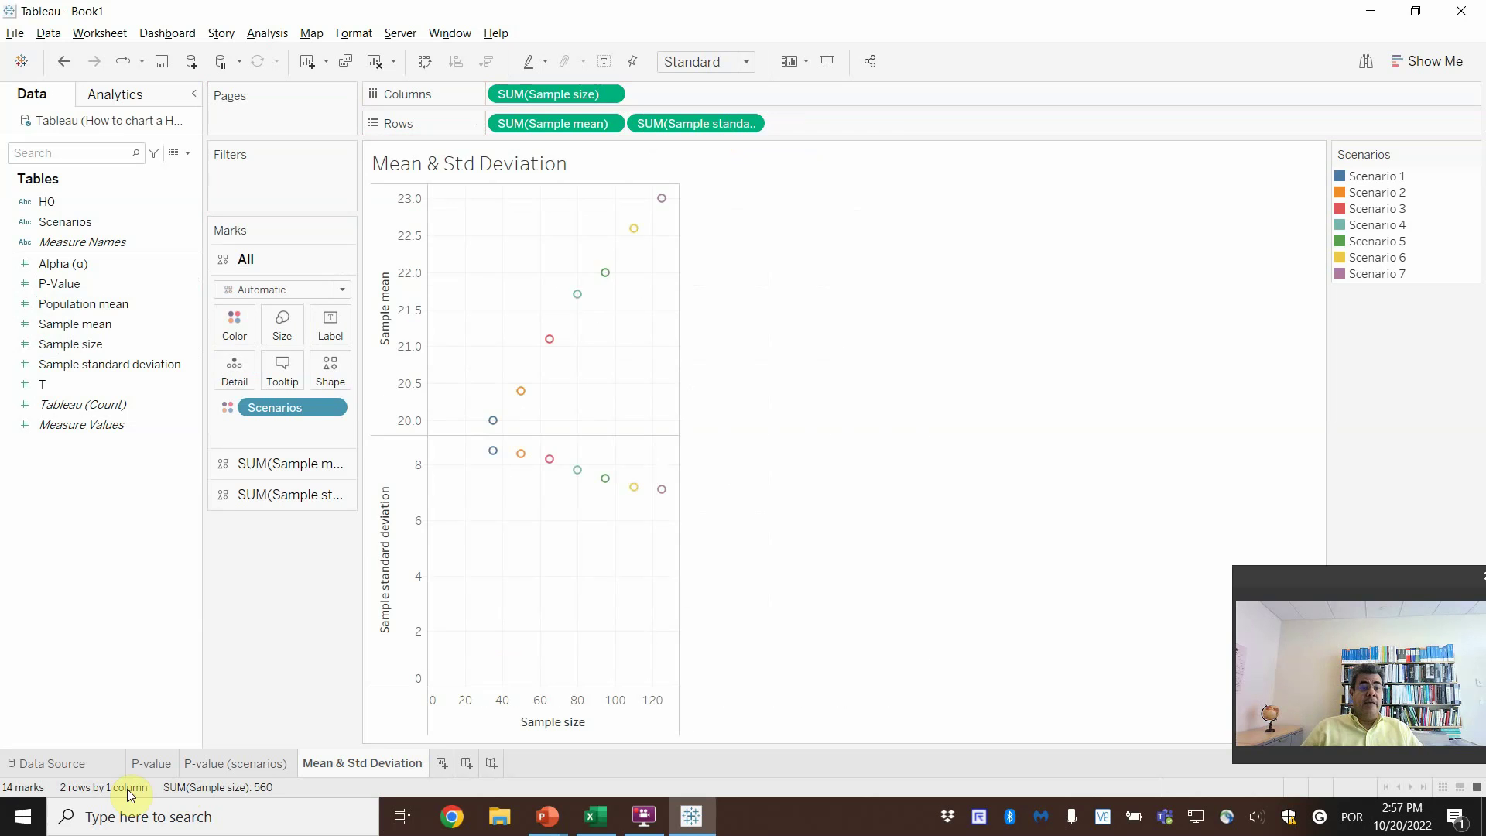
Step: Add a Scenarios filter with all scenarios selected to the P-value chart
left_click(127, 766)
left_click(97, 221)
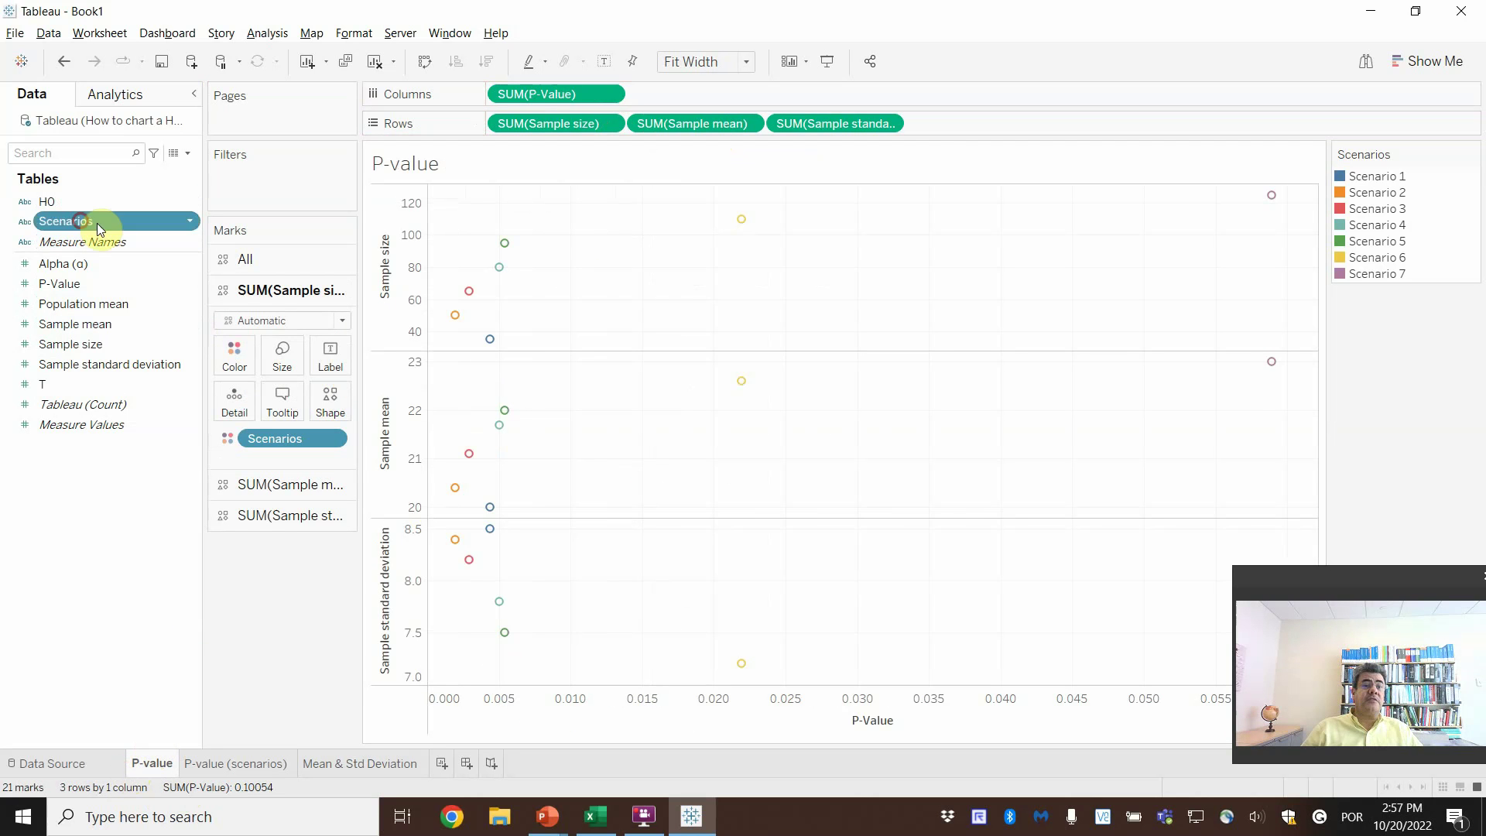
left_click_drag(96, 223, 274, 173)
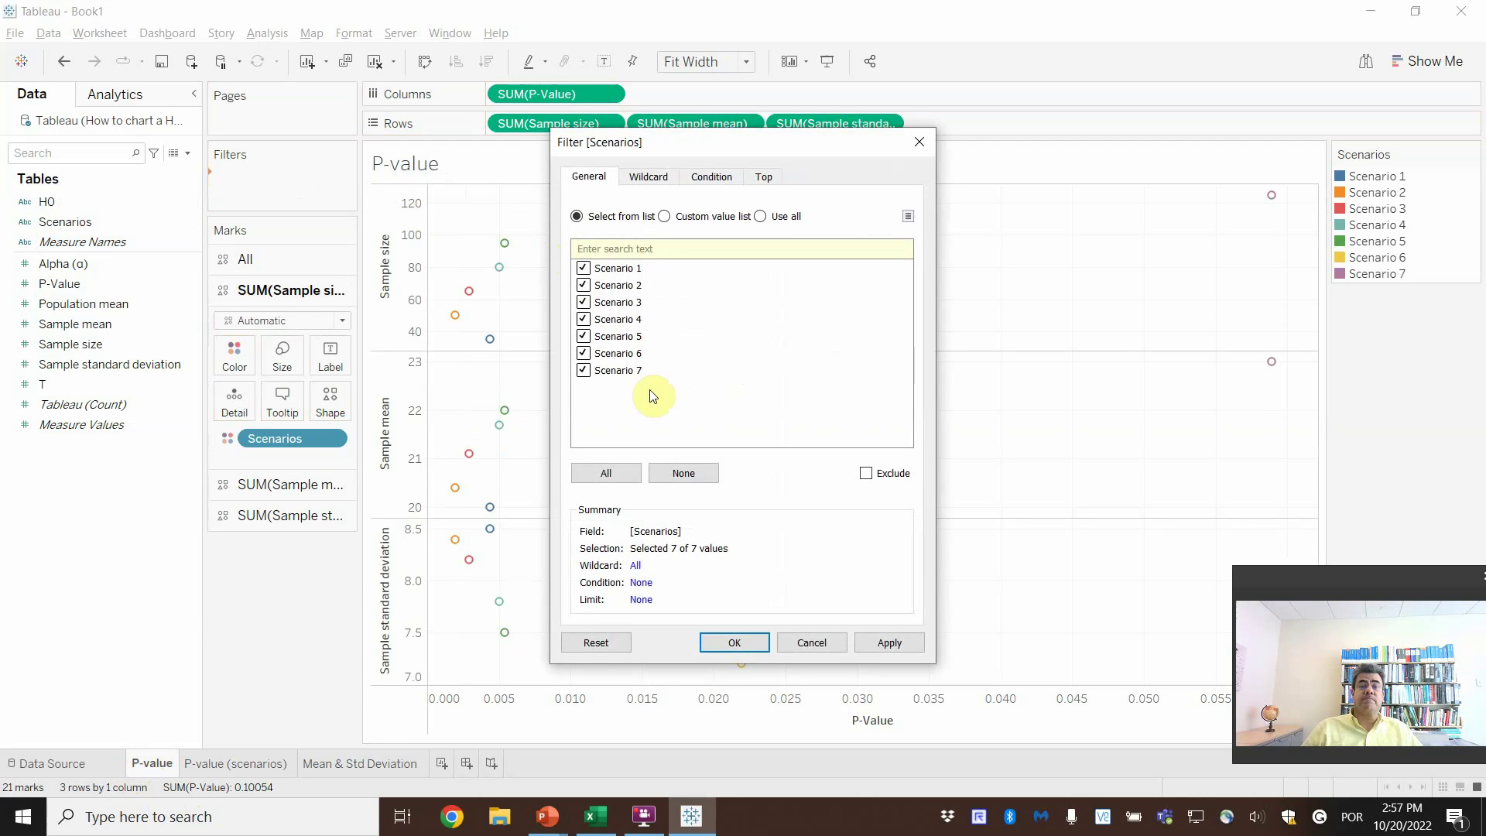
left_click(880, 644)
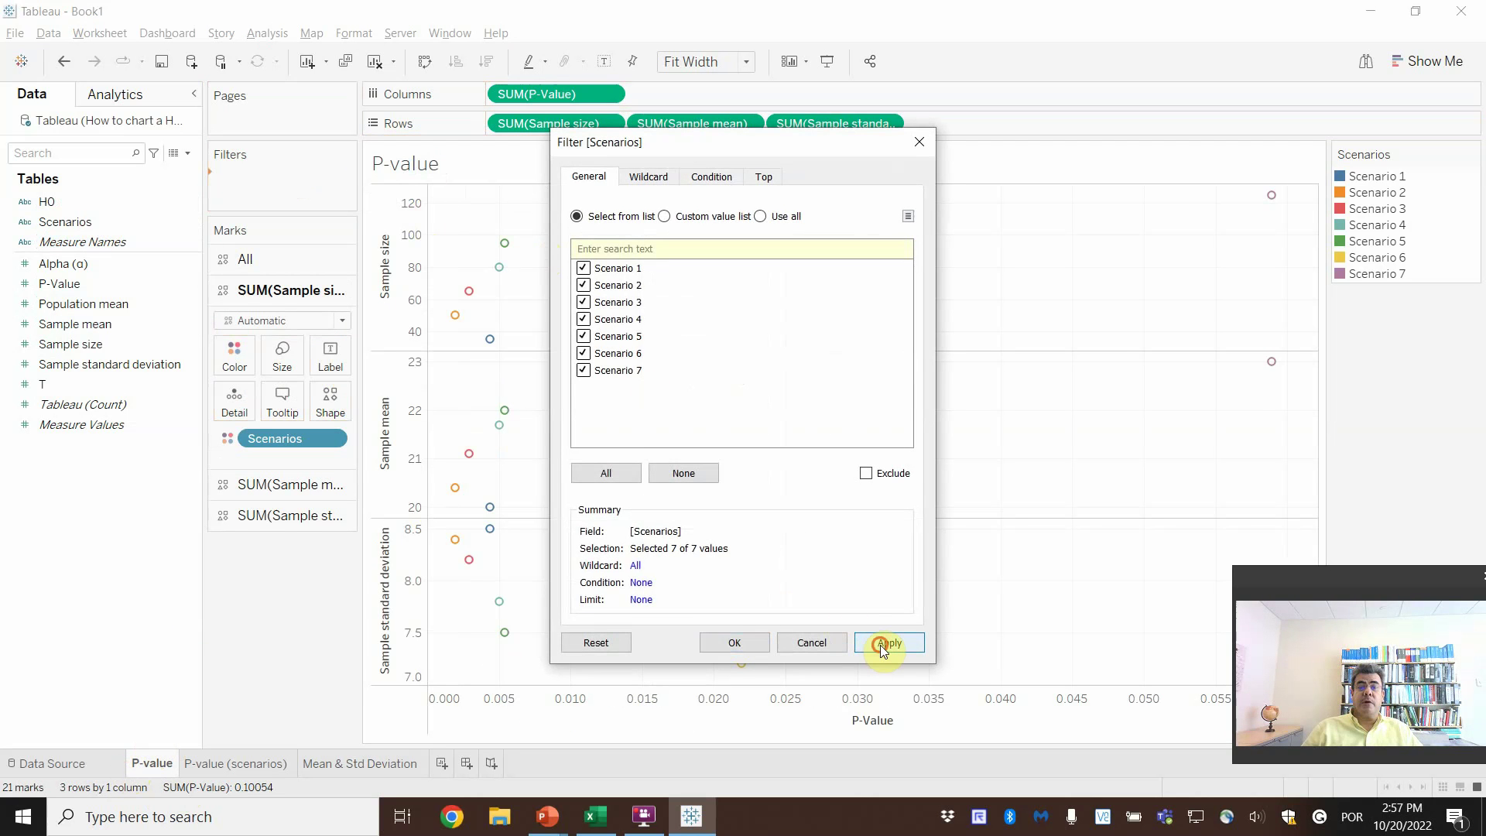
left_click(719, 641)
Step: Show the Scenarios filter checklist and apply it to all worksheets using related data sources
left_click(336, 179)
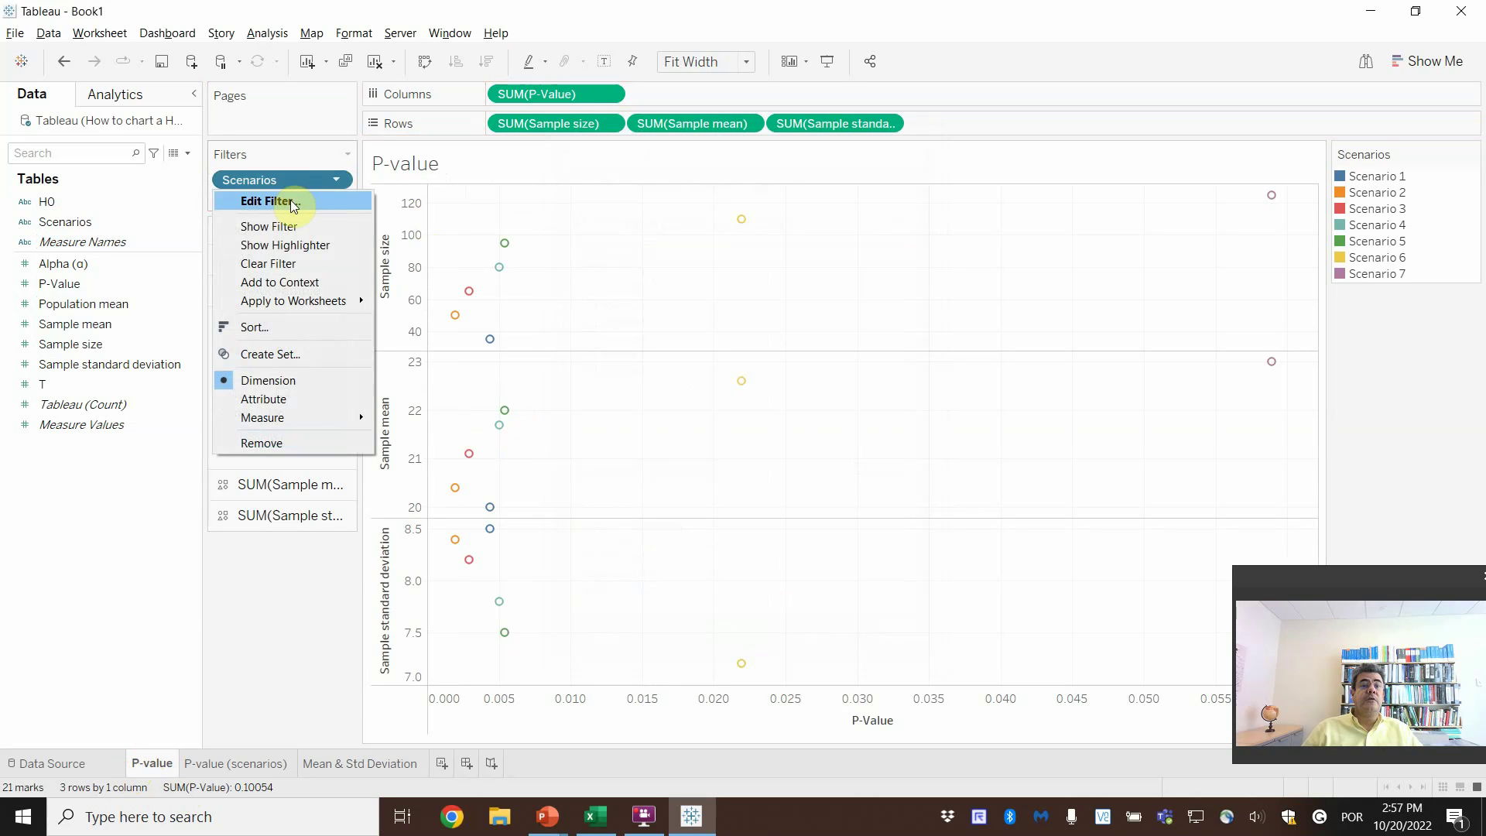
left_click(277, 225)
left_click(338, 179)
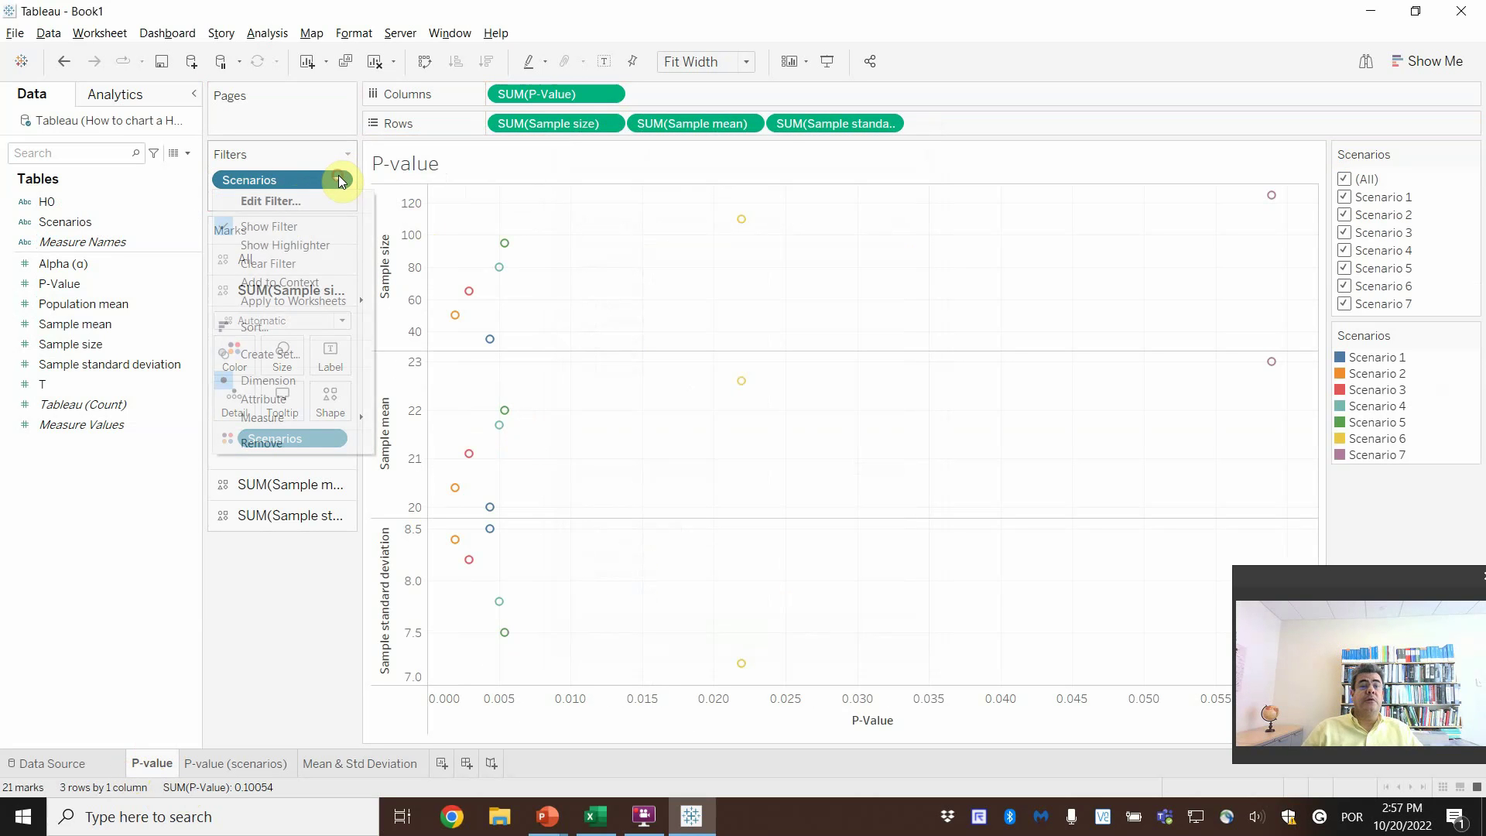
mouse_move(331, 302)
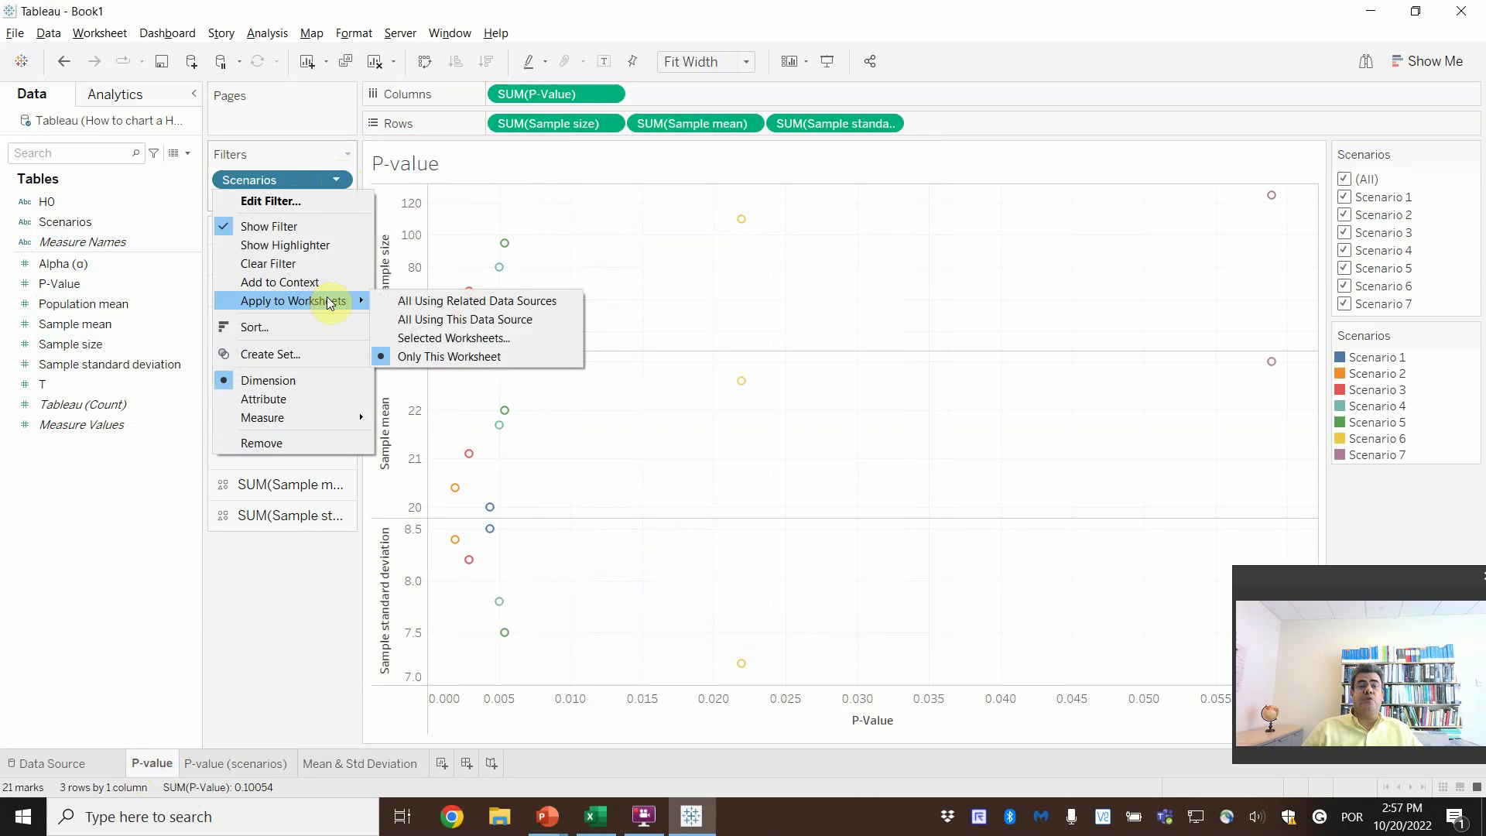
left_click(451, 302)
left_click(243, 768)
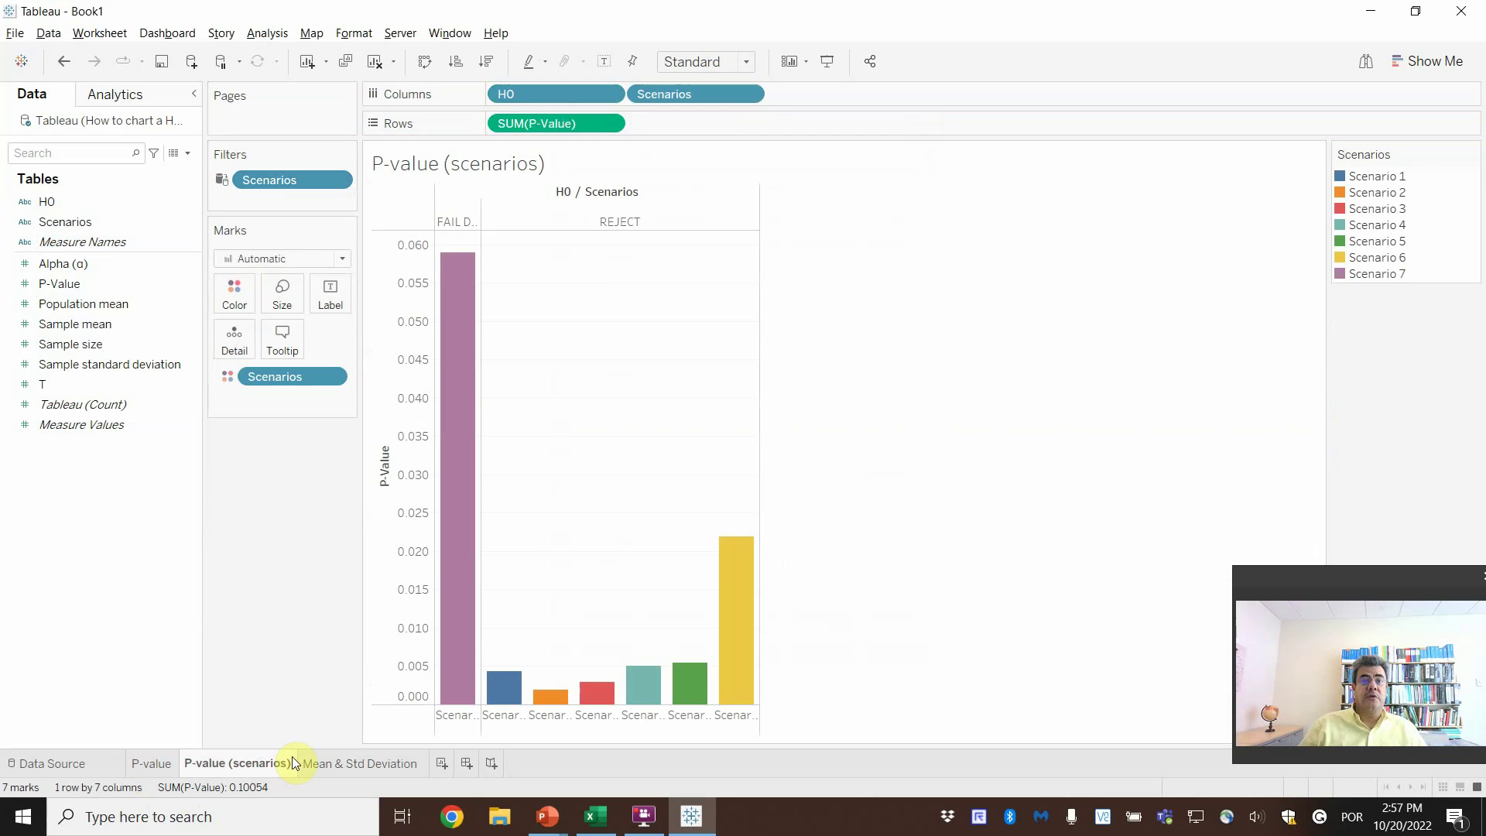
left_click(315, 761)
left_click(152, 765)
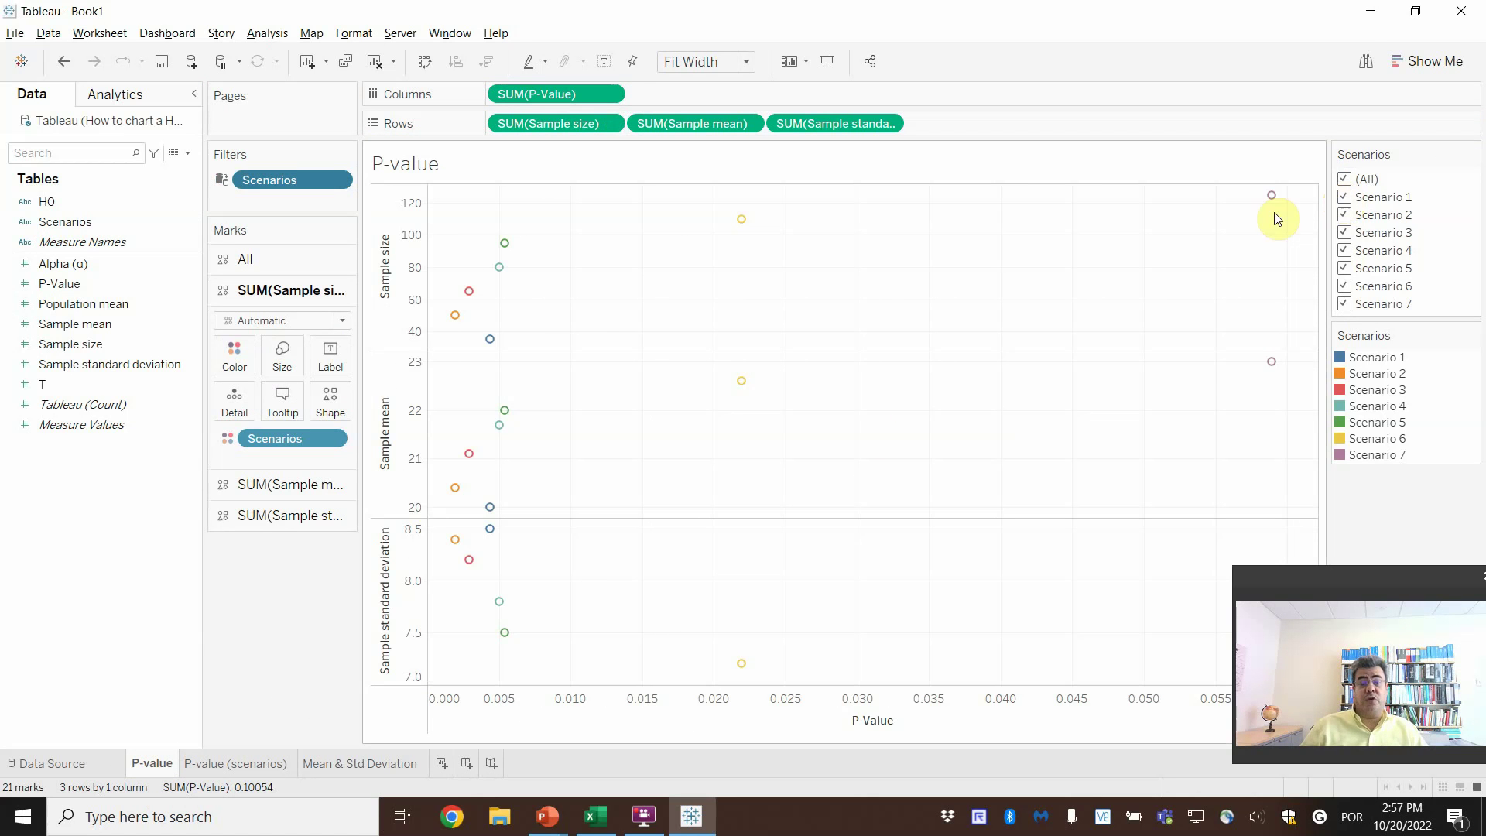
Step: Create a new dashboard named 'Hypothesis Testing' and show its title
left_click(469, 765)
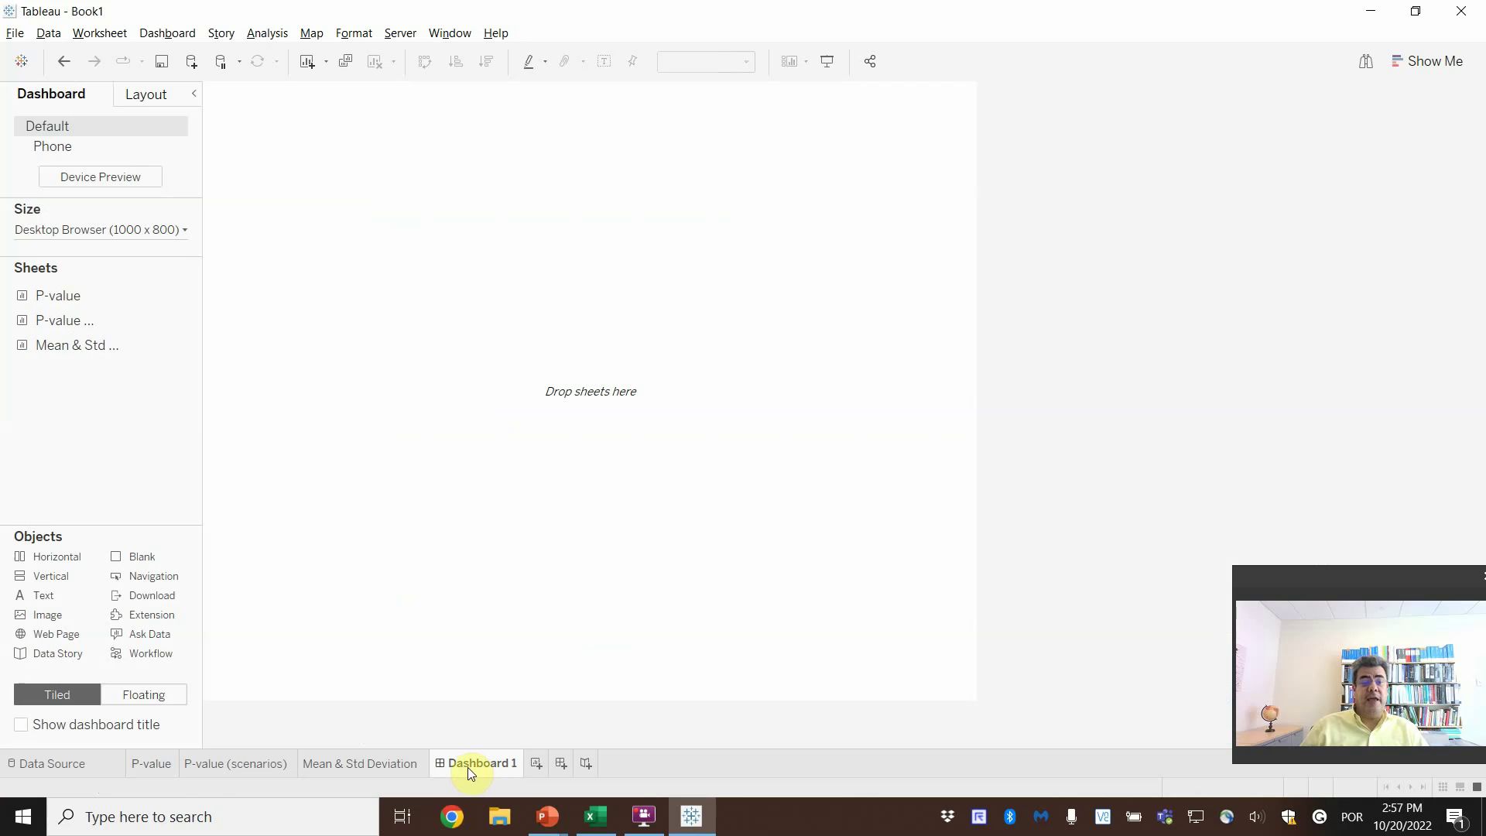
double_click(468, 766)
type("H")
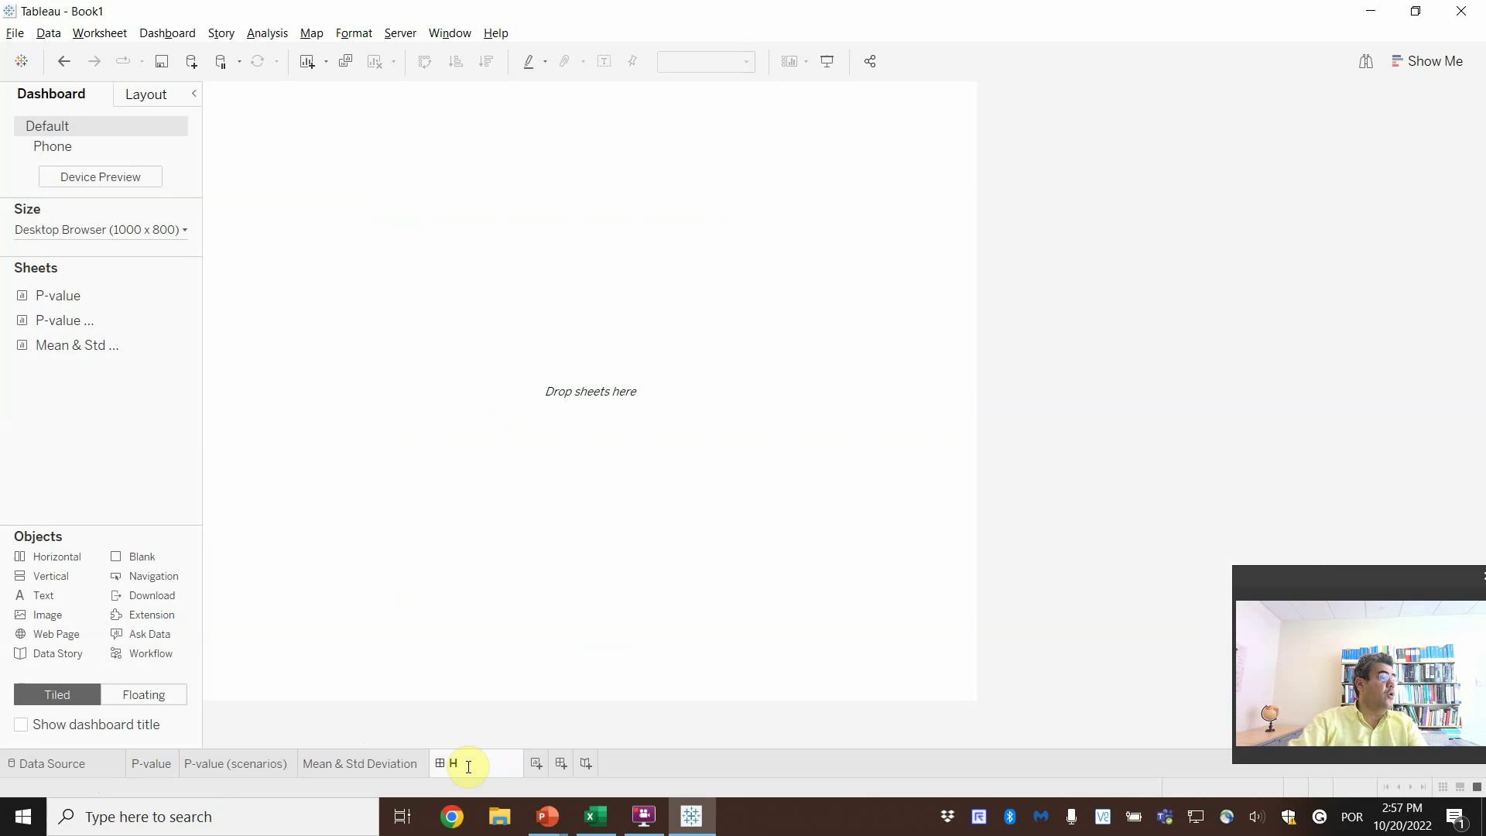
type("ypoth")
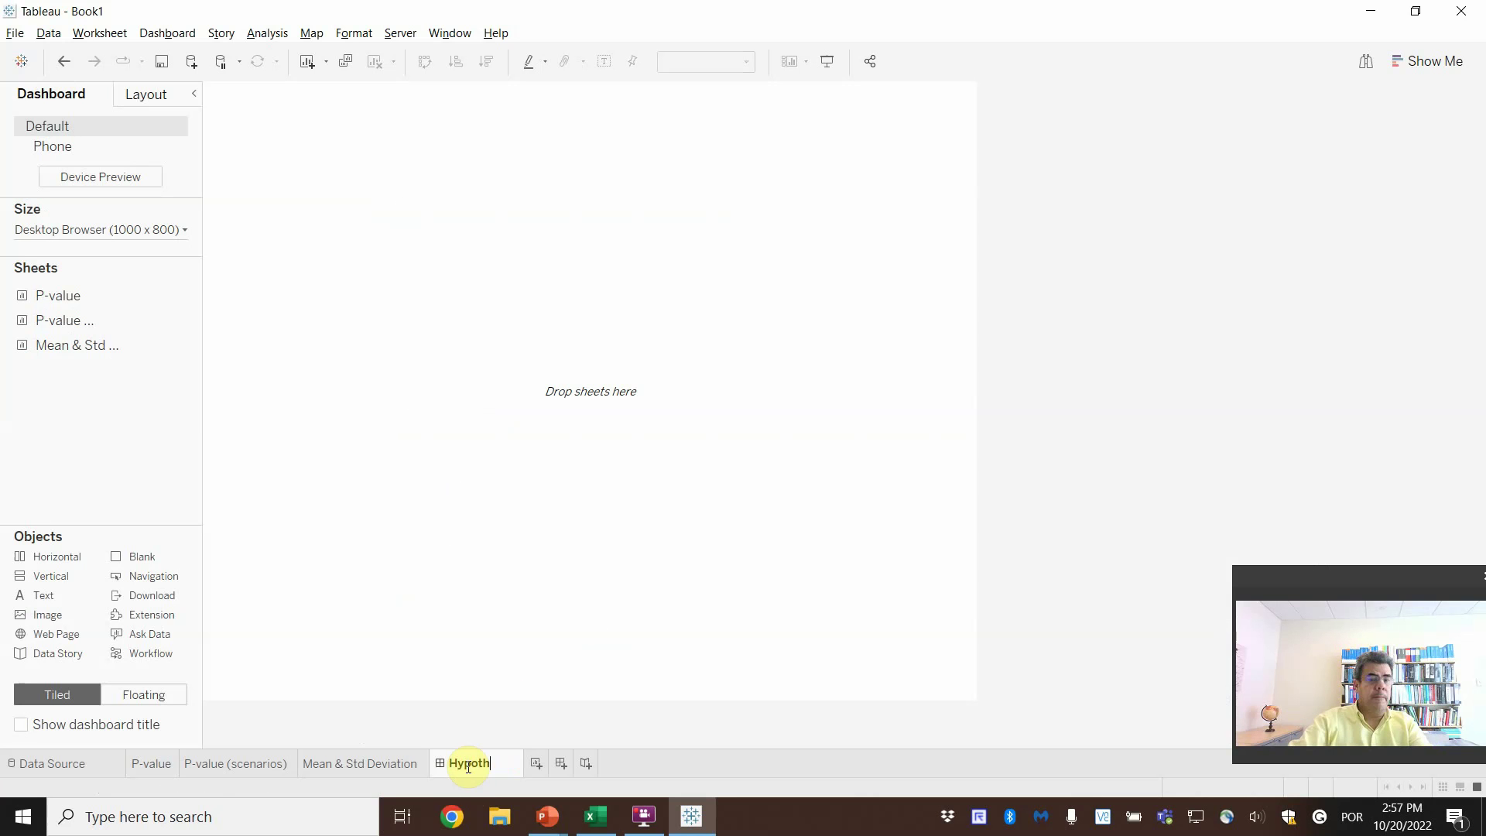
type("esis Testi")
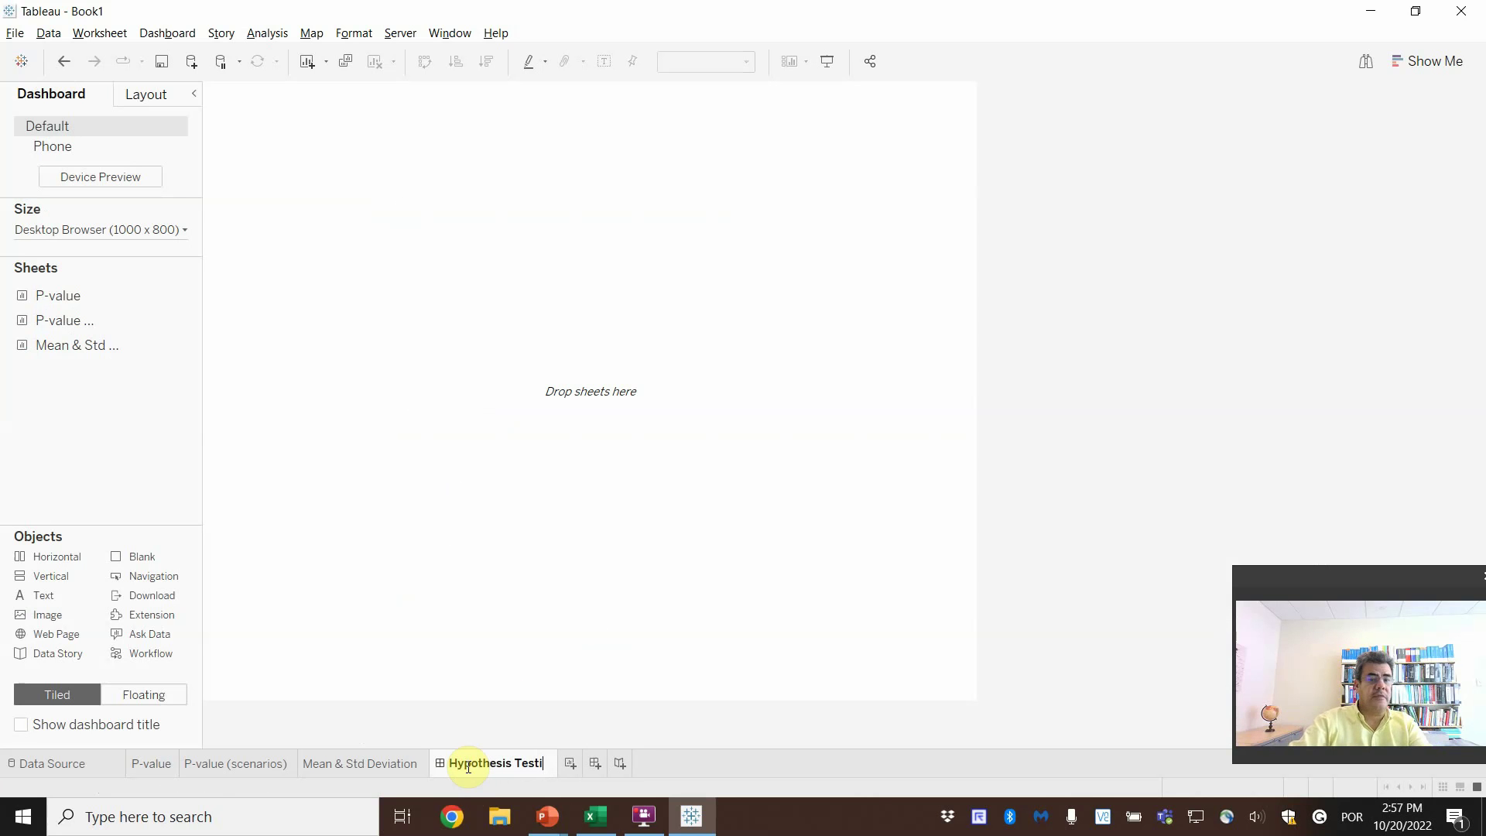
type("ng")
key("Return")
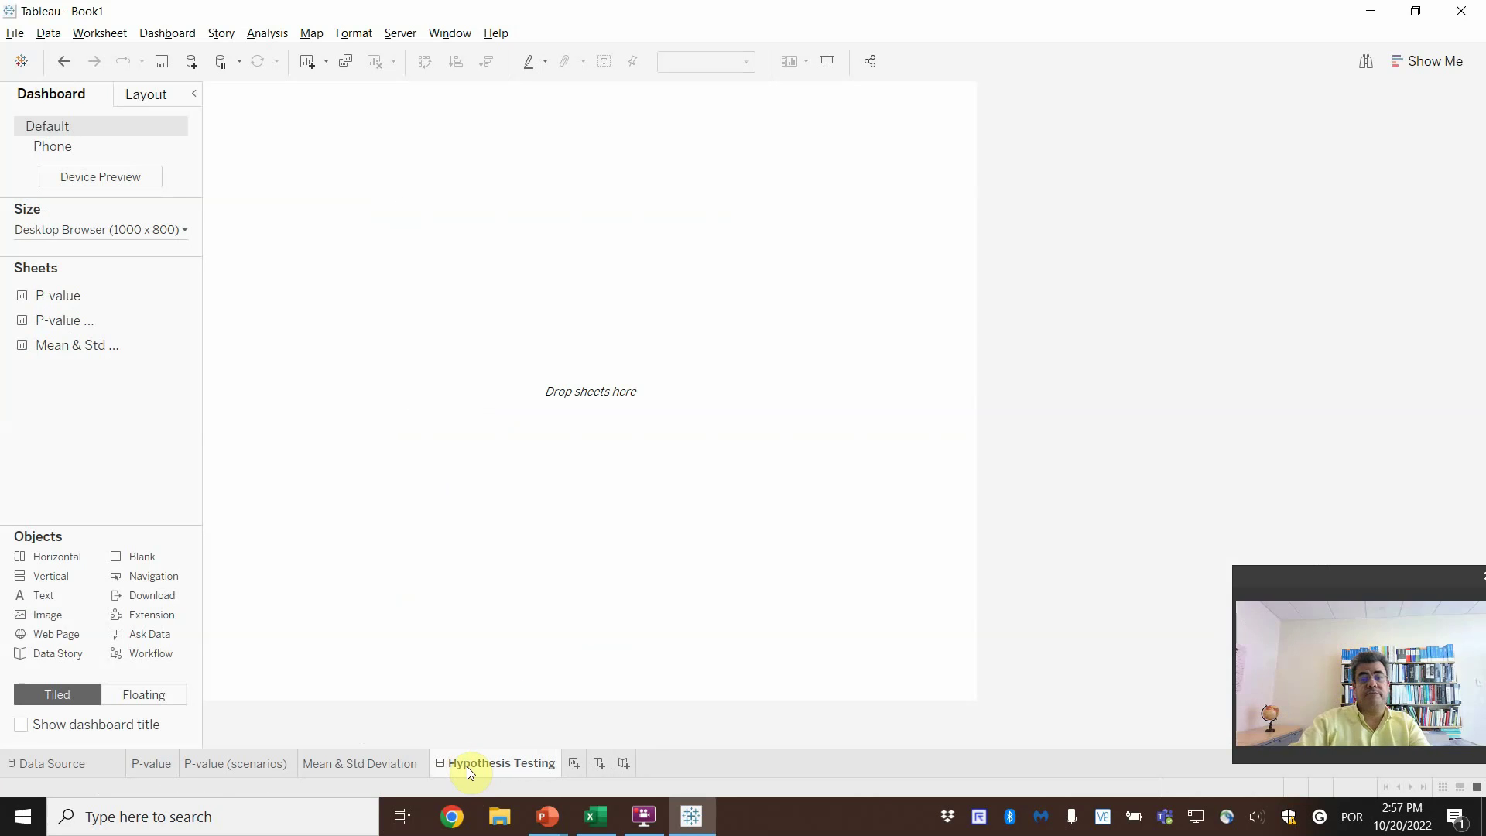
left_click(171, 39)
left_click(213, 248)
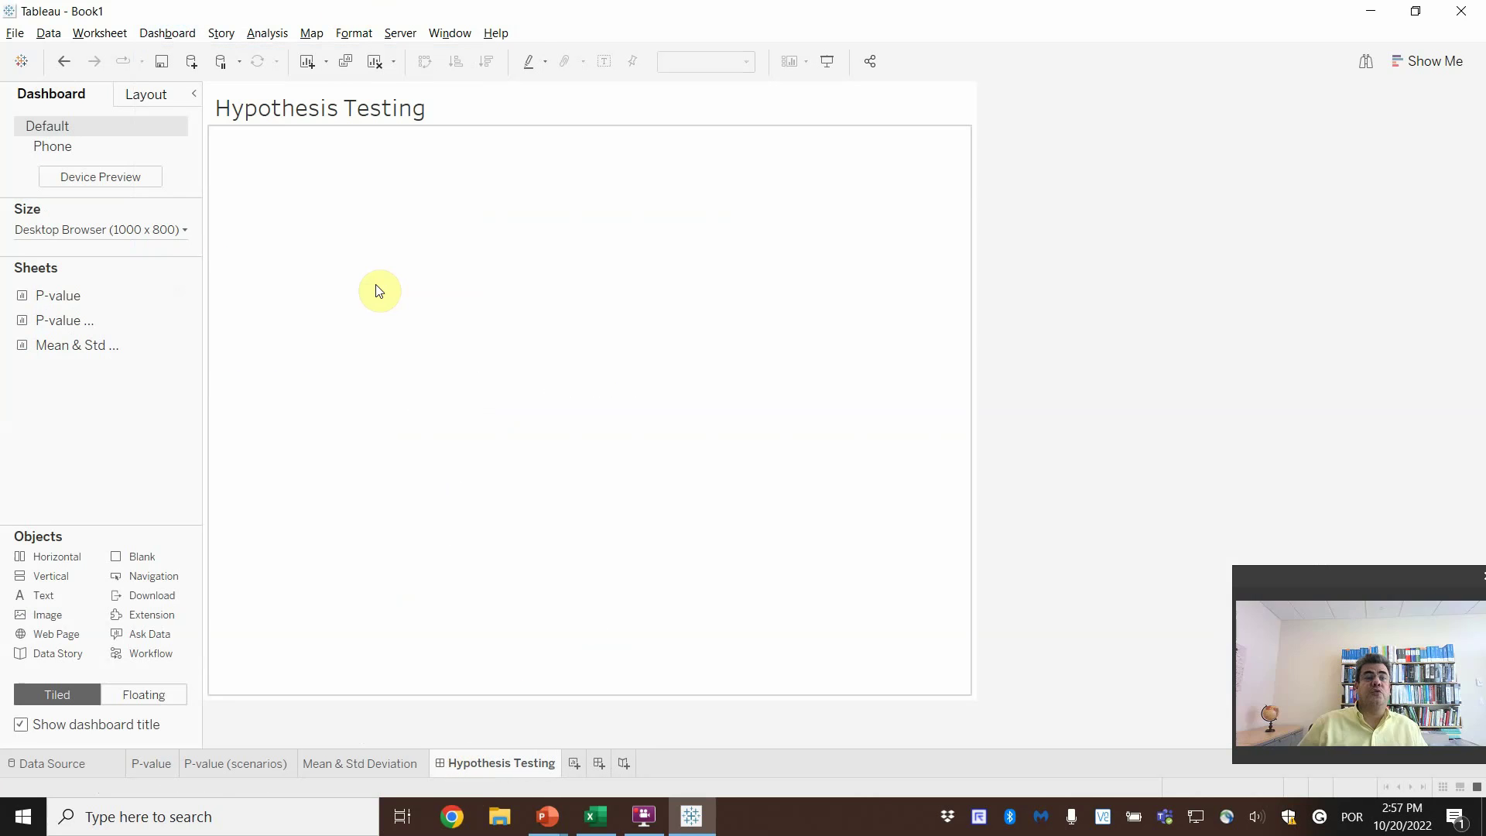
Step: Place the P-value scatter on top, P-value (scenarios) below left and Mean & Std Deviation below right
mouse_move(87, 287)
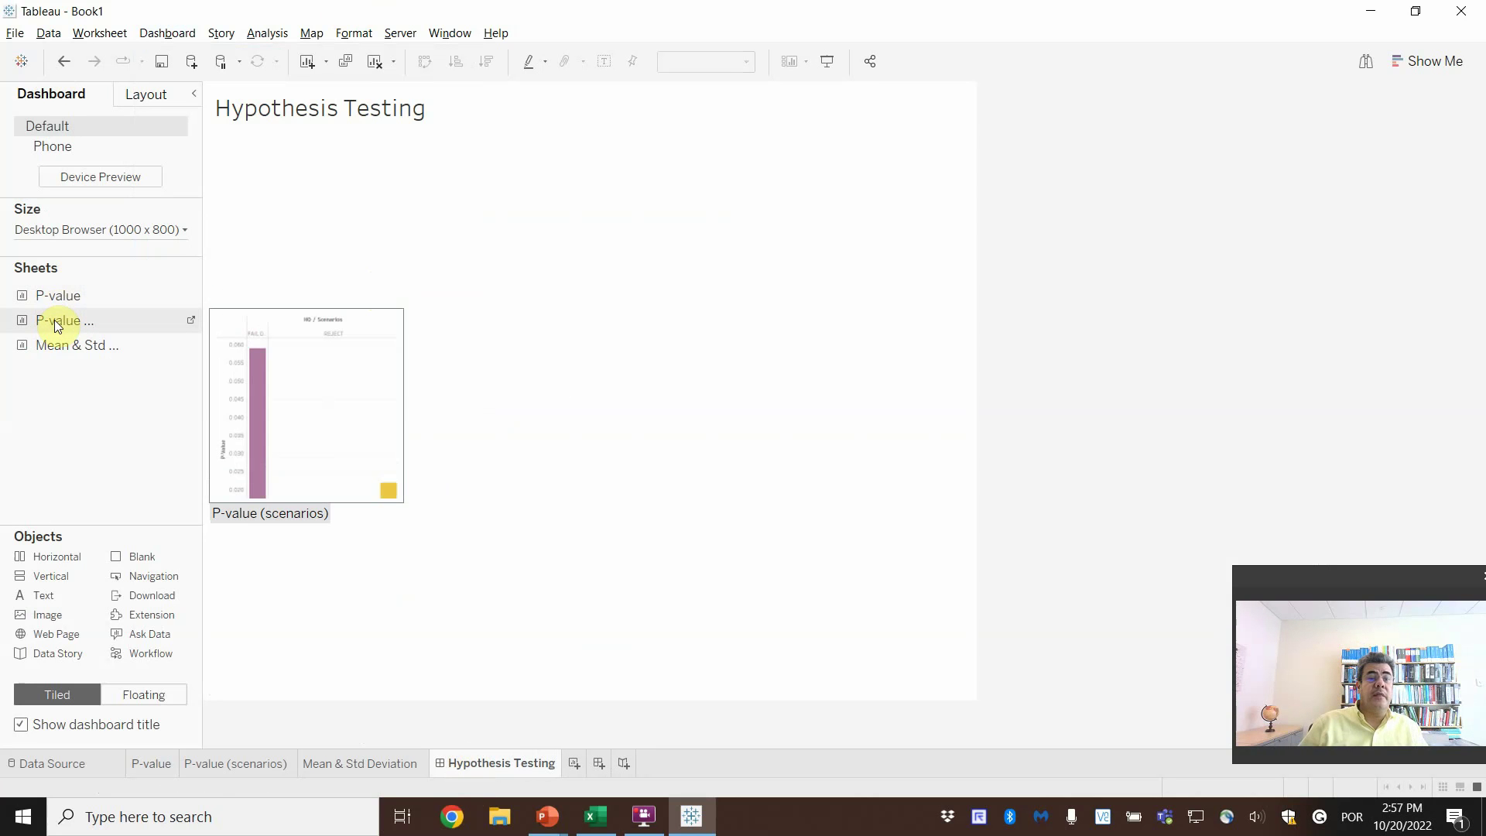
left_click_drag(72, 291, 398, 250)
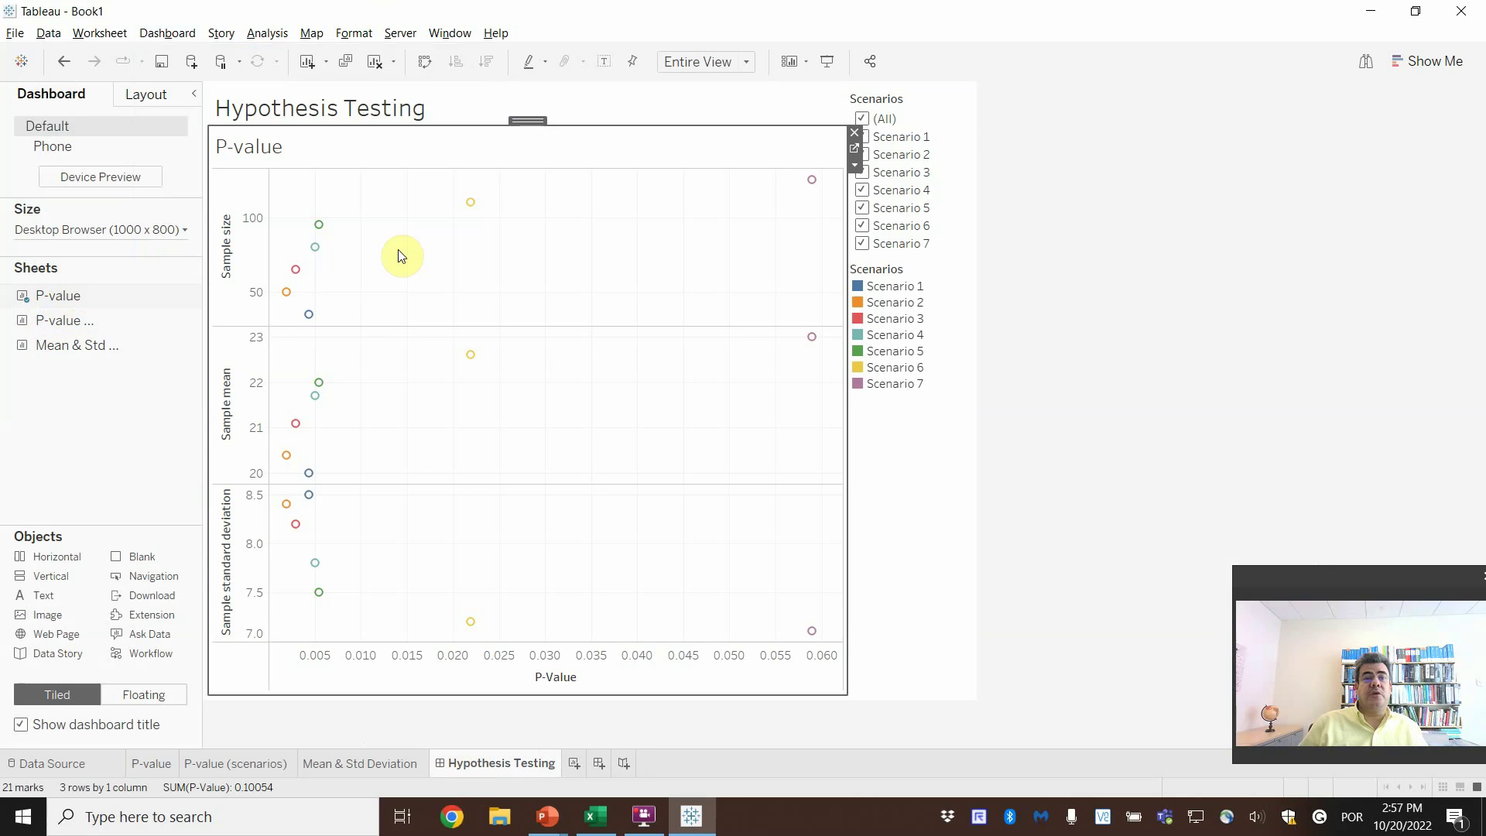
left_click_drag(74, 324, 371, 430)
left_click_drag(404, 503, 368, 522)
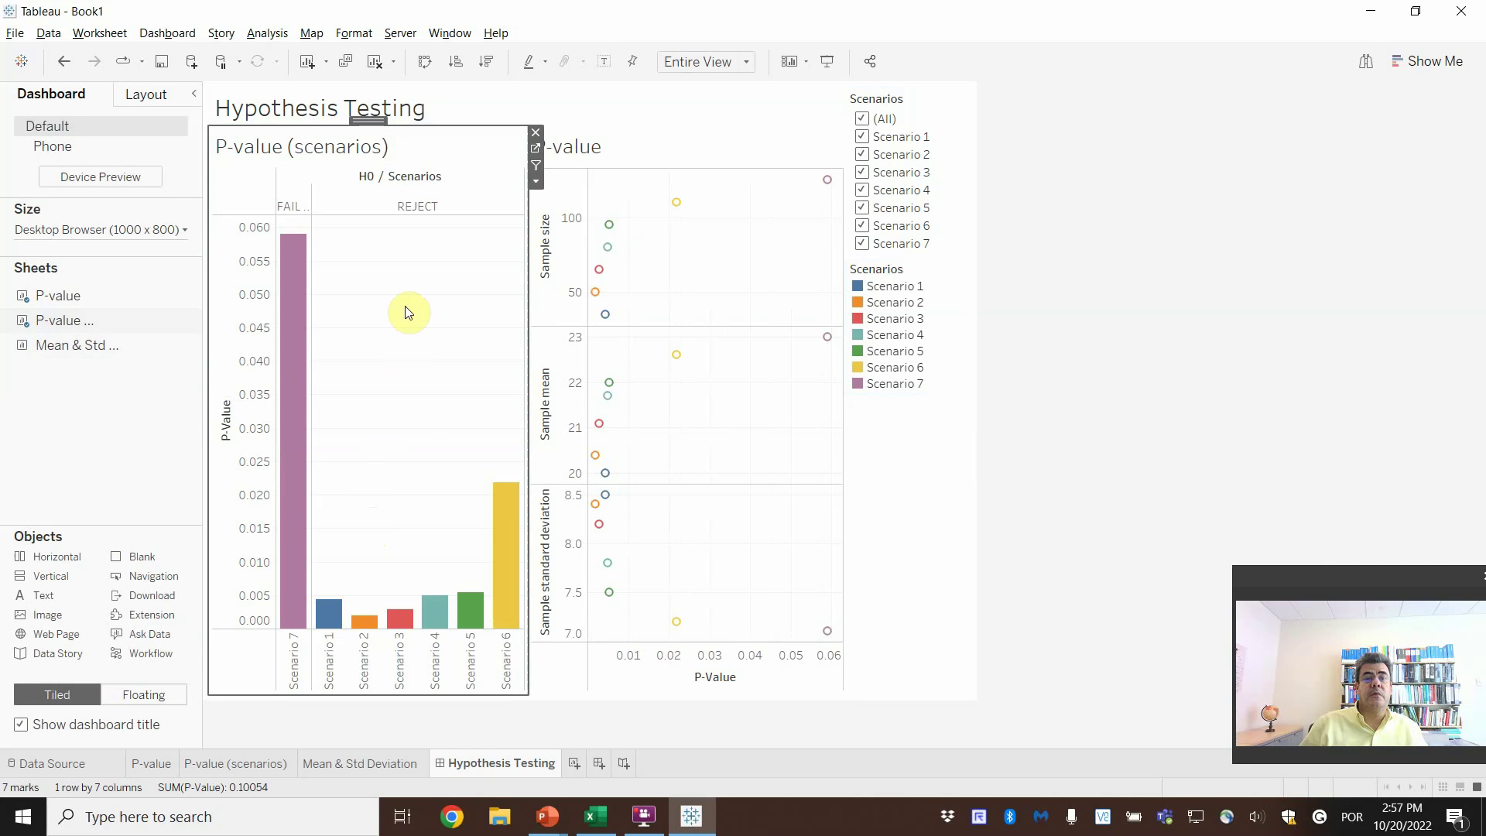
key("ctrl+z")
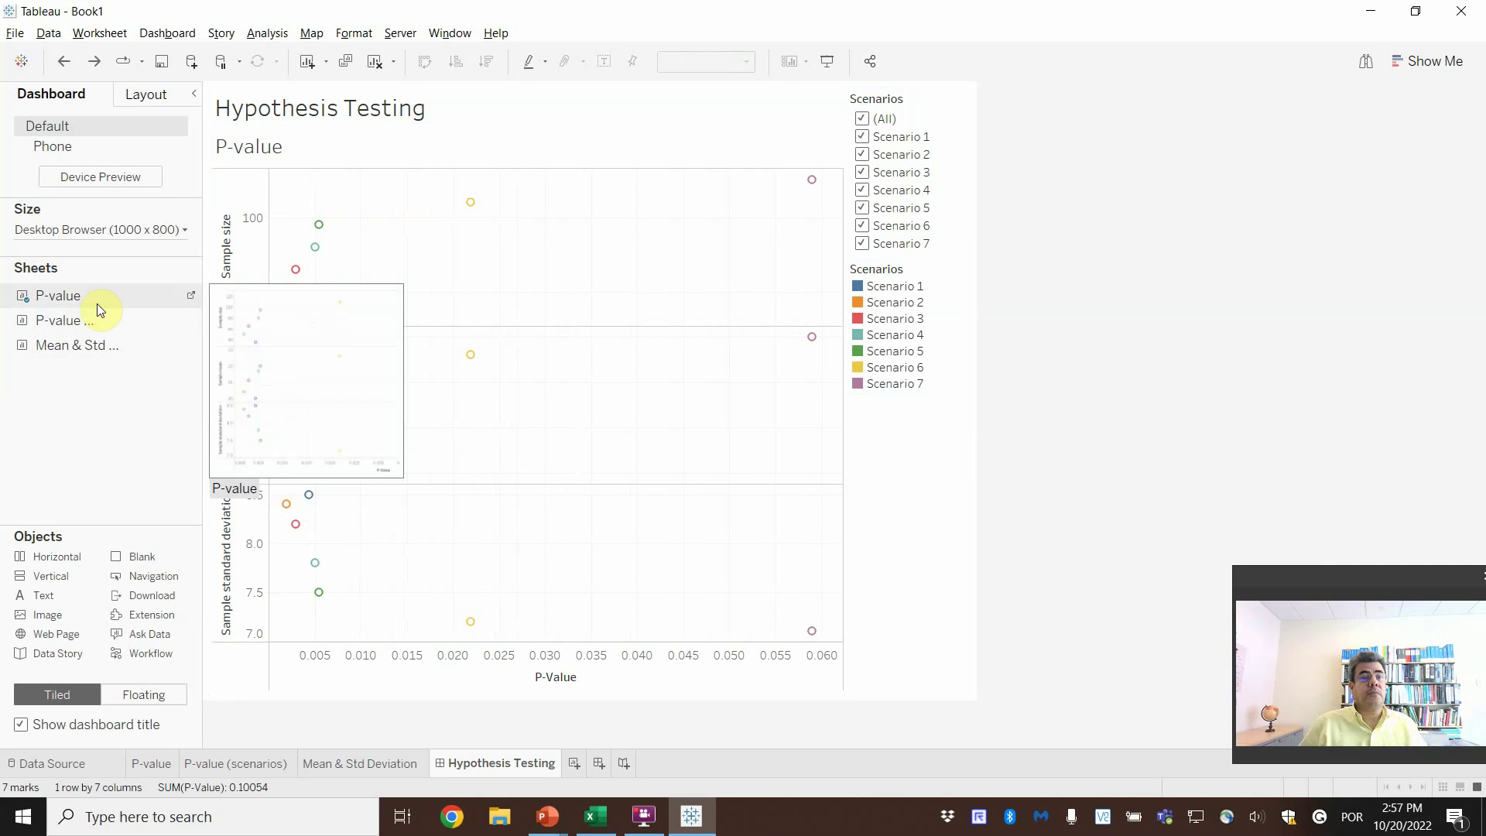
left_click_drag(66, 320, 418, 575)
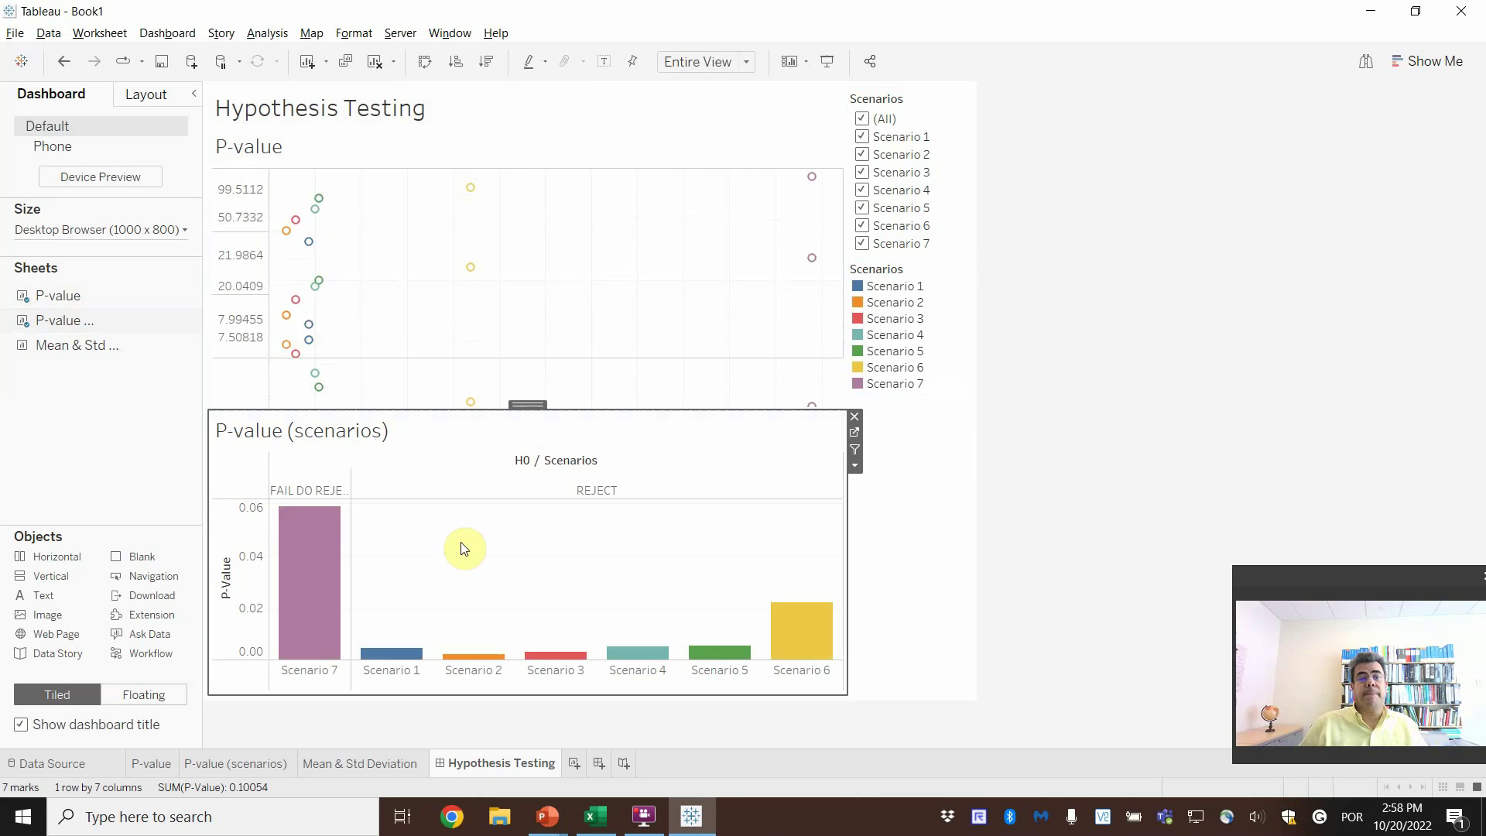
left_click_drag(68, 350, 671, 600)
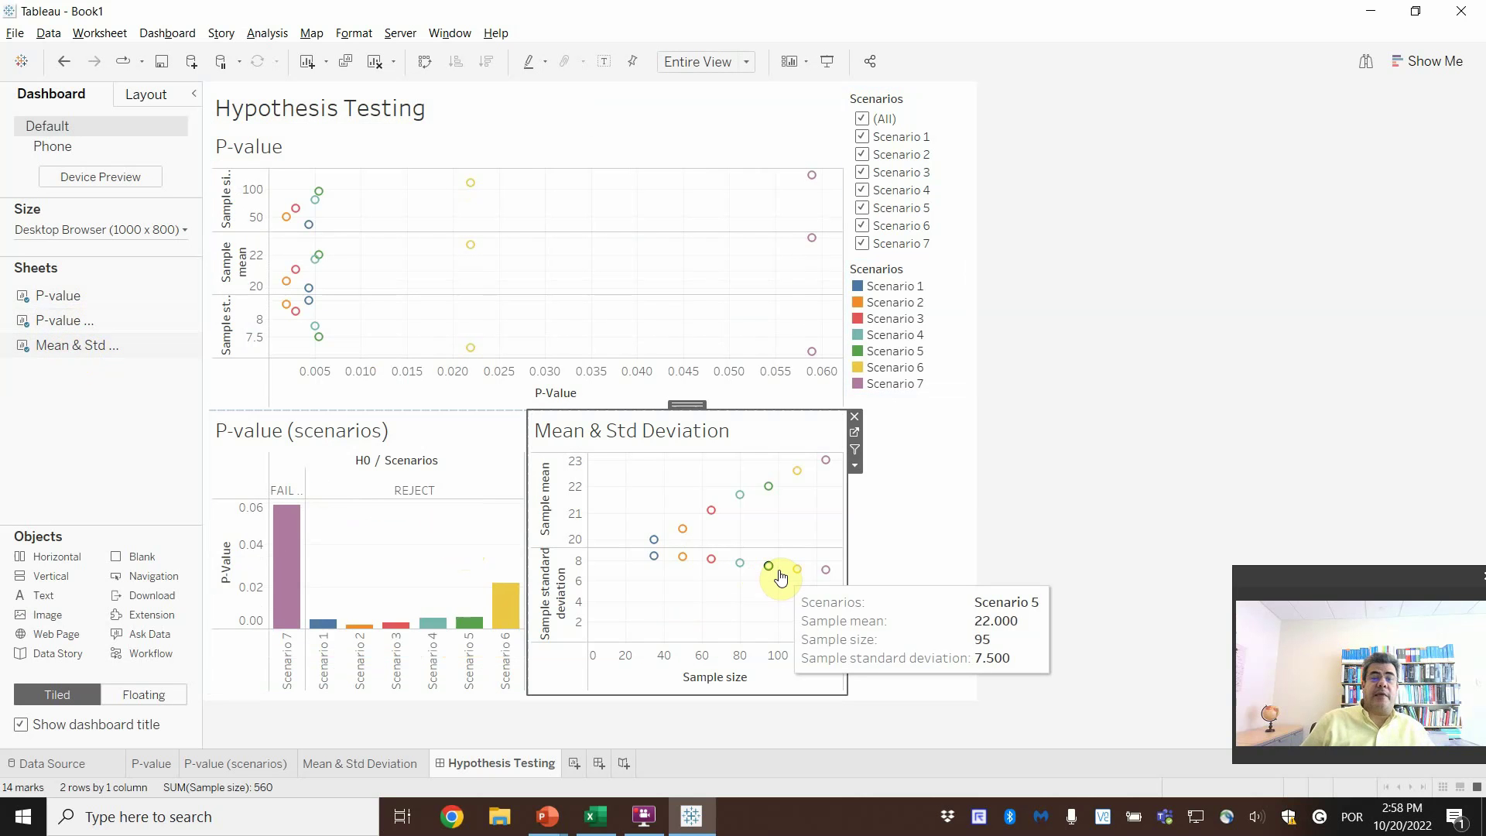
left_click(1059, 399)
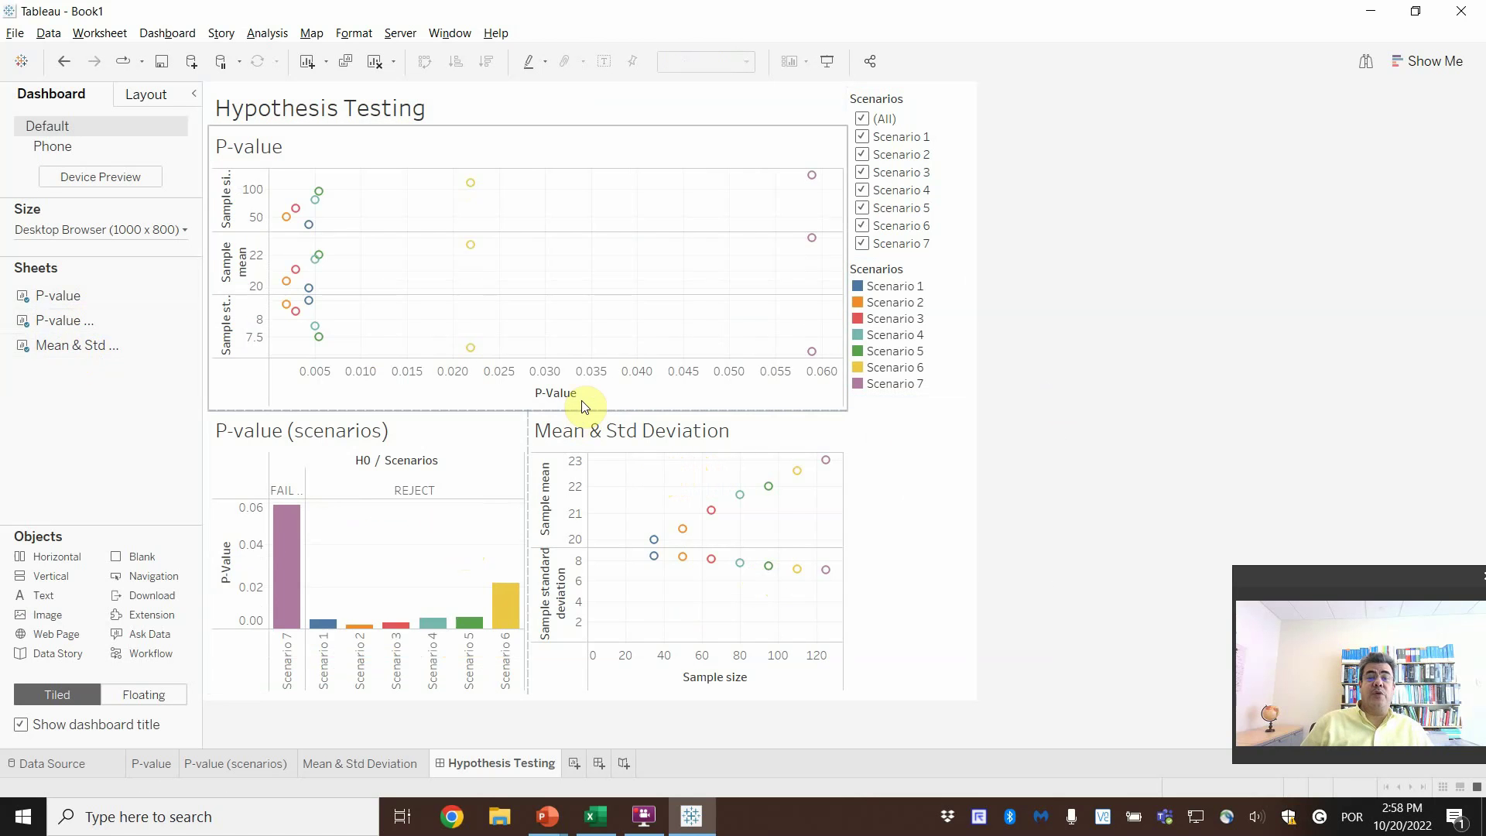
left_click(861, 137)
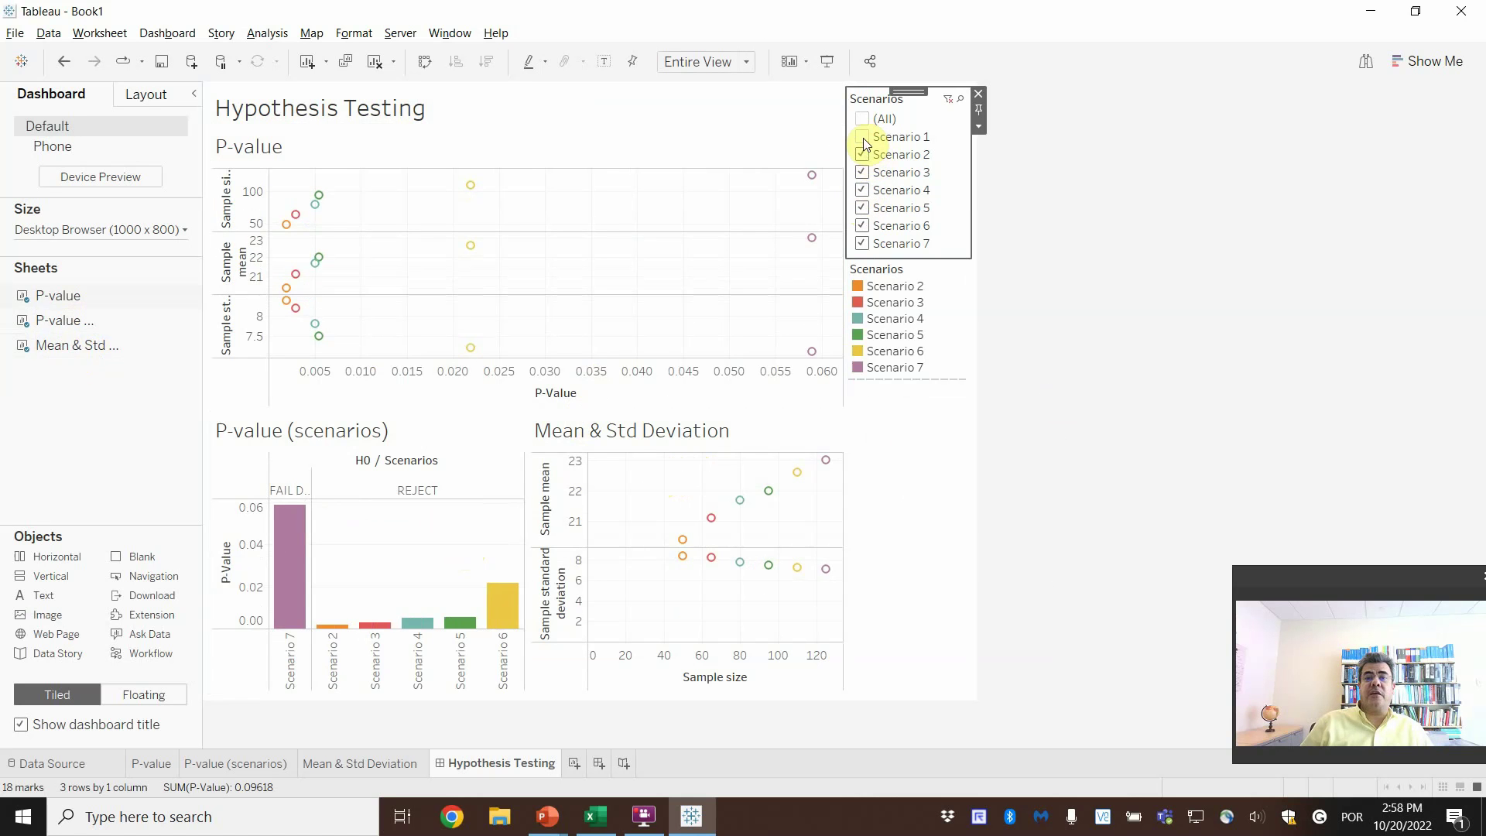
left_click(862, 137)
left_click(861, 137)
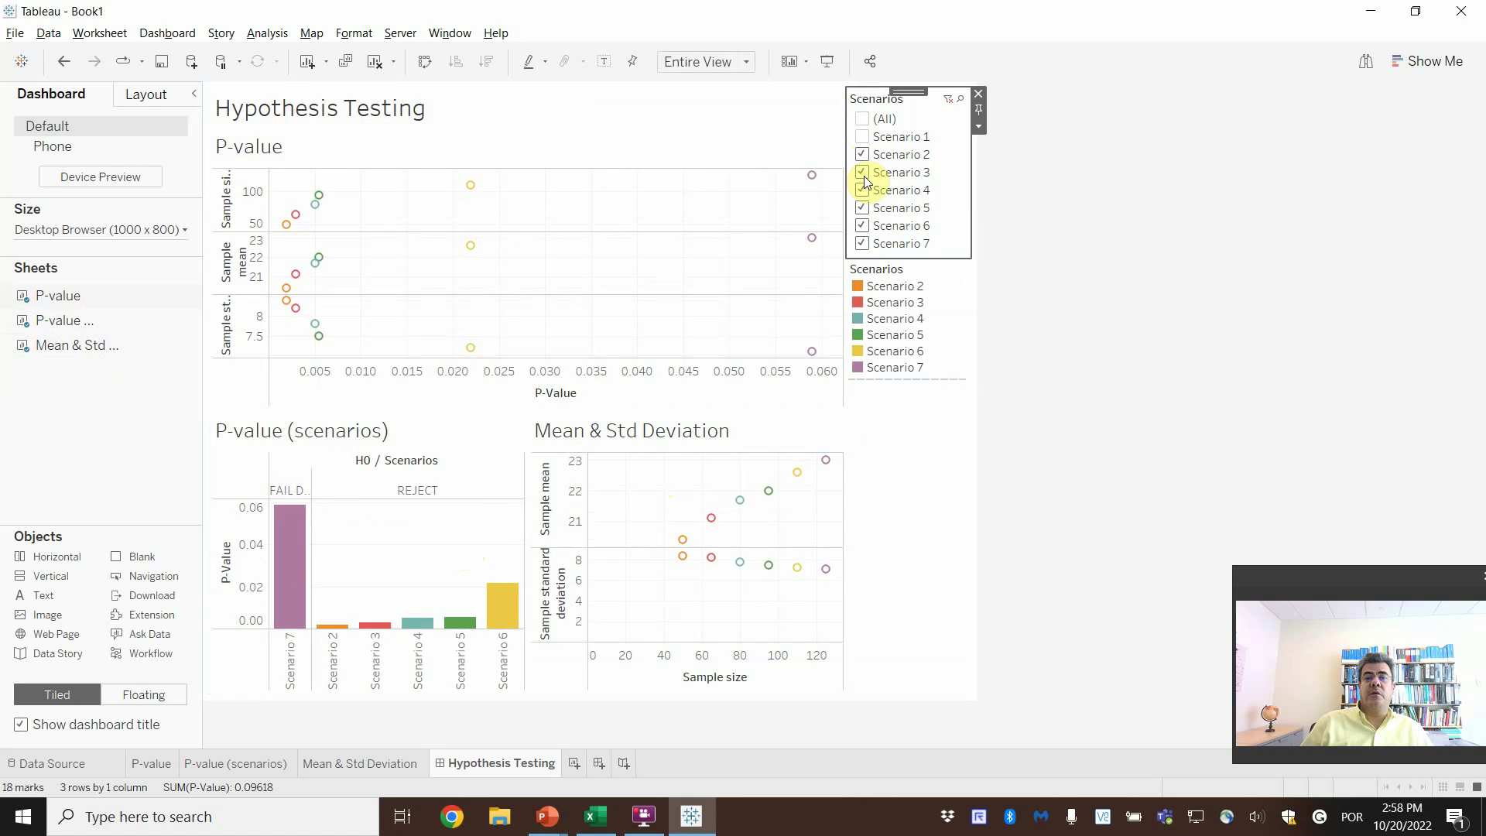
left_click(862, 189)
left_click(861, 225)
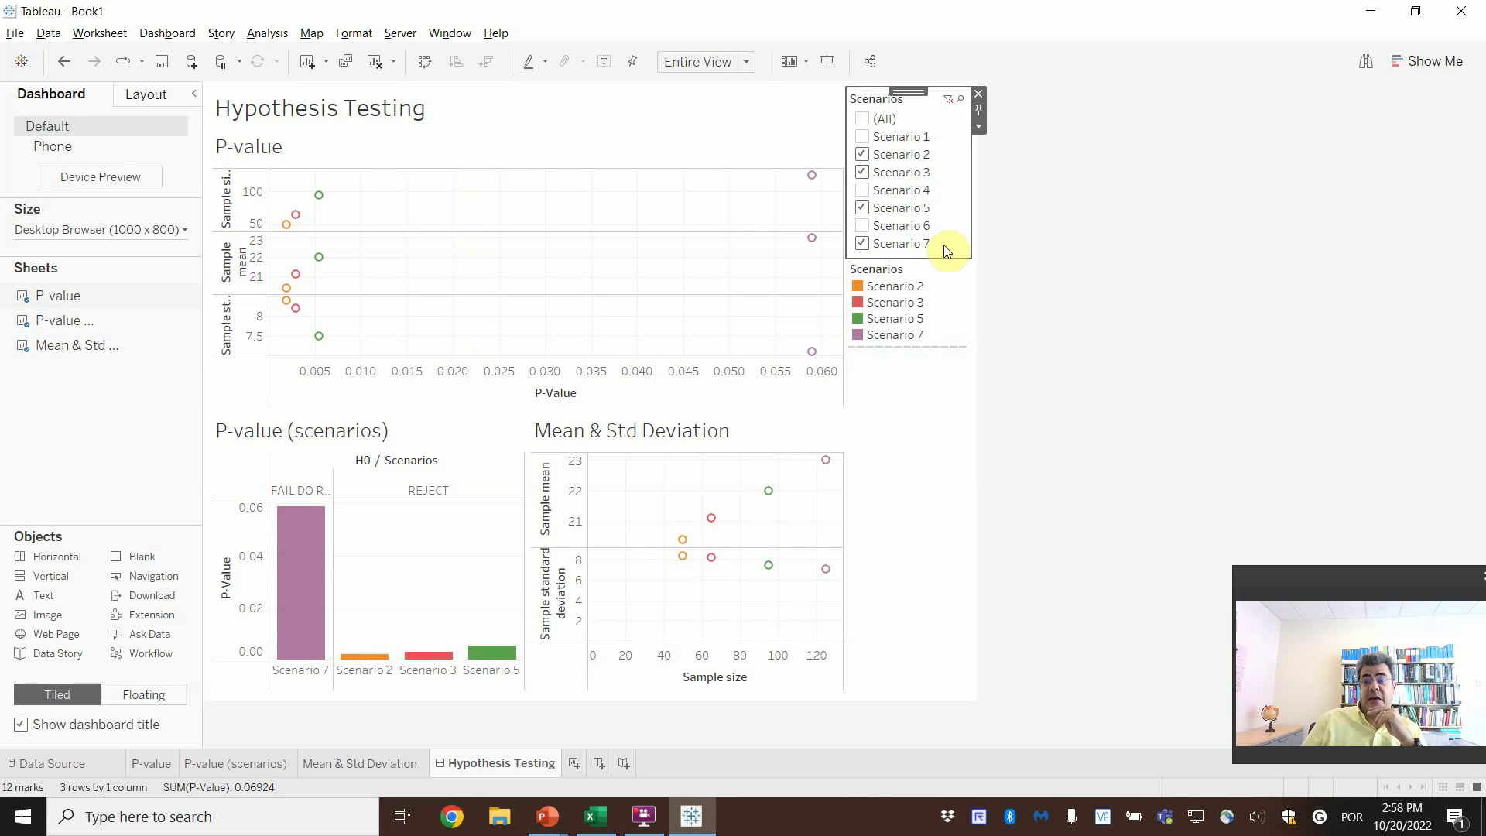
left_click(863, 118)
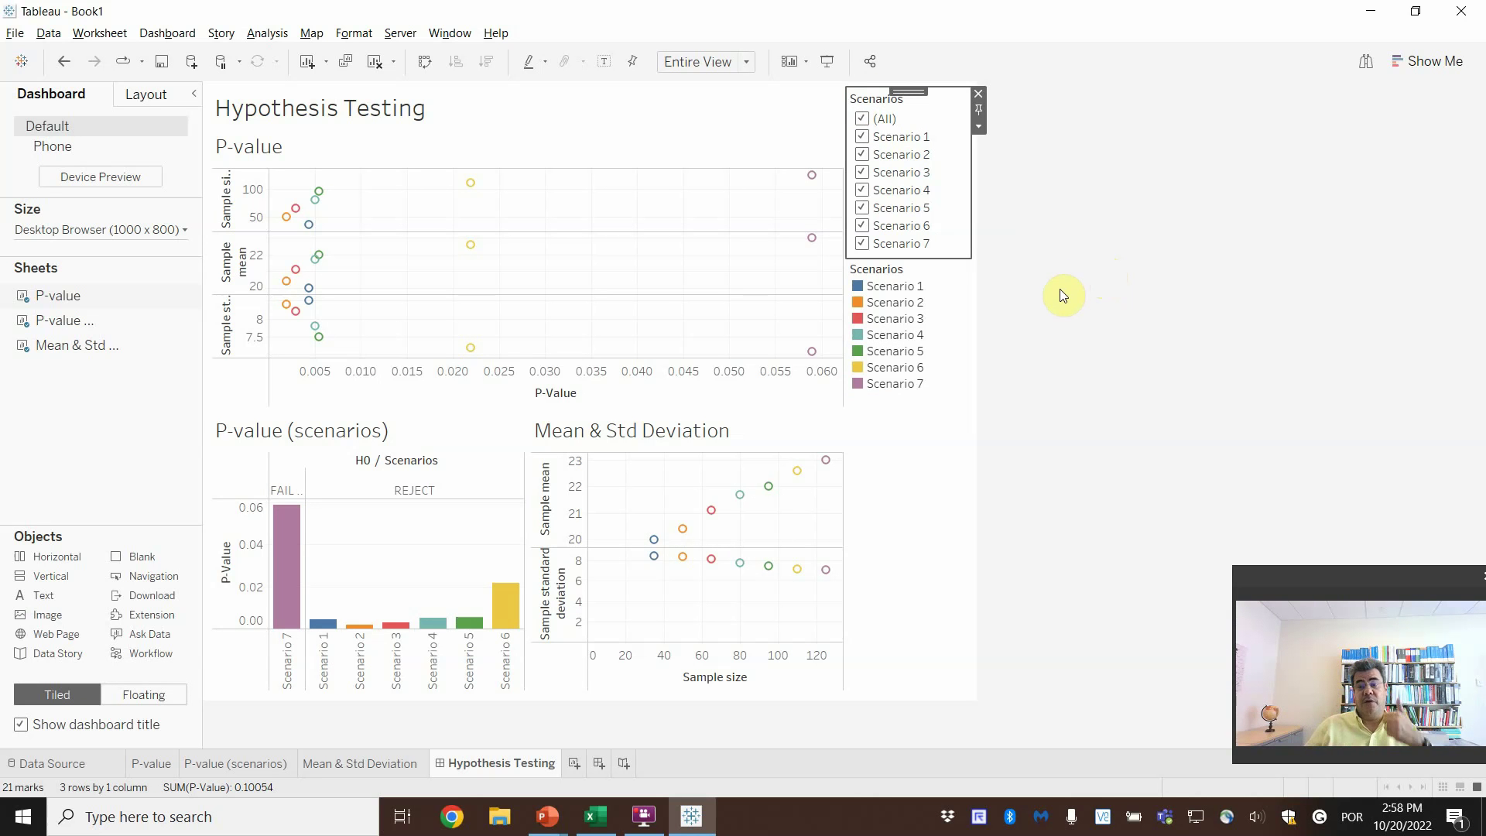
Step: Return to the PowerPoint slide show and advance to the closing 'Thank you' slide
mouse_move(548, 816)
left_click(620, 712)
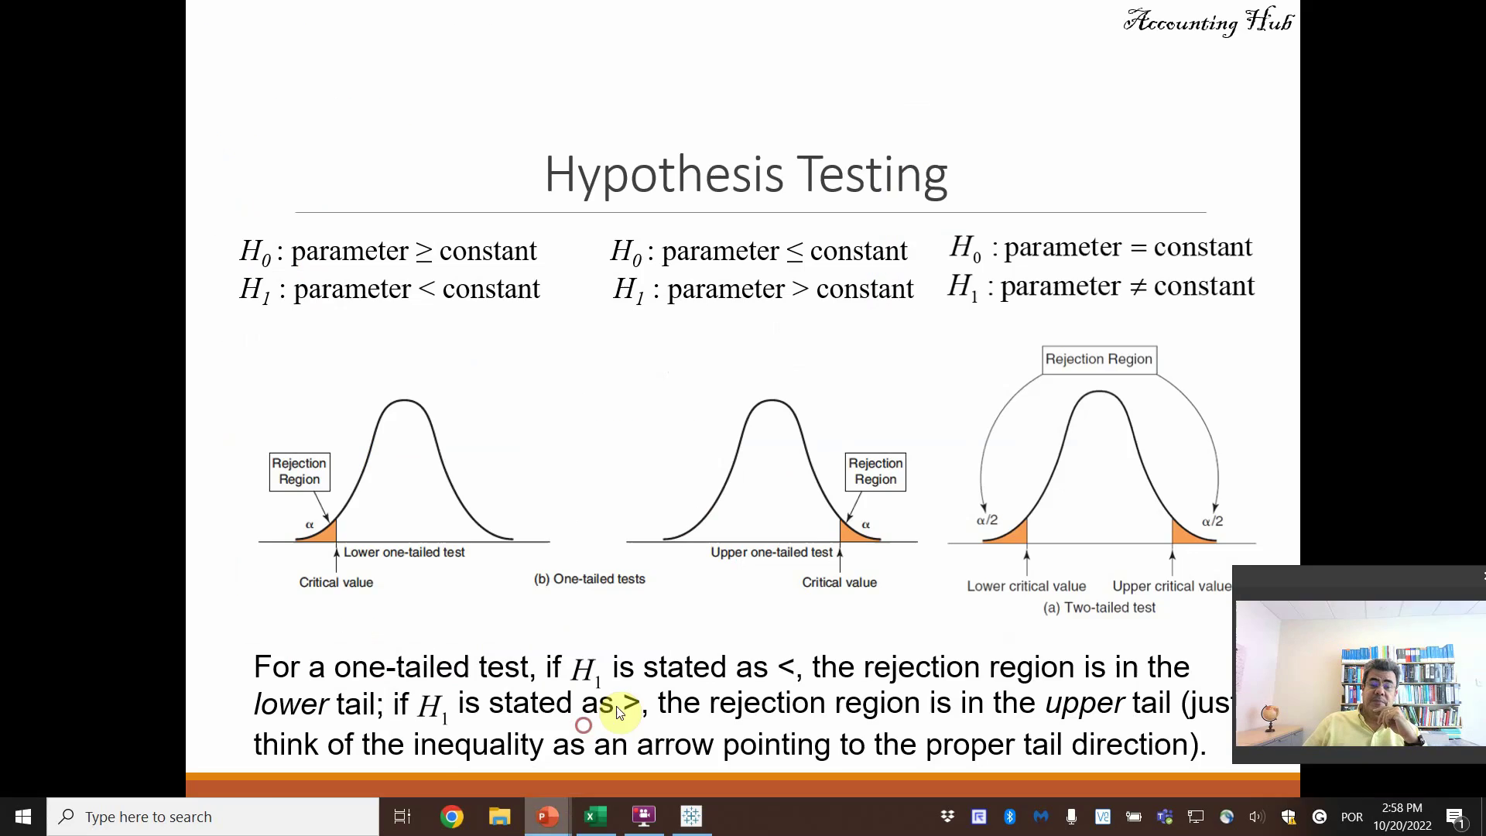
left_click(822, 565)
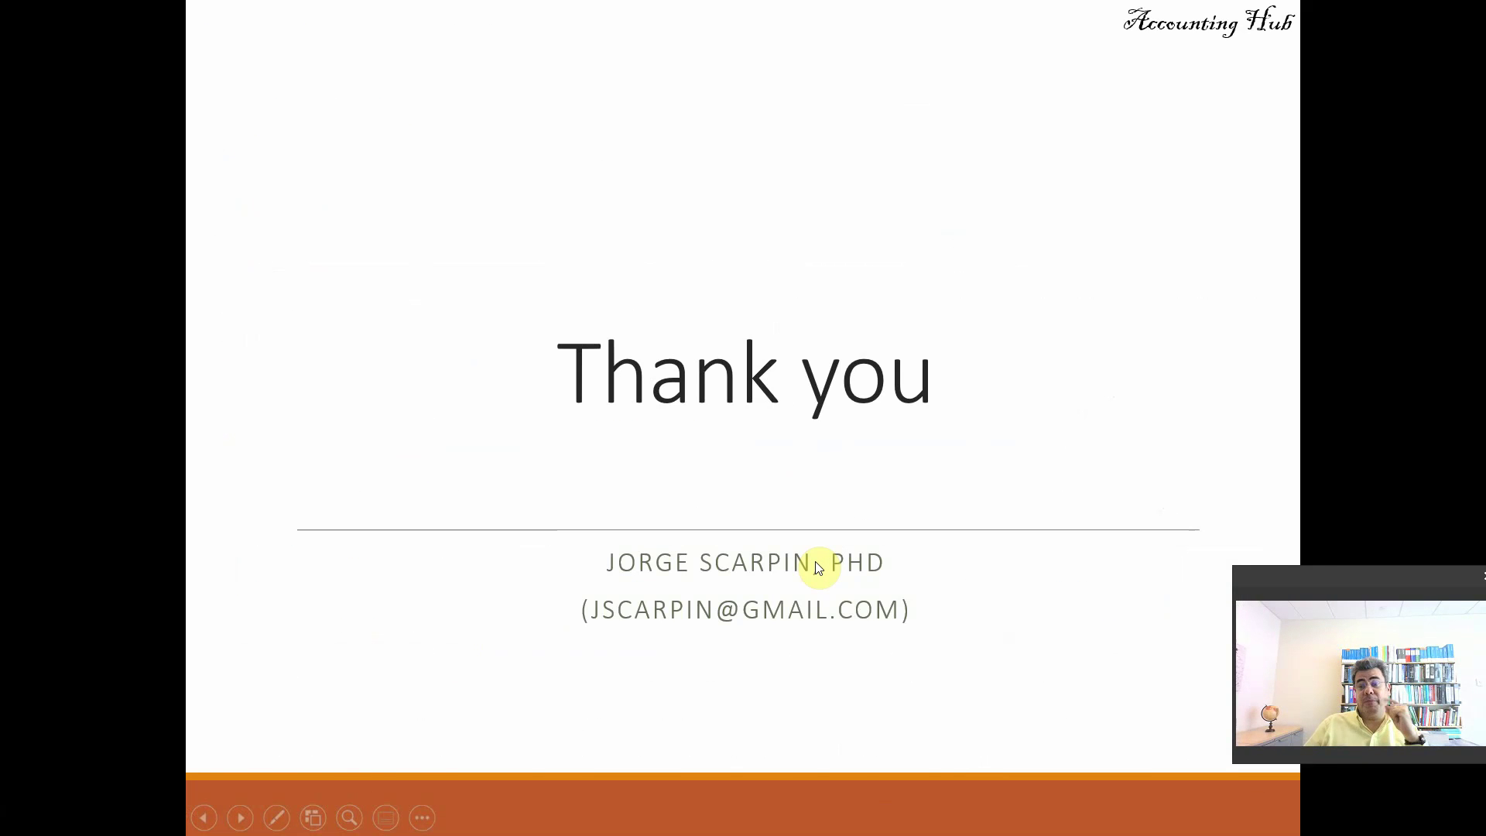